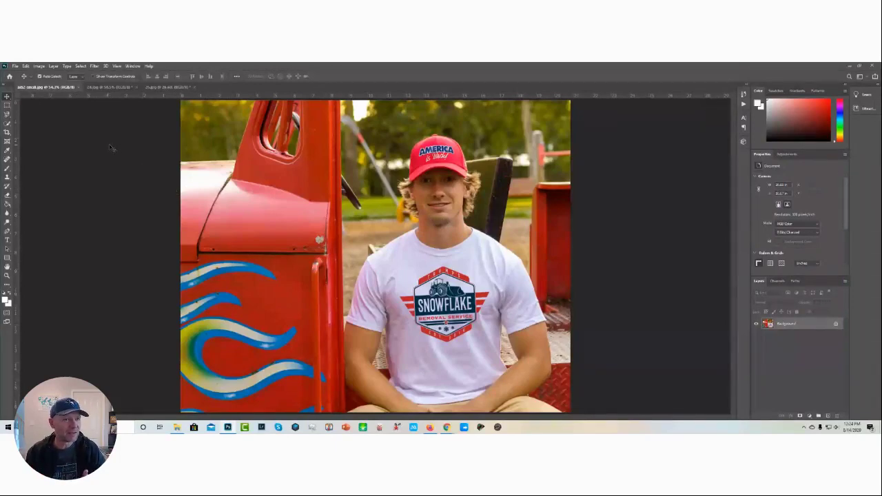
In 24.jpg, place the scaled-down Snowflake Removal Service logo on the T-shirt's chest and the "America is Back!" graphic on the red cap.
{"action": "left_click", "coordinate": [108, 88]}
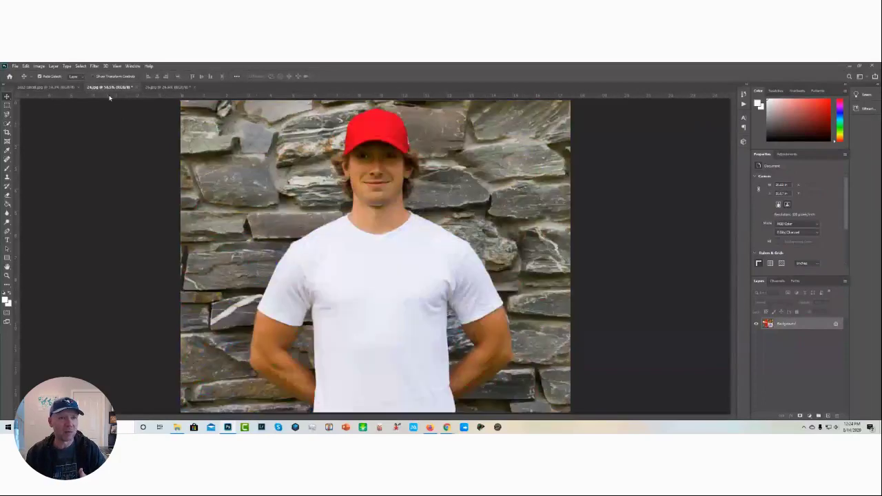
{"action": "left_click", "coordinate": [160, 87]}
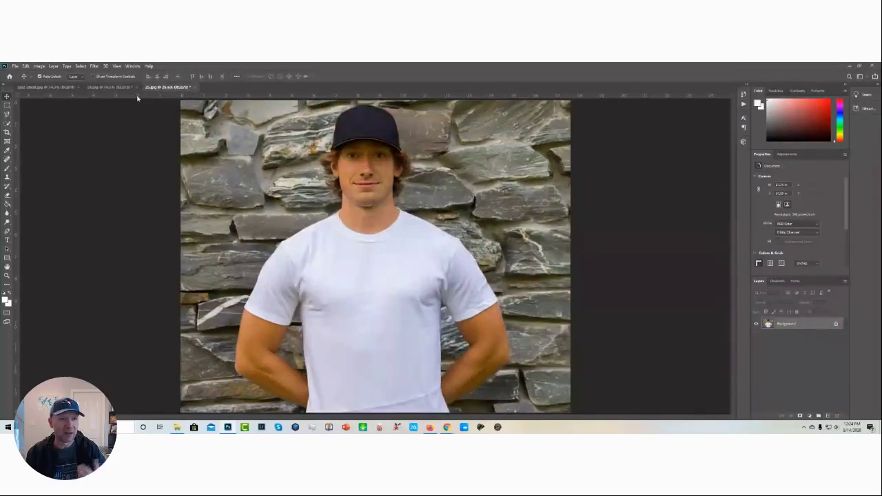
{"action": "left_click", "coordinate": [110, 87]}
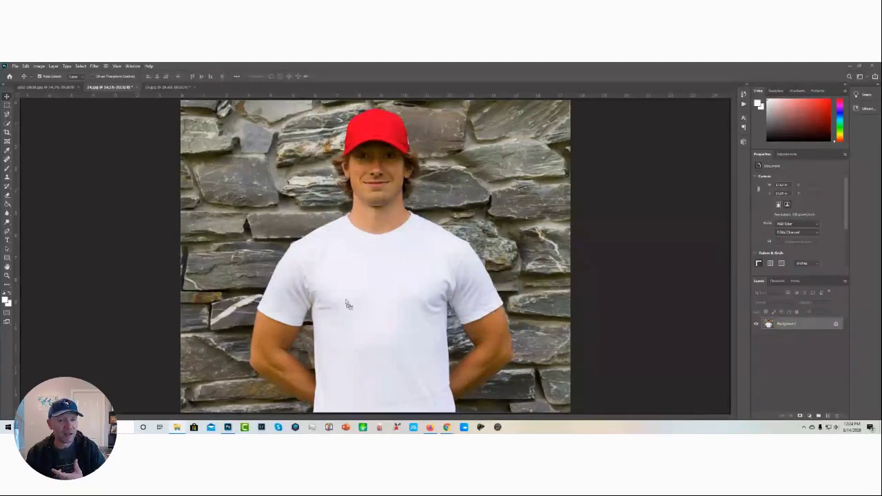
{"action": "left_click_drag", "start_coordinate": [380, 319], "coordinate": [380, 319]}
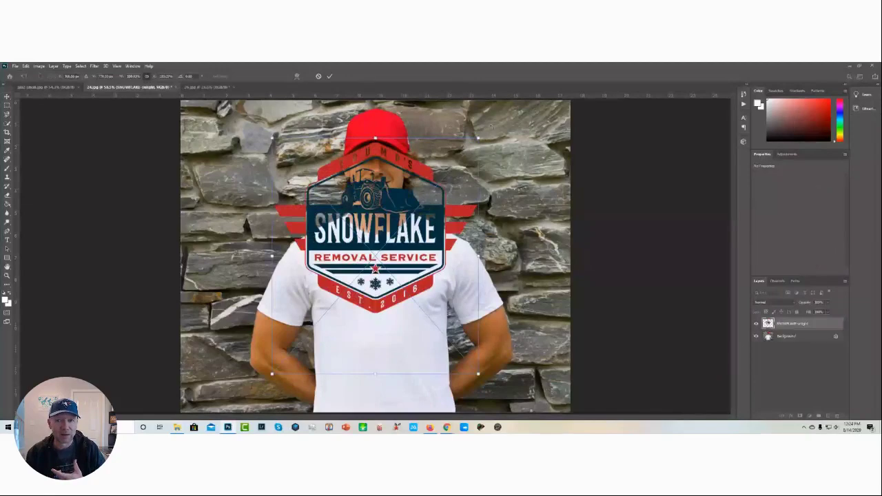
{"action": "left_click_drag", "start_coordinate": [477, 138], "coordinate": [391, 233]}
{"action": "left_click_drag", "start_coordinate": [370, 271], "coordinate": [429, 260]}
{"action": "left_click_drag", "start_coordinate": [413, 301], "coordinate": [412, 292]}
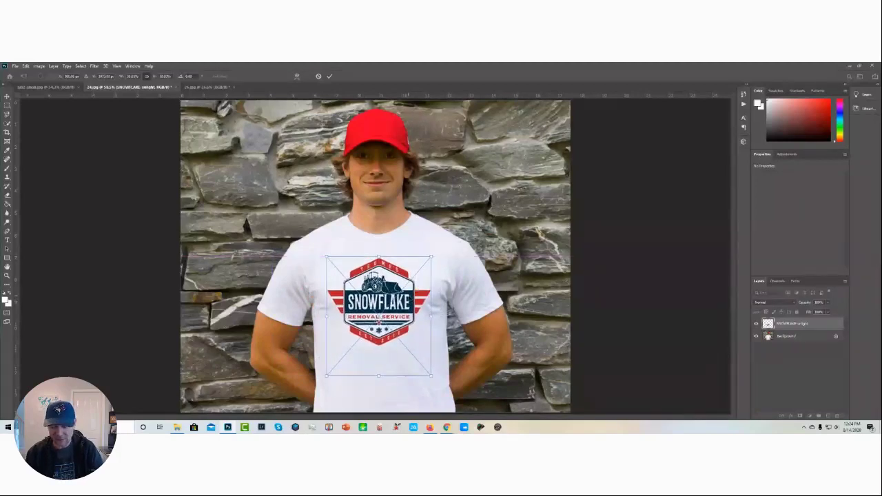
{"action": "key", "text": "Return"}
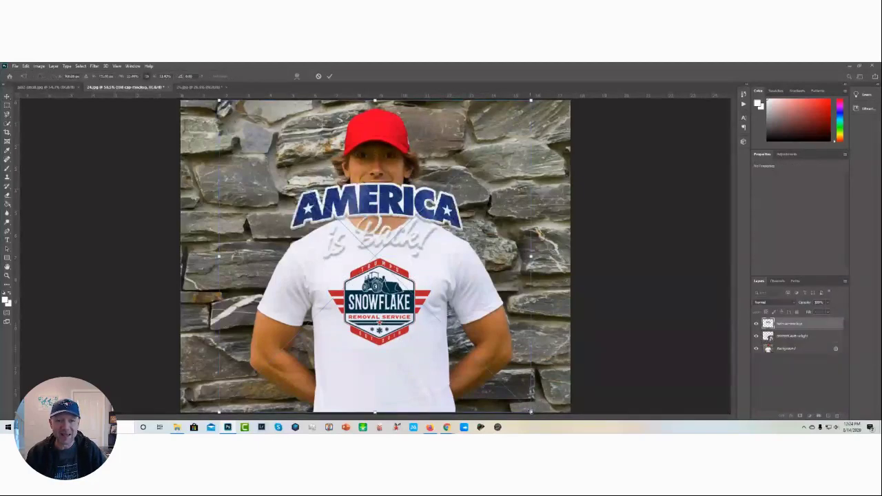
{"action": "left_click_drag", "start_coordinate": [530, 412], "coordinate": [379, 140]}
{"action": "key", "text": "Return"}
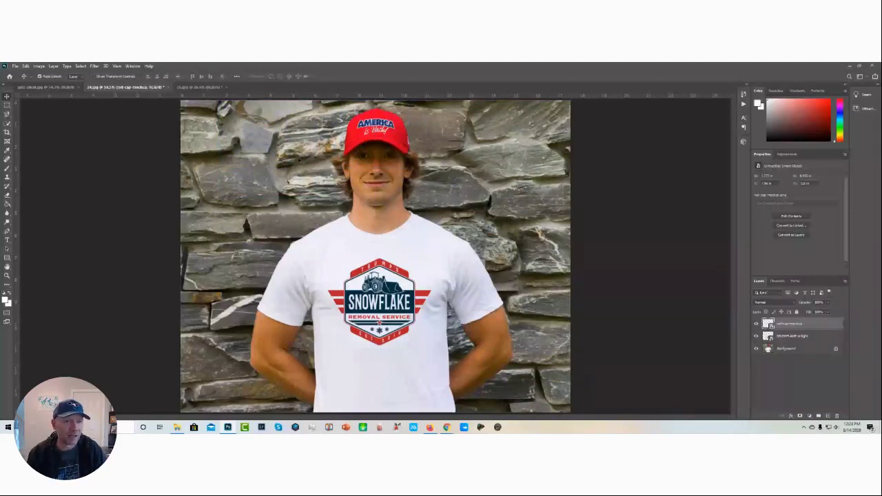
In the photo of the man in the dark cap, place the scaled-down "46 Biden Harris" design centred on the T-shirt's chest.
{"action": "left_click", "coordinate": [199, 87]}
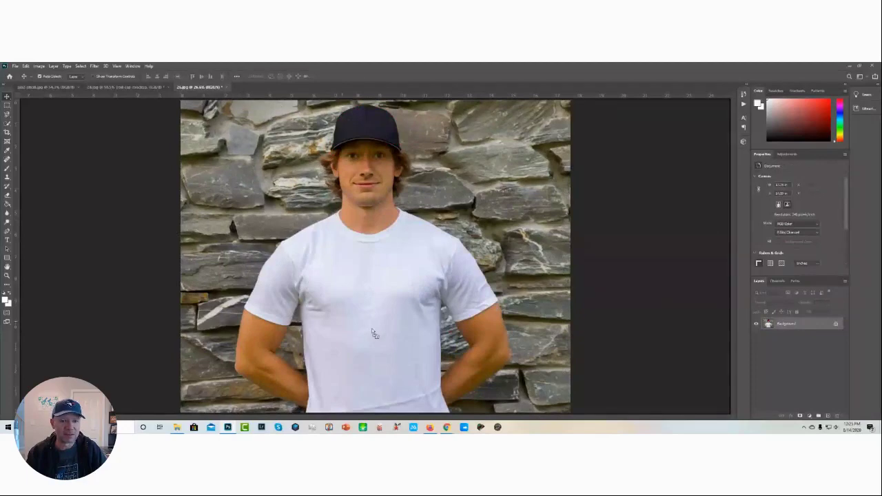
{"action": "left_click_drag", "start_coordinate": [372, 335], "coordinate": [372, 335]}
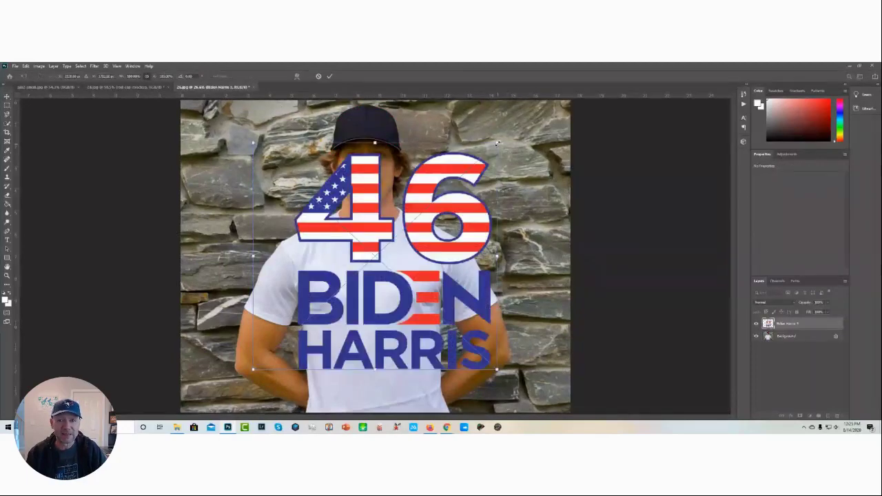
{"action": "left_click_drag", "start_coordinate": [493, 146], "coordinate": [351, 278]}
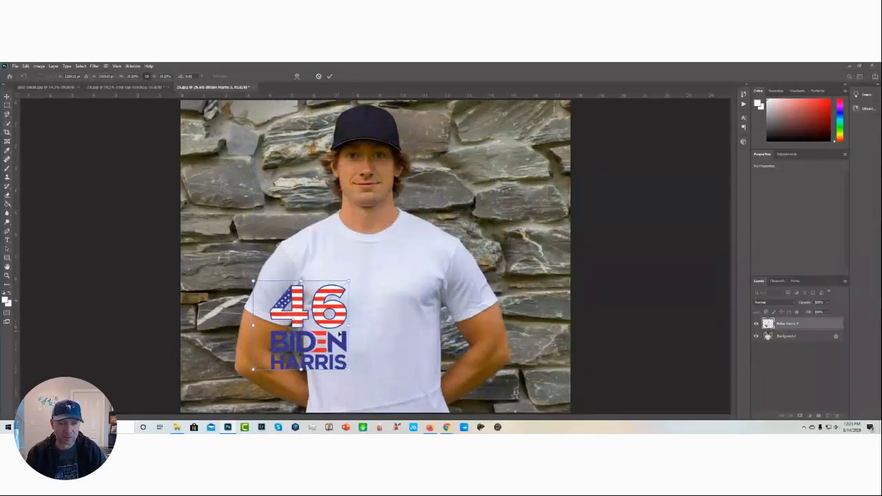
{"action": "left_click_drag", "start_coordinate": [335, 331], "coordinate": [402, 292]}
{"action": "key", "text": "Return"}
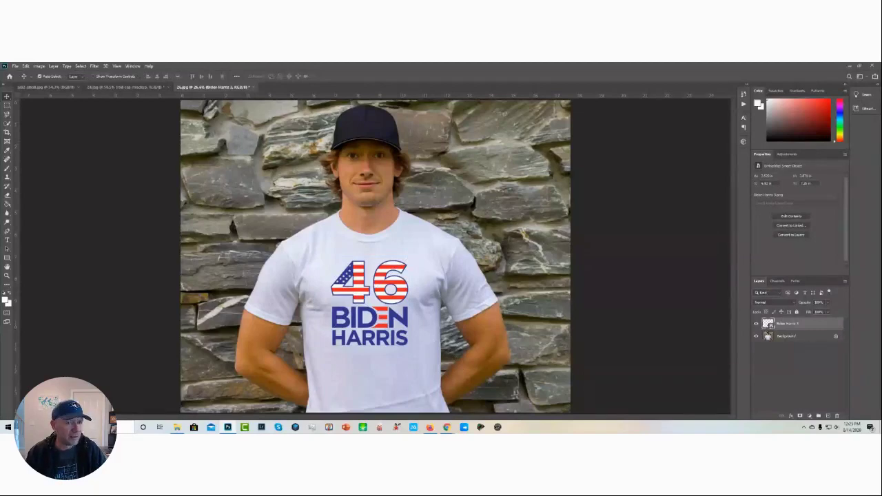
Place the hat graphic with the 2020 lettering, scaled down to fit the front of the dark cap.
{"action": "key", "text": "ctrl+v"}
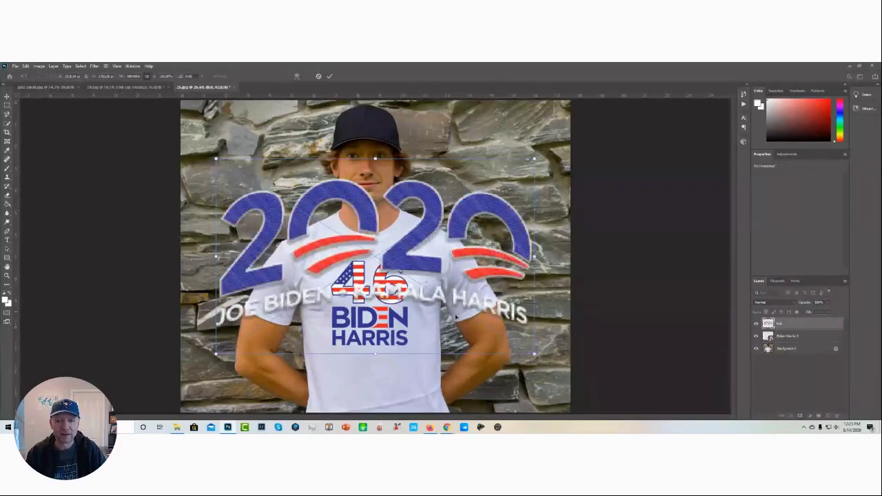
{"action": "left_click_drag", "start_coordinate": [534, 354], "coordinate": [370, 120]}
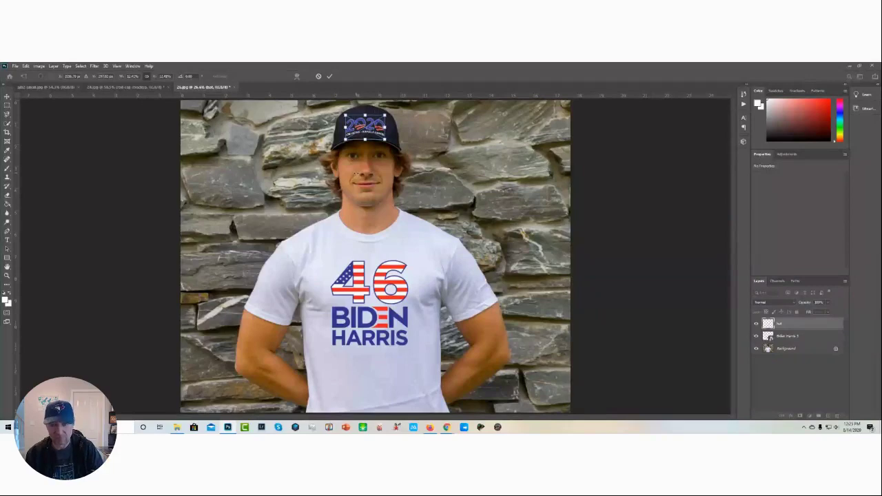
{"action": "key", "text": "Return"}
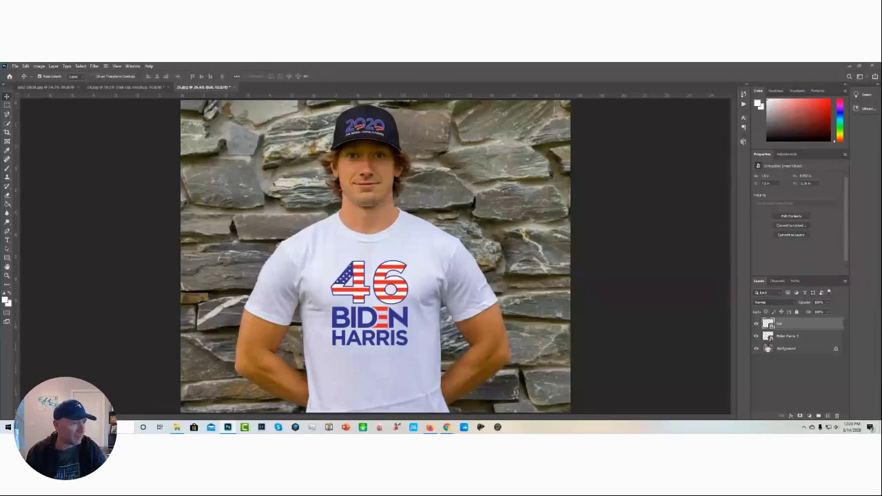
Open the white mug photo IMG_4037 from the demo folder and fit it to the window.
{"action": "left_click", "coordinate": [15, 66]}
{"action": "left_click", "coordinate": [23, 79]}
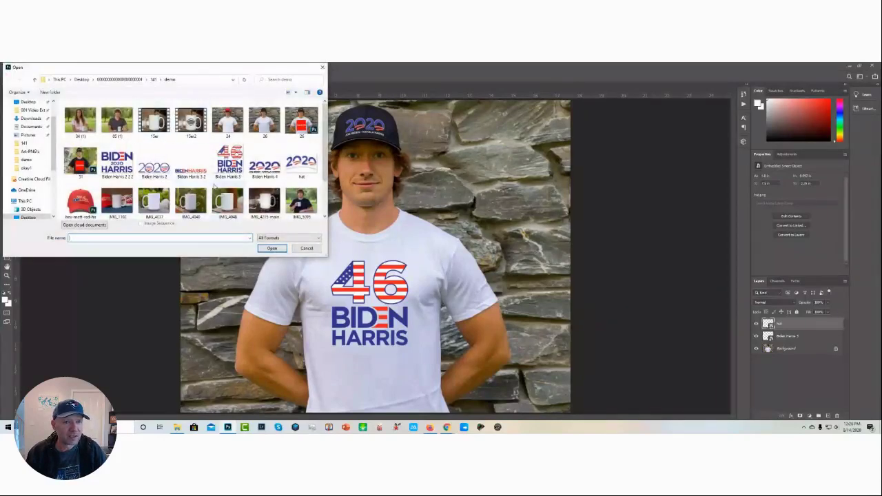
{"action": "scroll", "coordinate": [215, 188], "scroll_direction": "down", "scroll_amount": 1}
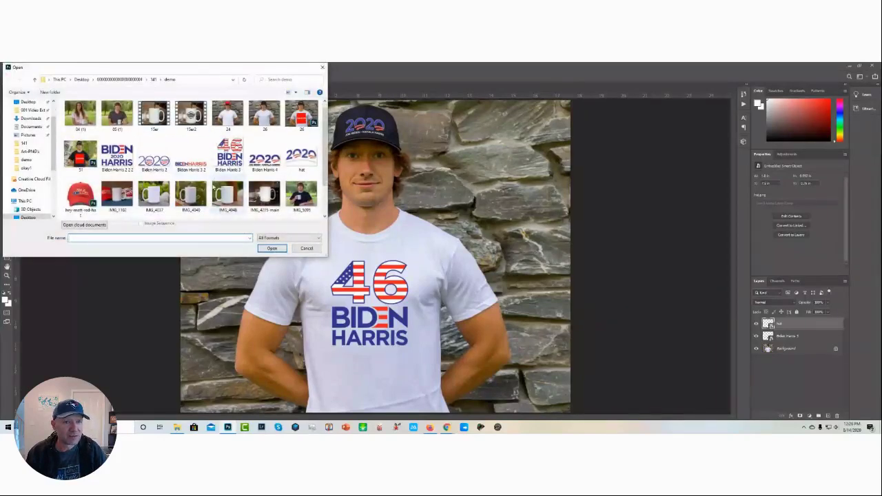
{"action": "left_click", "coordinate": [153, 193]}
{"action": "left_click", "coordinate": [272, 248]}
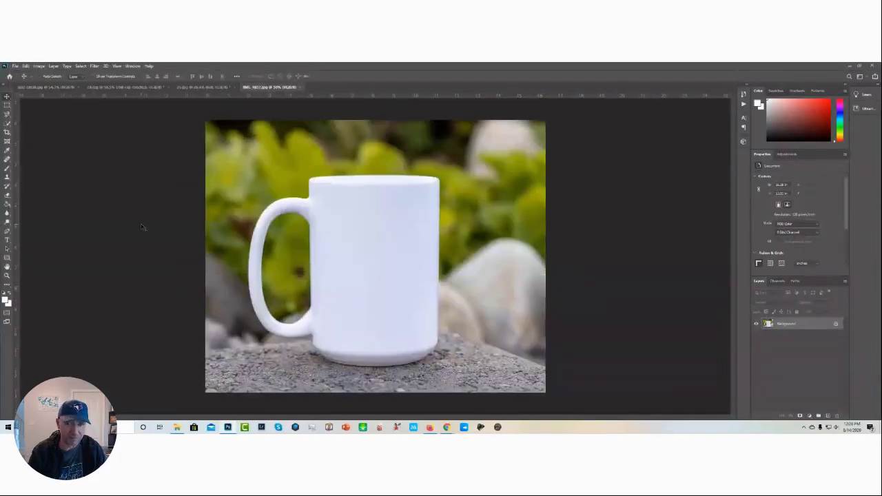
{"action": "key", "text": "ctrl+0"}
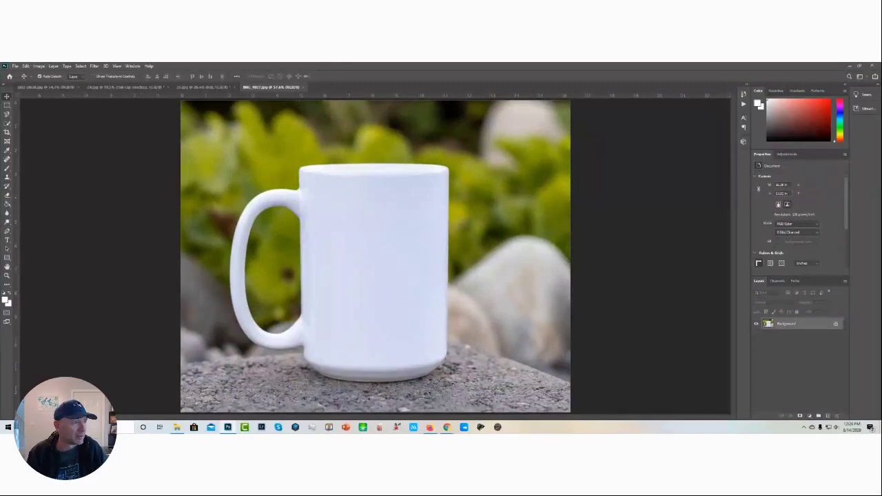
Place the "Biden 2020 Harris" design on the mug photo, scaled down and centred on the mug's body.
{"action": "left_click_drag", "start_coordinate": [250, 250], "coordinate": [354, 258]}
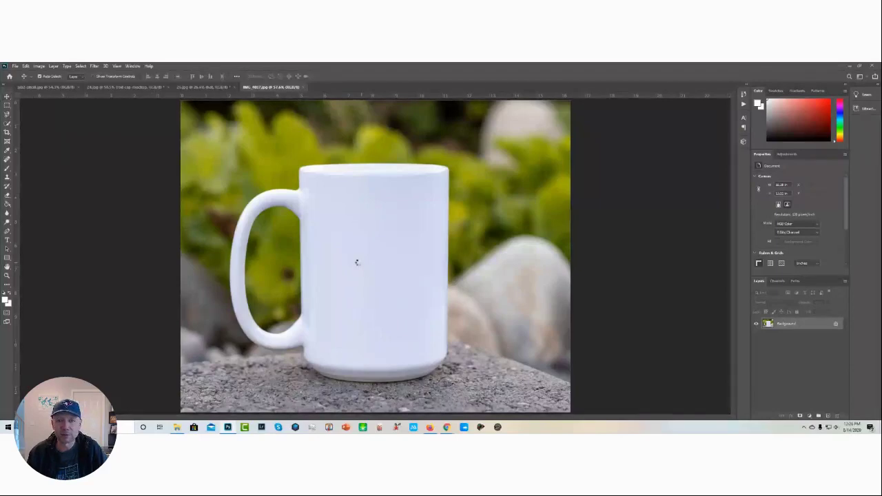
{"action": "left_click_drag", "start_coordinate": [518, 351], "coordinate": [335, 265]}
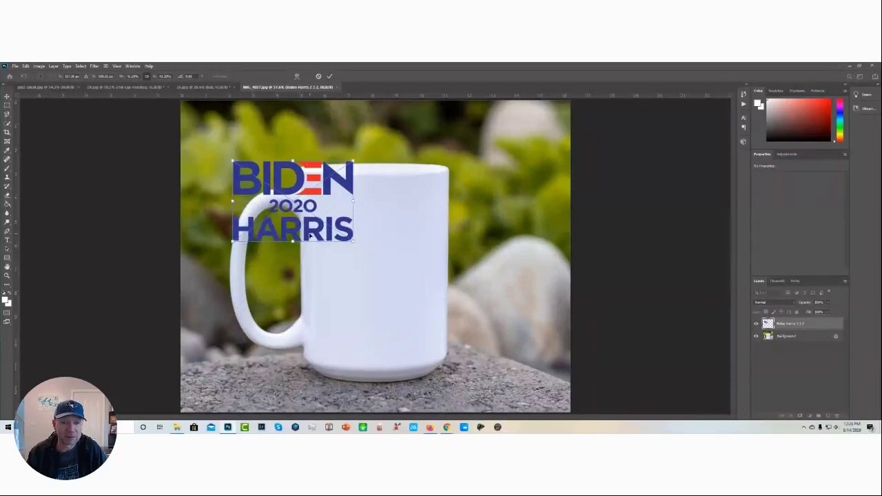
{"action": "left_click_drag", "start_coordinate": [325, 222], "coordinate": [405, 277]}
{"action": "key", "text": "Return"}
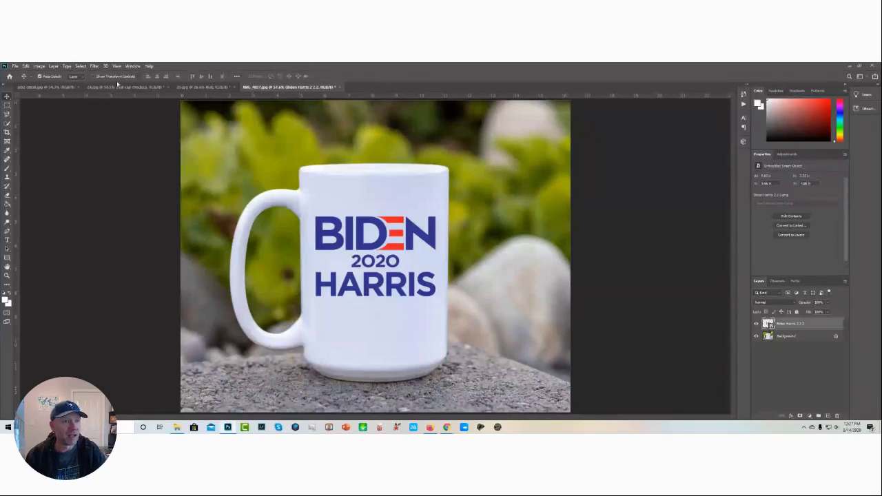
Open the photo 04 (1) of the woman with a white mug and fit it to the window.
{"action": "left_click", "coordinate": [15, 67]}
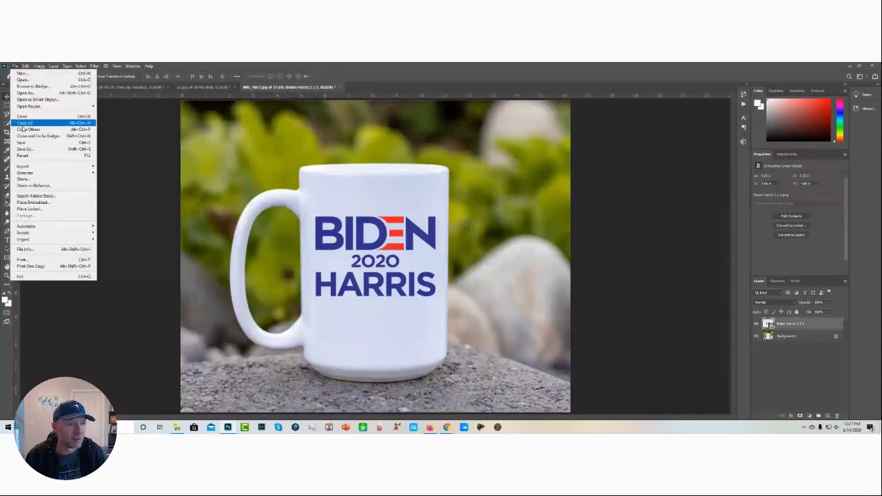
{"action": "left_click", "coordinate": [29, 81]}
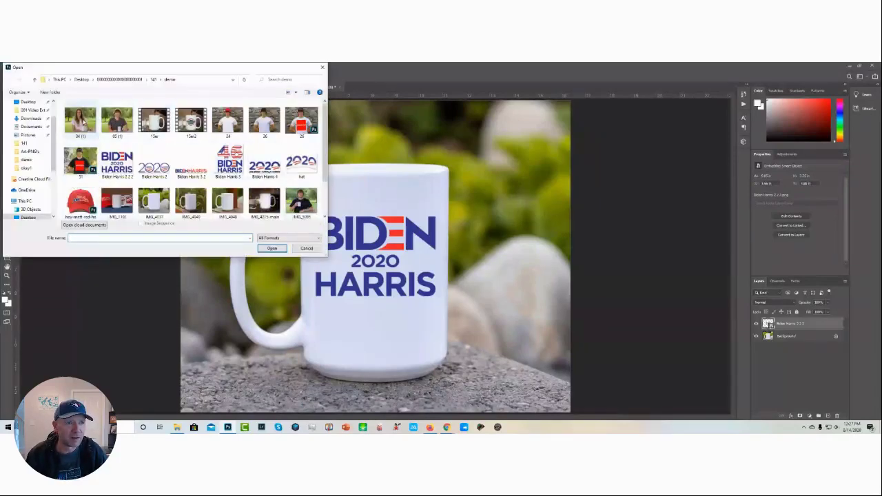
{"action": "left_click", "coordinate": [80, 121]}
{"action": "left_click", "coordinate": [272, 251]}
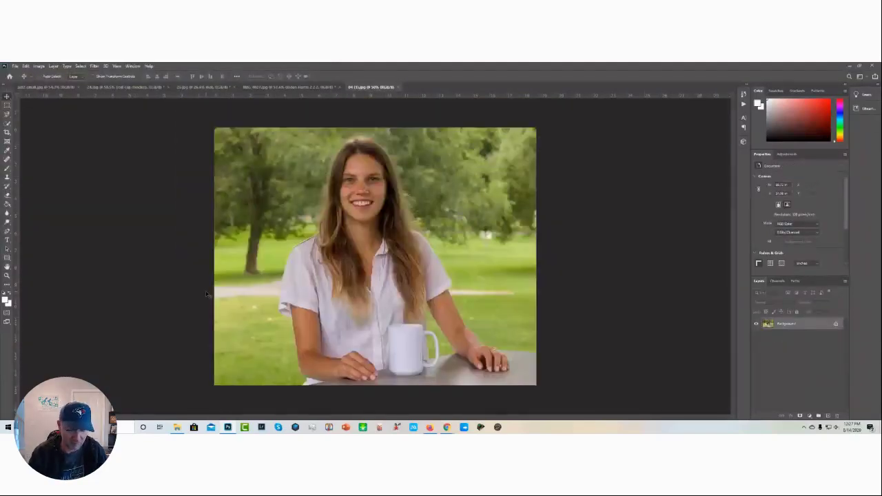
{"action": "key", "text": "ctrl+0"}
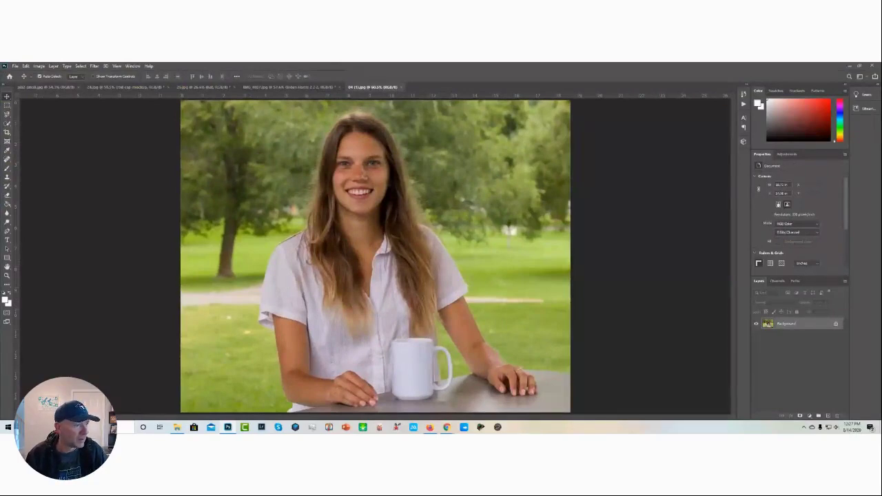
Place the Snowflake Removal Service logo, scaled down to fit the front of the white mug on the table.
{"action": "left_click_drag", "start_coordinate": [398, 372], "coordinate": [403, 362]}
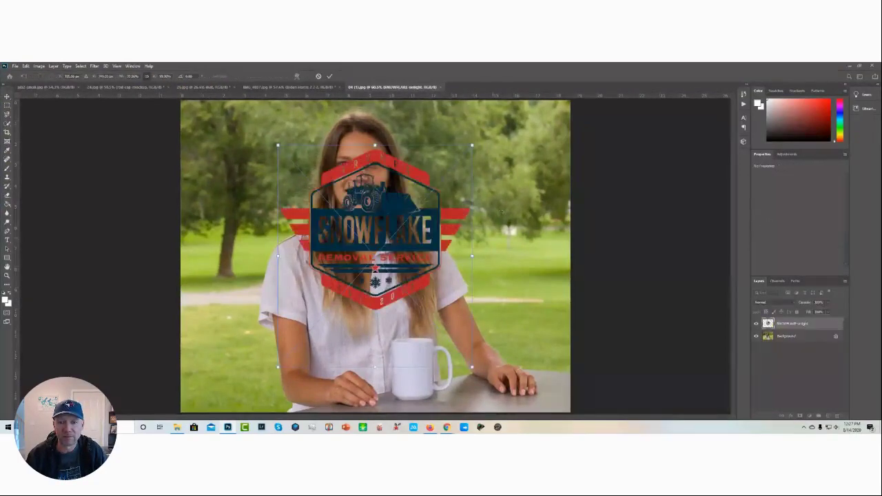
{"action": "left_click_drag", "start_coordinate": [472, 145], "coordinate": [446, 344]}
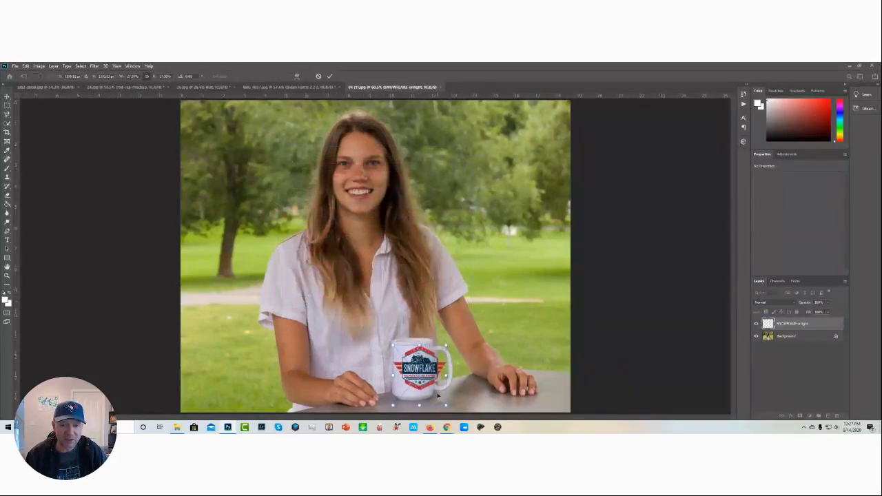
{"action": "left_click_drag", "start_coordinate": [445, 405], "coordinate": [418, 387]}
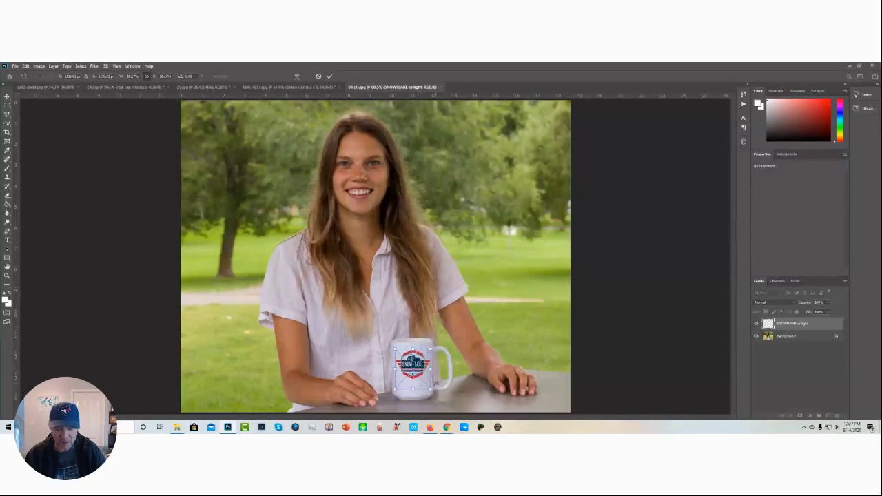
{"action": "key", "text": "Return"}
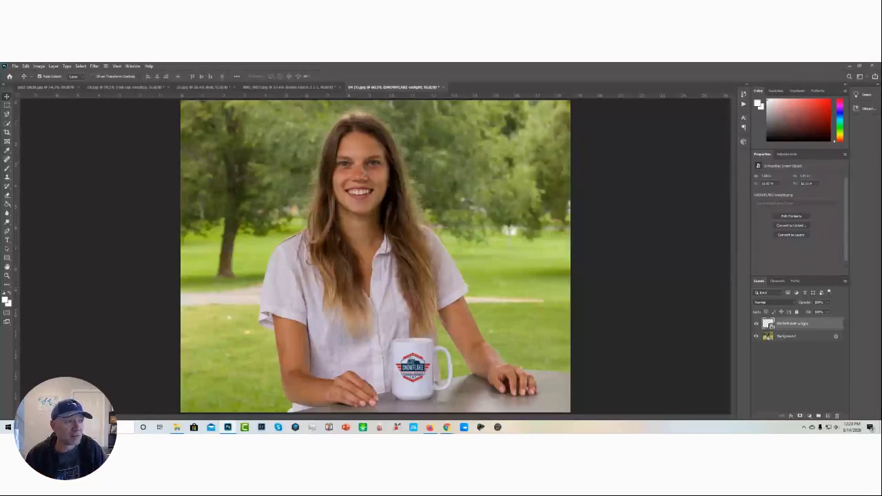
Look at the 24.jpg mockup again, and switch to Firefox to view the Etsy shop's listings page.
{"action": "left_click", "coordinate": [126, 87]}
{"action": "key", "text": "ctrl+v"}
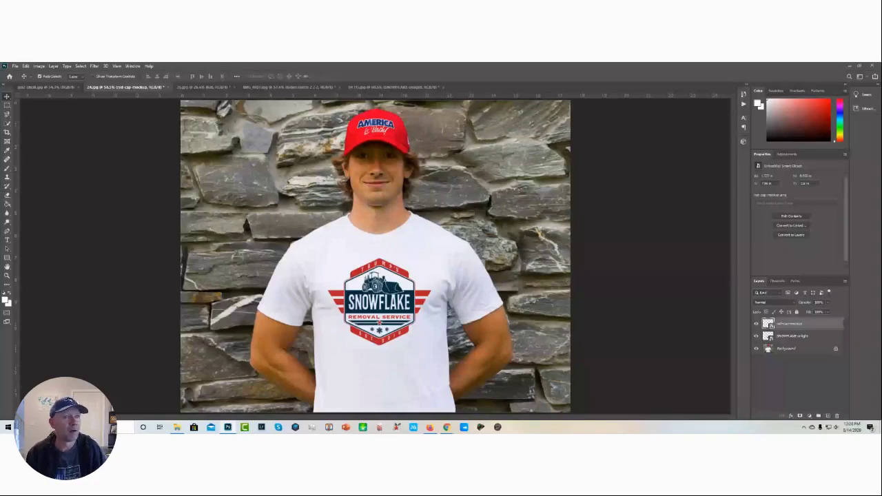
{"action": "left_click", "coordinate": [429, 428]}
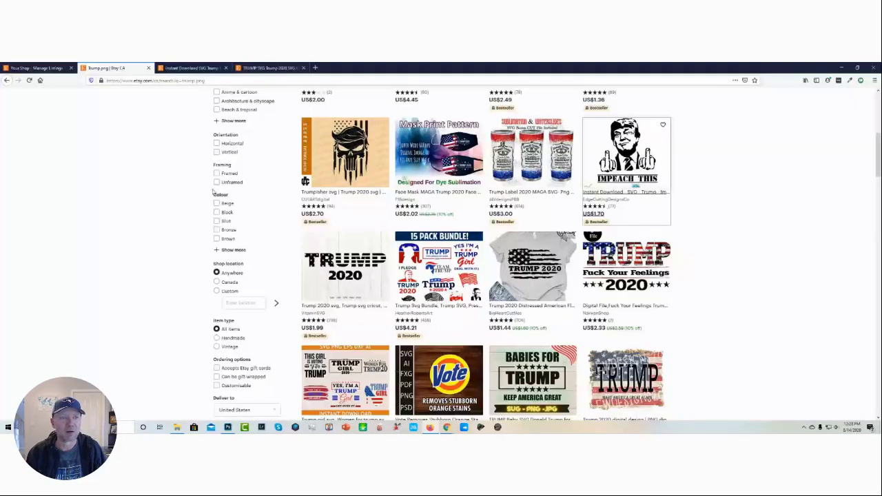
{"action": "scroll", "coordinate": [152, 191], "scroll_direction": "up", "scroll_amount": 3}
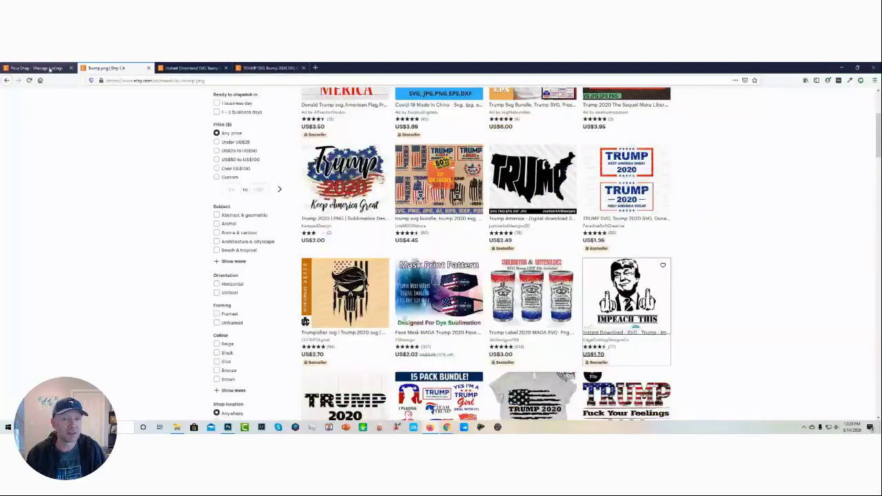
{"action": "left_click", "coordinate": [38, 68]}
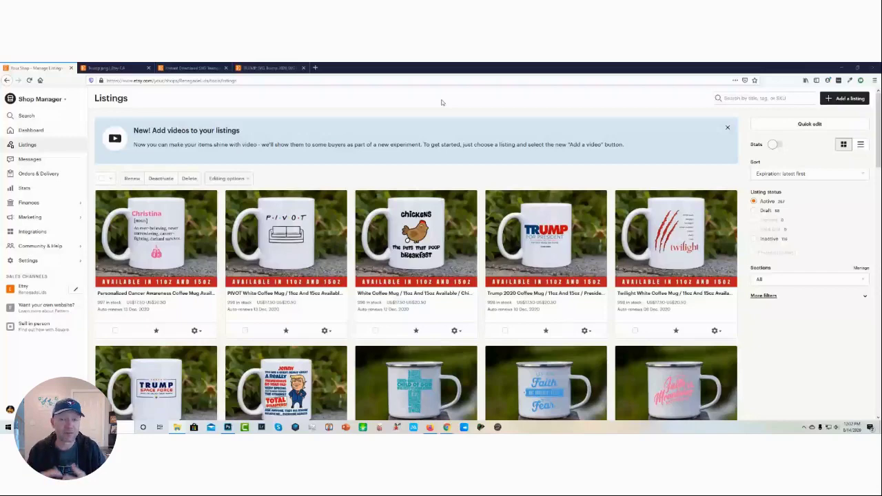
Replace the Etsy search for Trump designs with a search for "biden png".
{"action": "left_click", "coordinate": [121, 69]}
{"action": "scroll", "coordinate": [181, 215], "scroll_direction": "up", "scroll_amount": 4}
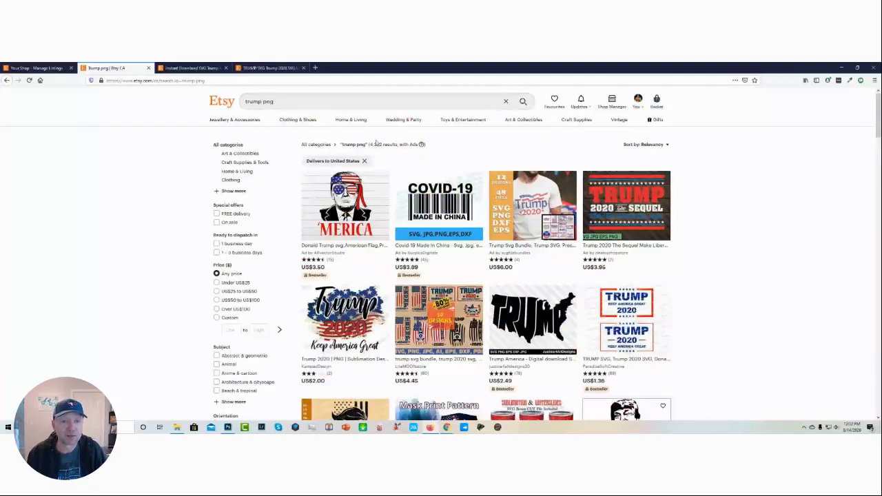
{"action": "double_click", "coordinate": [254, 102]}
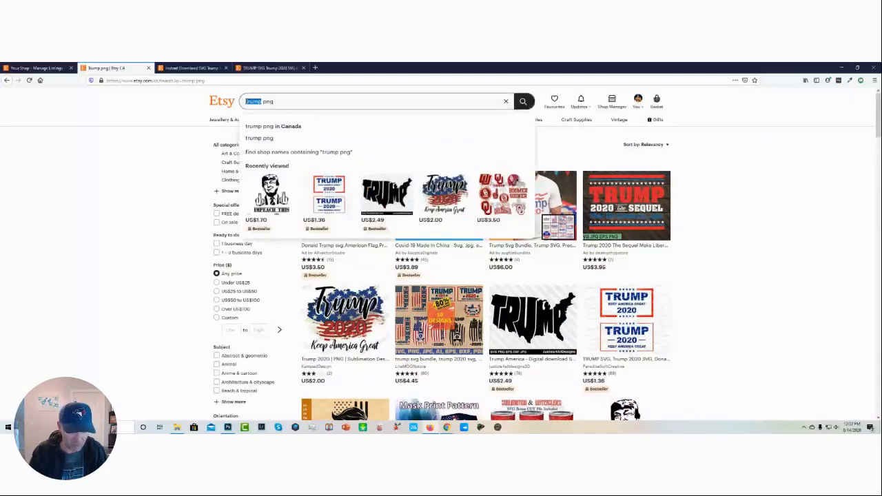
{"action": "type", "text": "biden"}
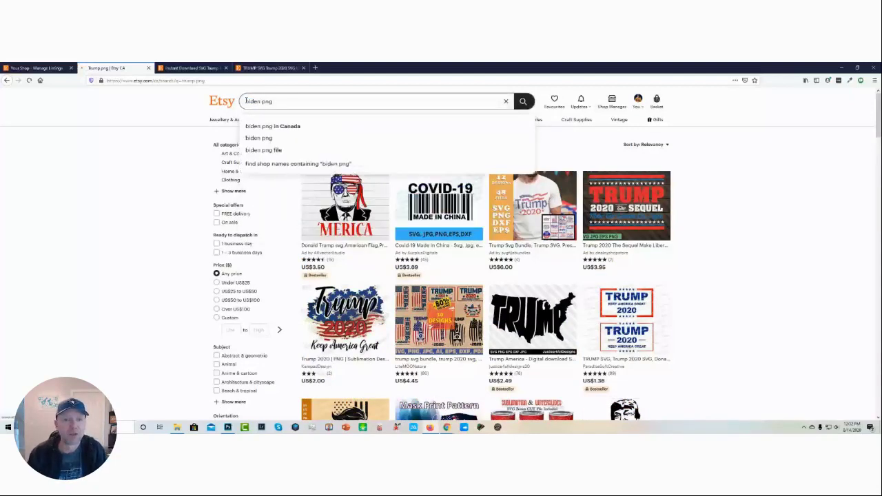
{"action": "key", "text": "Return"}
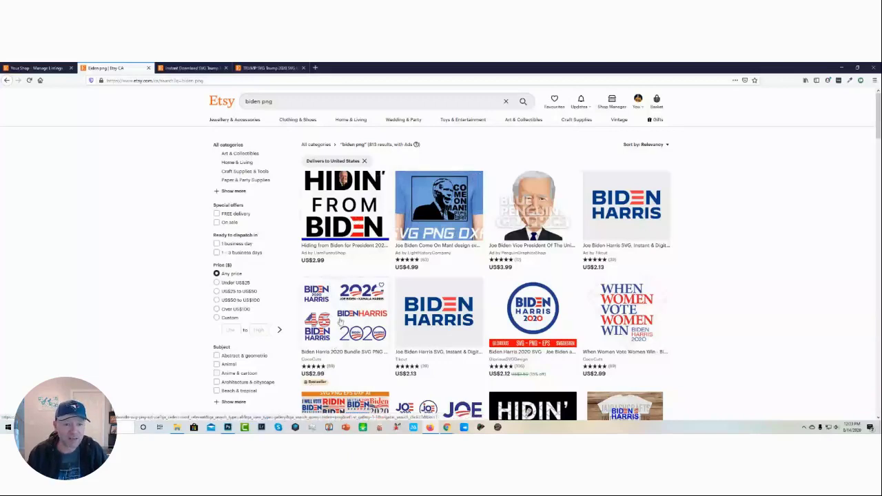
Examine the first page of "biden png" search results for usable PNG designs.
{"action": "scroll", "coordinate": [339, 322], "scroll_direction": "down", "scroll_amount": 1}
{"action": "scroll", "coordinate": [340, 322], "scroll_direction": "down", "scroll_amount": 2}
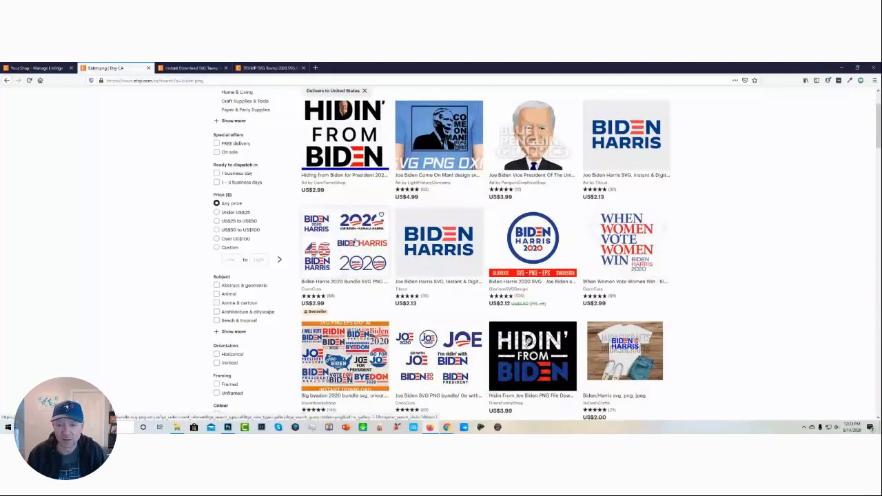
{"action": "scroll", "coordinate": [575, 262], "scroll_direction": "down", "scroll_amount": 4}
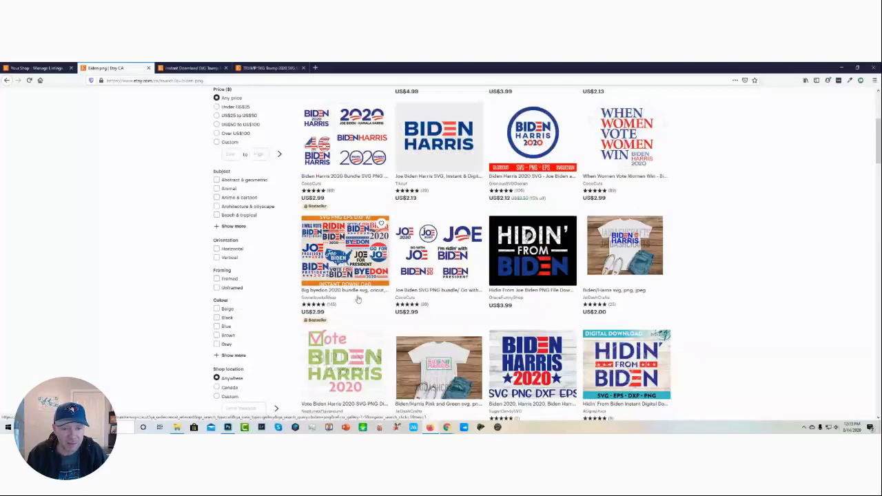
{"action": "scroll", "coordinate": [357, 284], "scroll_direction": "down", "scroll_amount": 1}
{"action": "scroll", "coordinate": [357, 283], "scroll_direction": "down", "scroll_amount": 4}
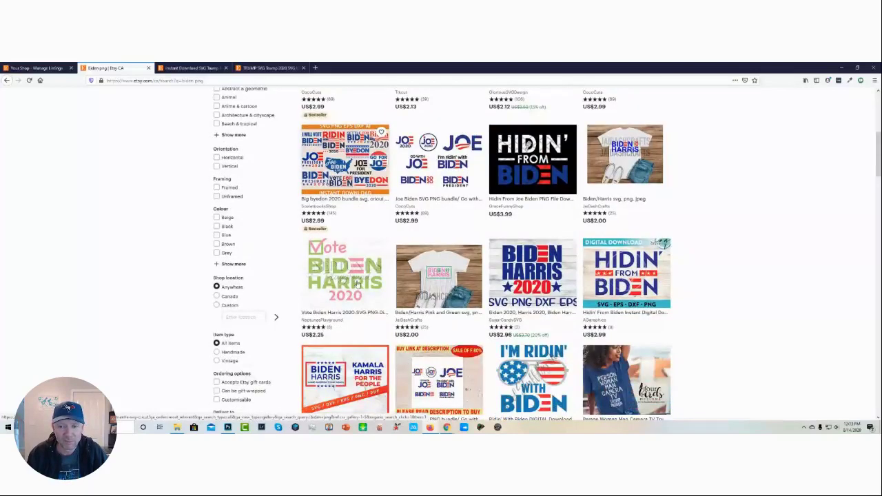
{"action": "scroll", "coordinate": [530, 297], "scroll_direction": "down", "scroll_amount": 1}
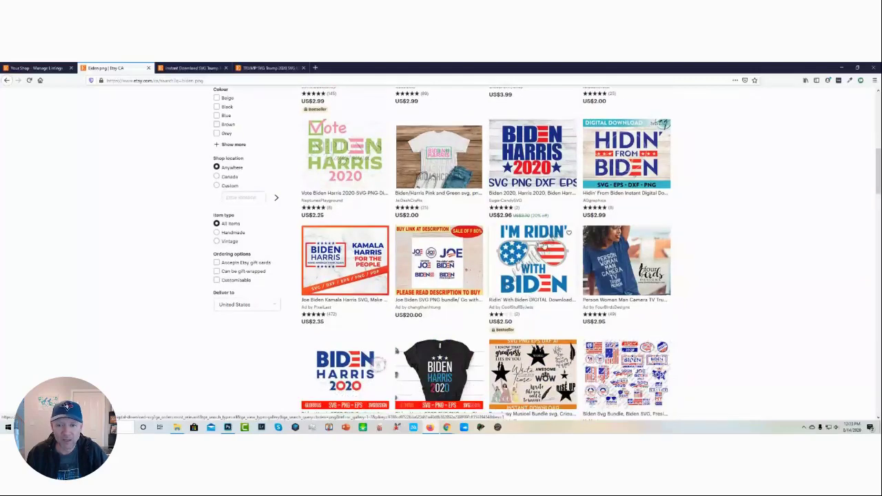
{"action": "scroll", "coordinate": [507, 331], "scroll_direction": "down", "scroll_amount": 1}
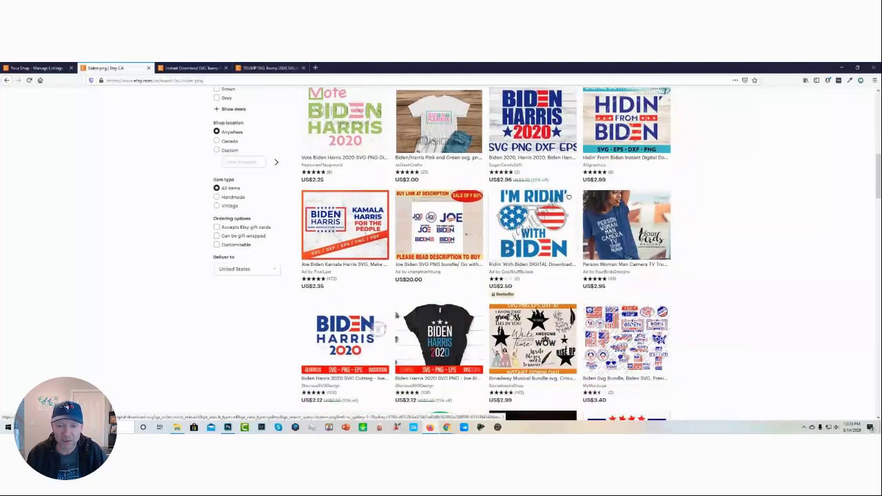
{"action": "scroll", "coordinate": [508, 316], "scroll_direction": "down", "scroll_amount": 6}
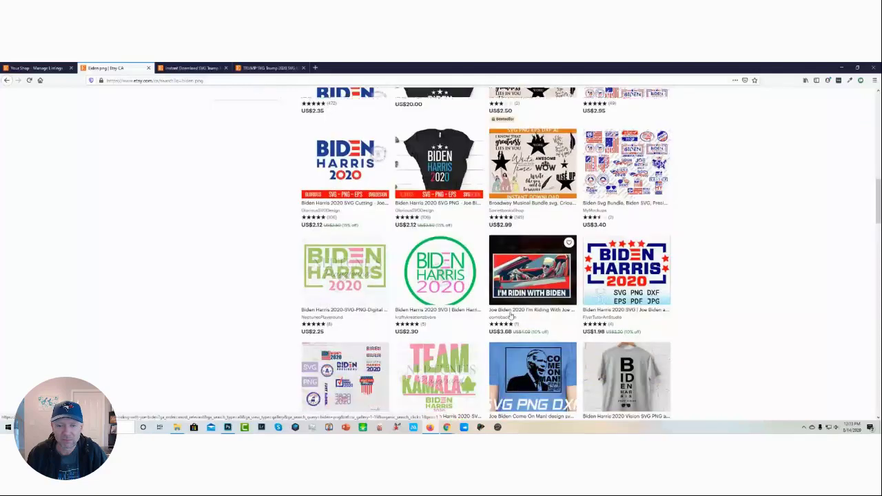
{"action": "scroll", "coordinate": [508, 317], "scroll_direction": "down", "scroll_amount": 3}
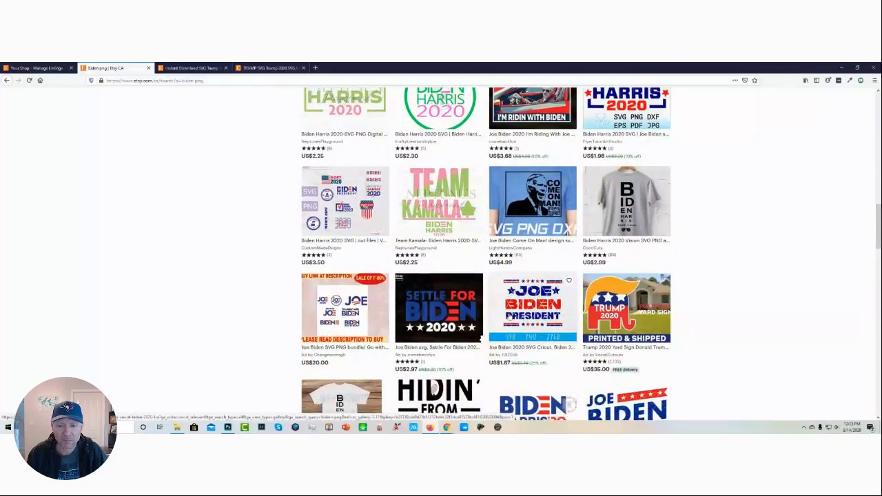
{"action": "scroll", "coordinate": [508, 316], "scroll_direction": "down", "scroll_amount": 4}
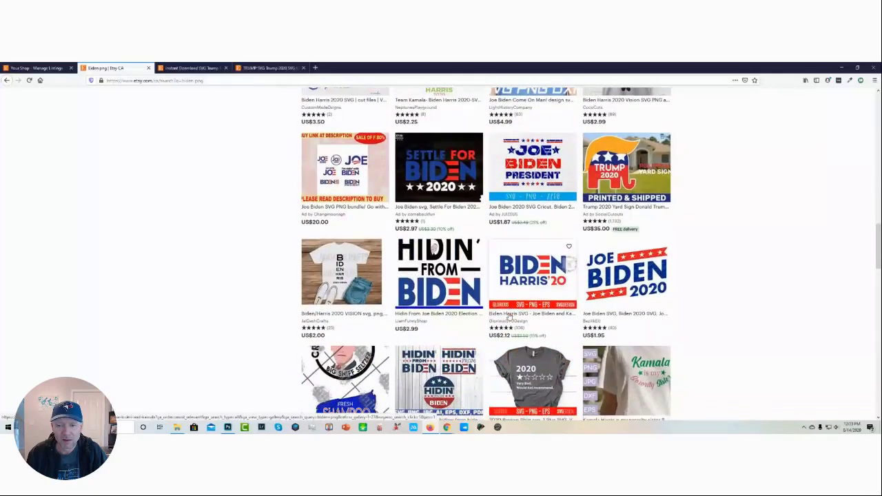
{"action": "scroll", "coordinate": [508, 317], "scroll_direction": "down", "scroll_amount": 5}
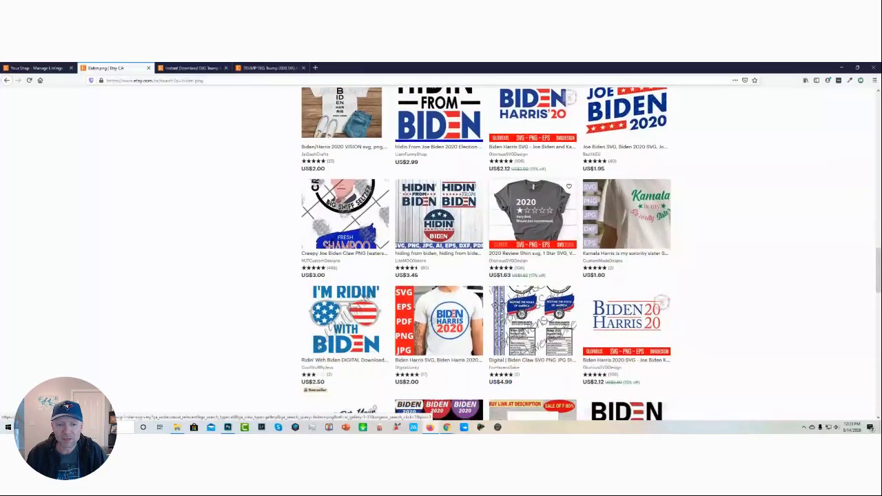
{"action": "scroll", "coordinate": [508, 316], "scroll_direction": "down", "scroll_amount": 1}
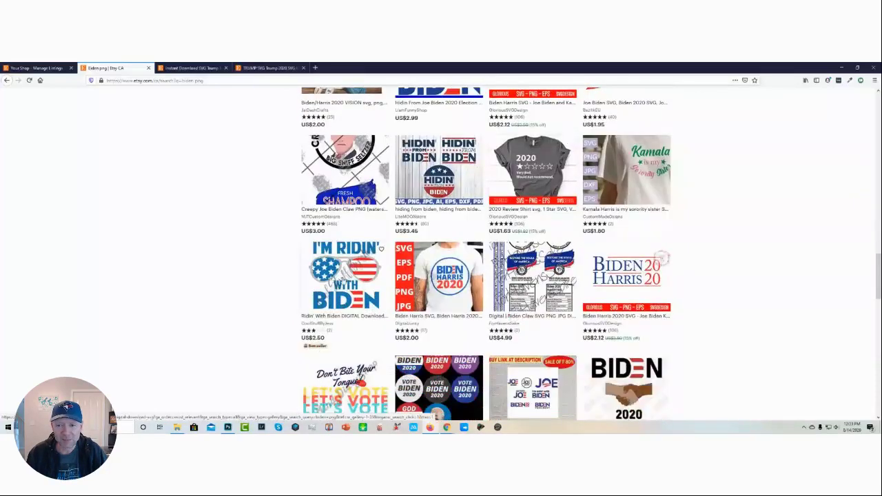
{"action": "scroll", "coordinate": [457, 310], "scroll_direction": "down", "scroll_amount": 3}
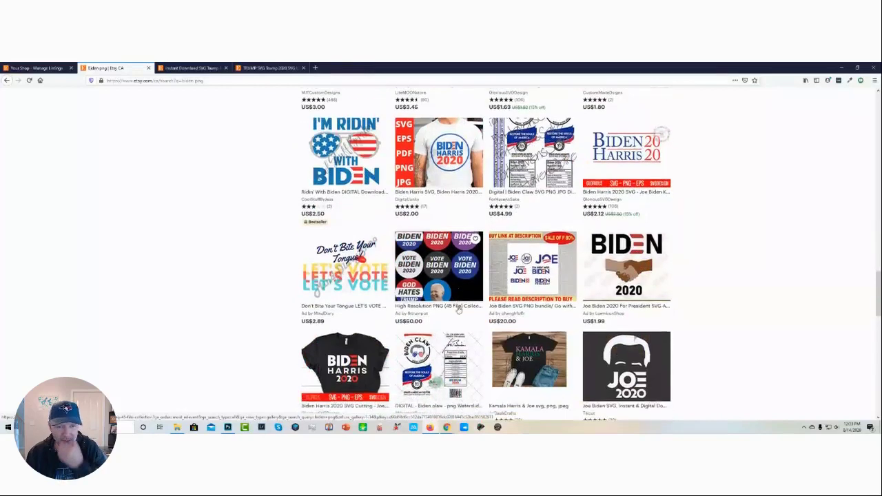
{"action": "scroll", "coordinate": [458, 310], "scroll_direction": "down", "scroll_amount": 1}
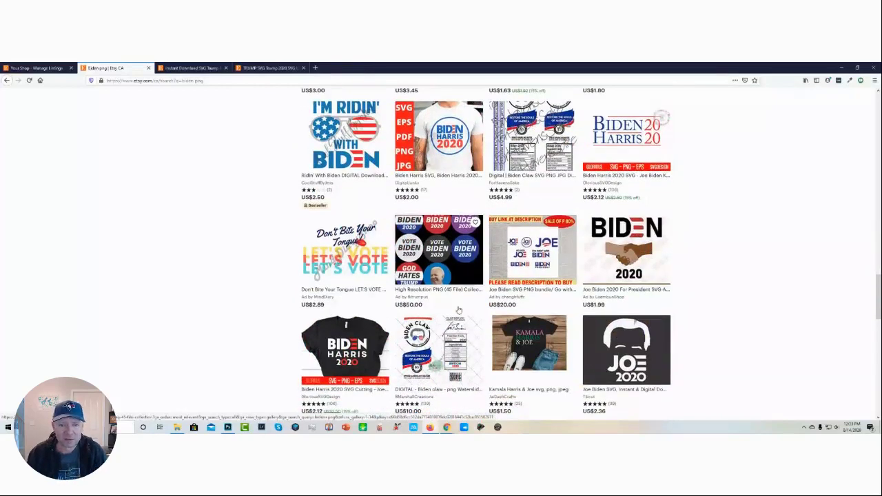
{"action": "scroll", "coordinate": [458, 310], "scroll_direction": "down", "scroll_amount": 5}
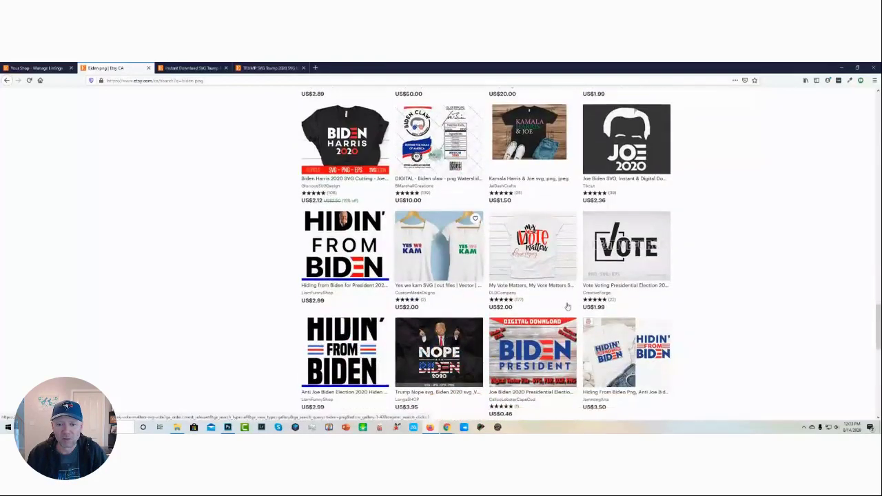
{"action": "scroll", "coordinate": [496, 308], "scroll_direction": "down", "scroll_amount": 3}
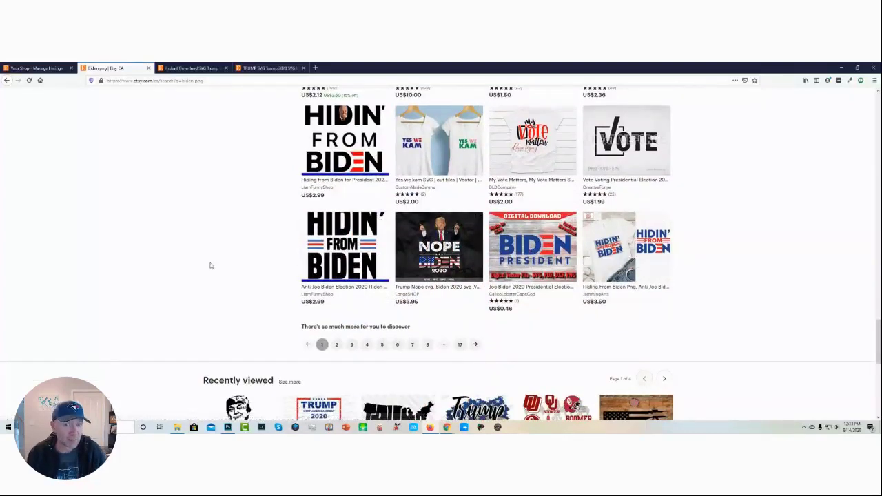
{"action": "scroll", "coordinate": [211, 261], "scroll_direction": "up", "scroll_amount": 4}
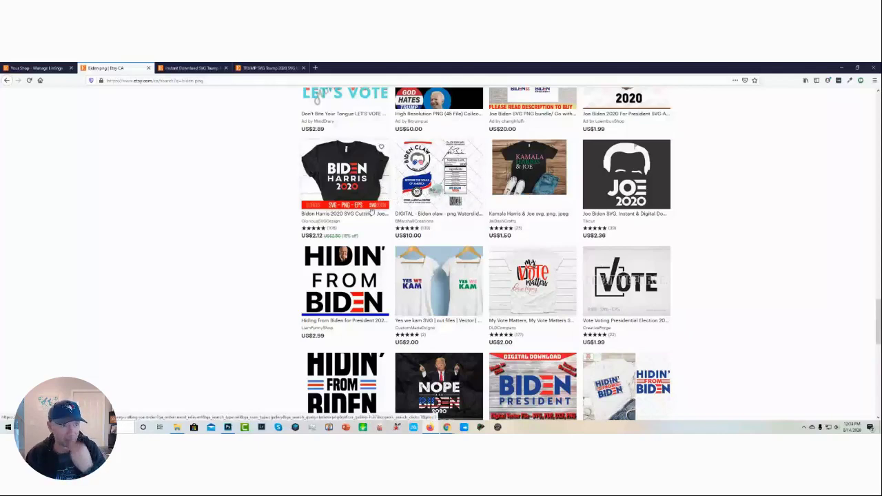
{"action": "scroll", "coordinate": [239, 168], "scroll_direction": "up", "scroll_amount": 3}
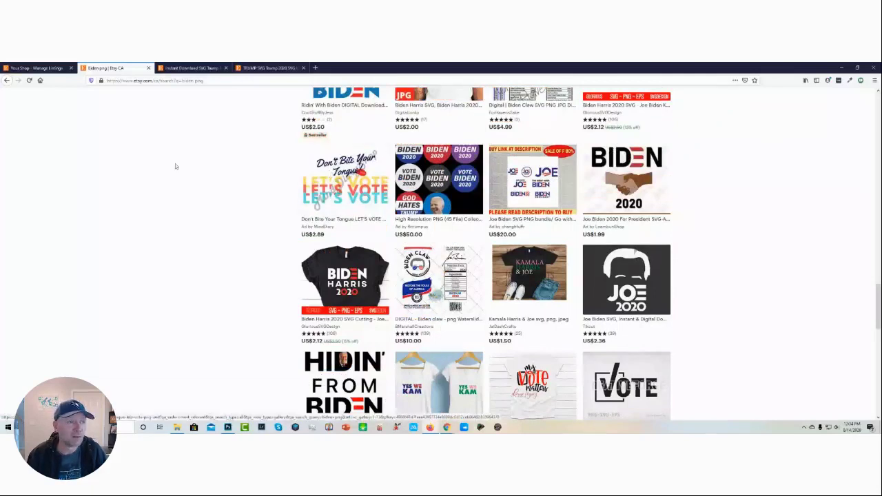
Return to the Etsy shop's listings and start a new listing.
{"action": "left_click", "coordinate": [39, 67]}
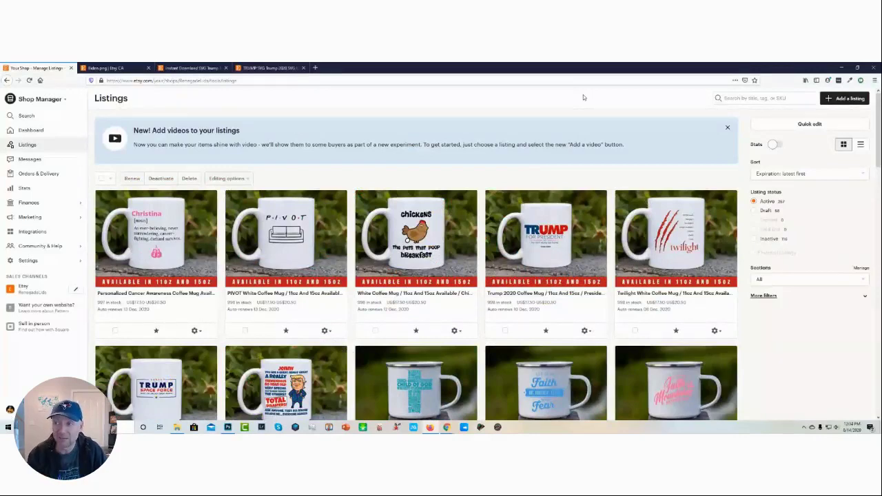
{"action": "left_click", "coordinate": [844, 101]}
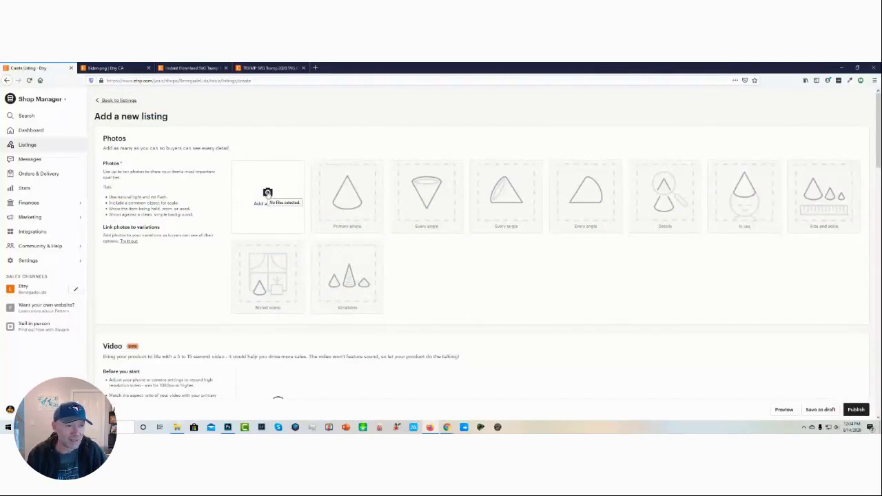
{"action": "left_click", "coordinate": [267, 194]}
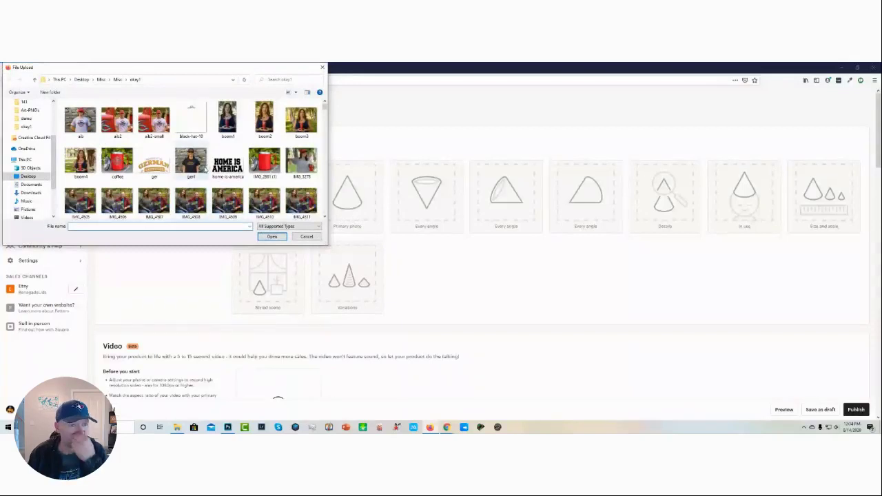
{"action": "left_click", "coordinate": [26, 118]}
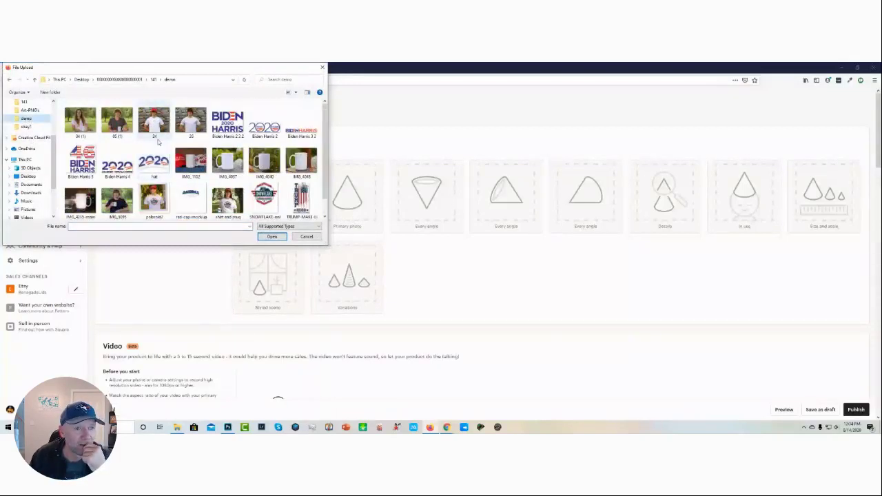
{"action": "scroll", "coordinate": [154, 145], "scroll_direction": "down", "scroll_amount": 1}
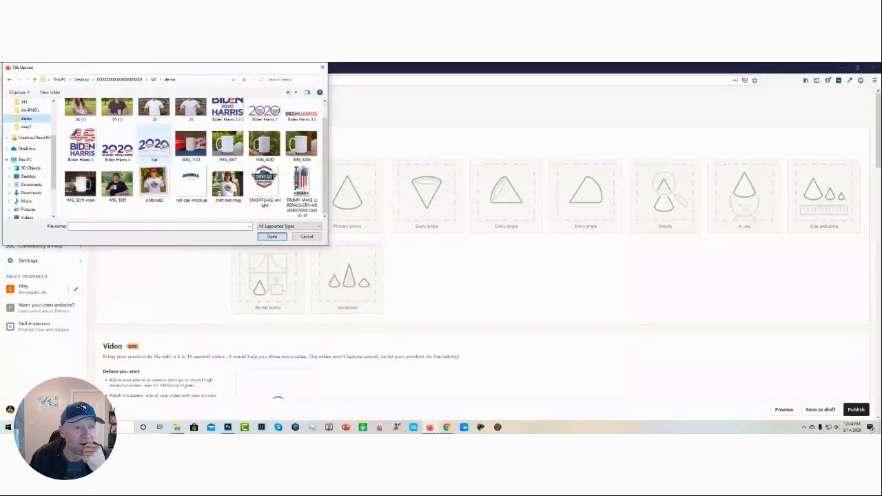
{"action": "scroll", "coordinate": [164, 148], "scroll_direction": "up", "scroll_amount": 1}
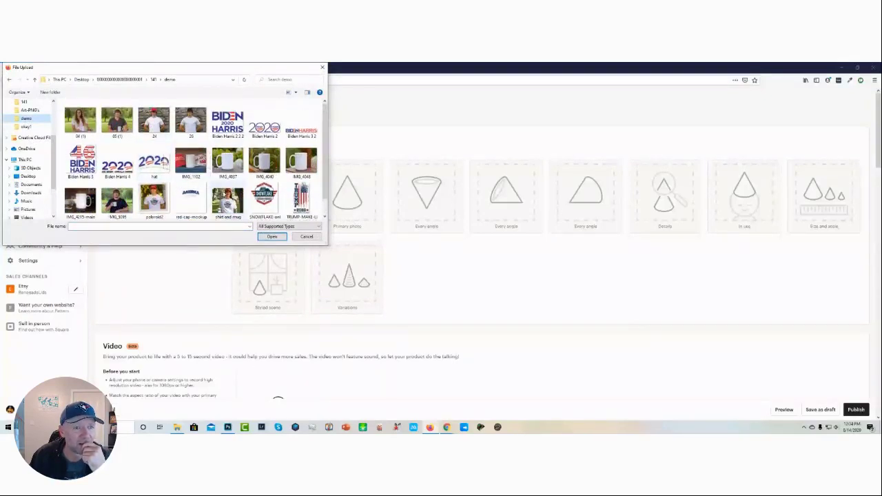
{"action": "left_click", "coordinate": [306, 237]}
Switch to Photoshop, open the white mug photo IMG_4215-main from the demo folder and fit it to the window.
{"action": "left_click", "coordinate": [228, 427]}
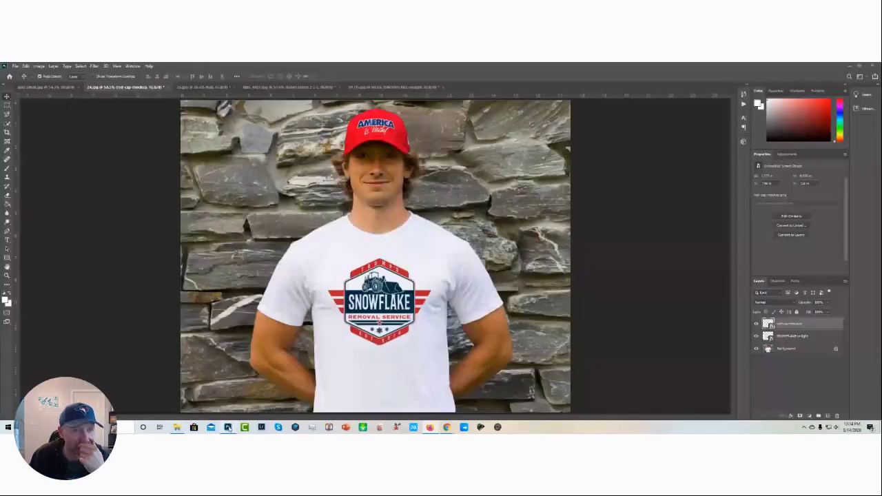
{"action": "left_click", "coordinate": [15, 66]}
{"action": "left_click", "coordinate": [22, 81]}
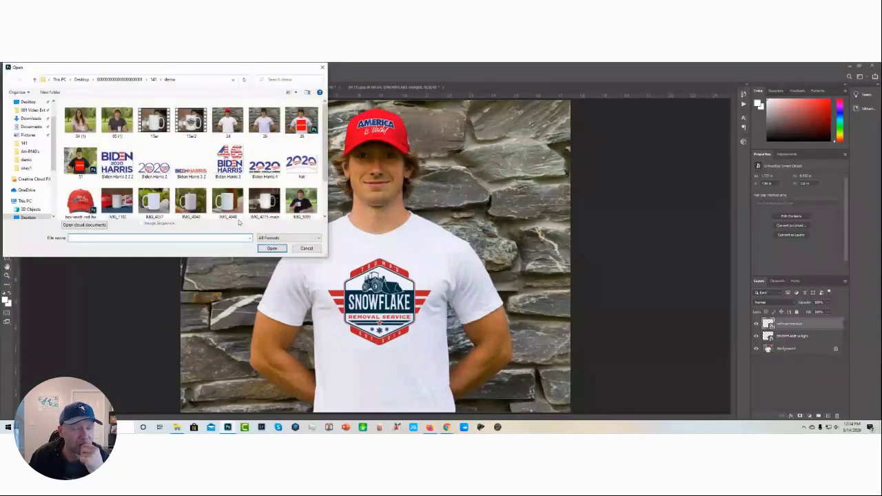
{"action": "scroll", "coordinate": [245, 171], "scroll_direction": "down", "scroll_amount": 1}
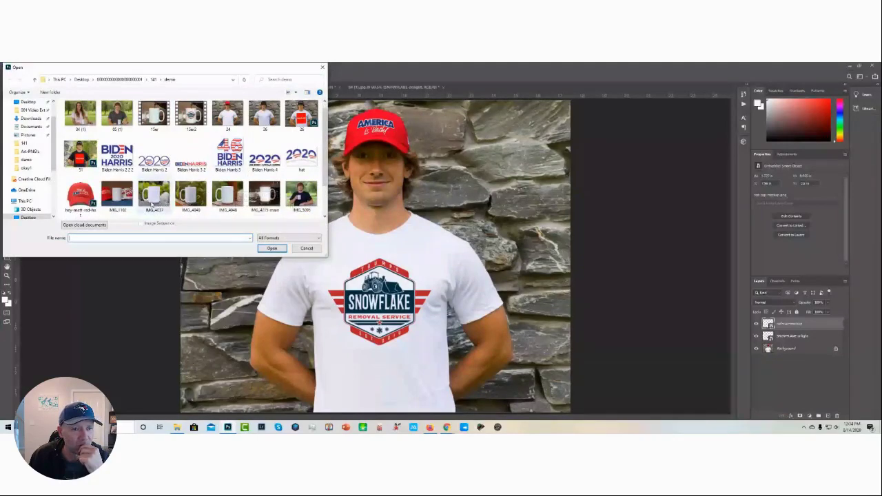
{"action": "left_click", "coordinate": [265, 193]}
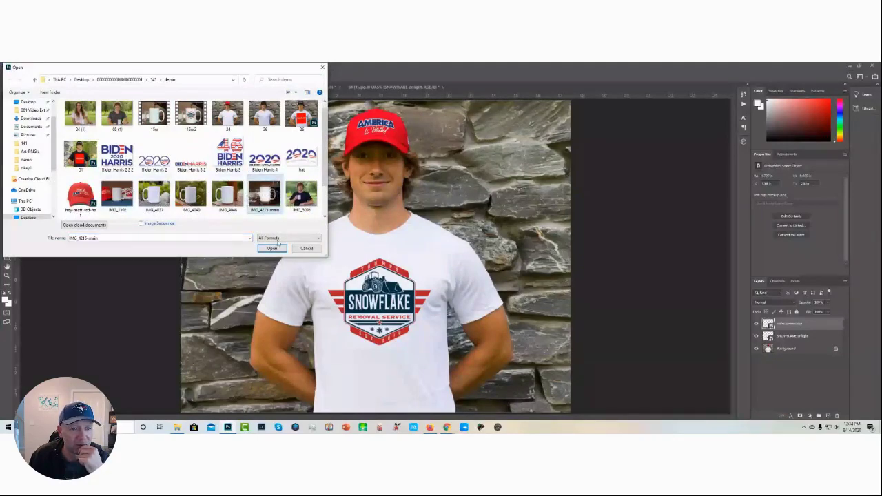
{"action": "left_click", "coordinate": [272, 248]}
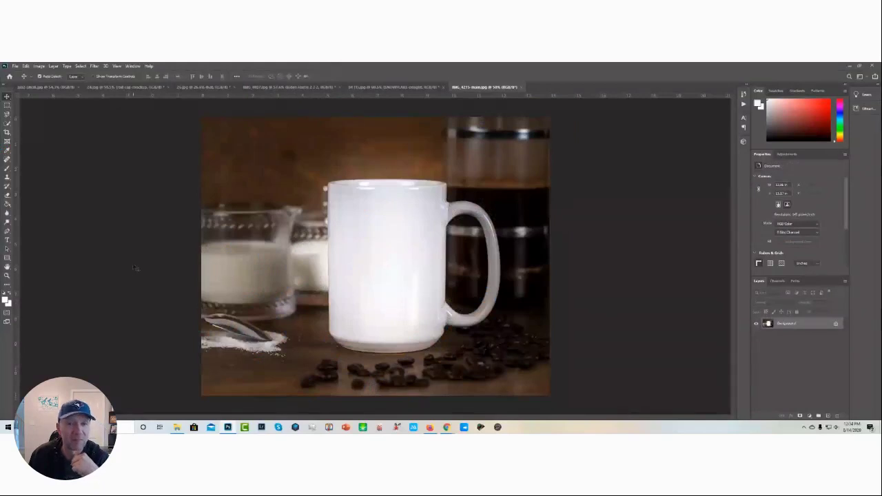
{"action": "key", "text": "ctrl+plus"}
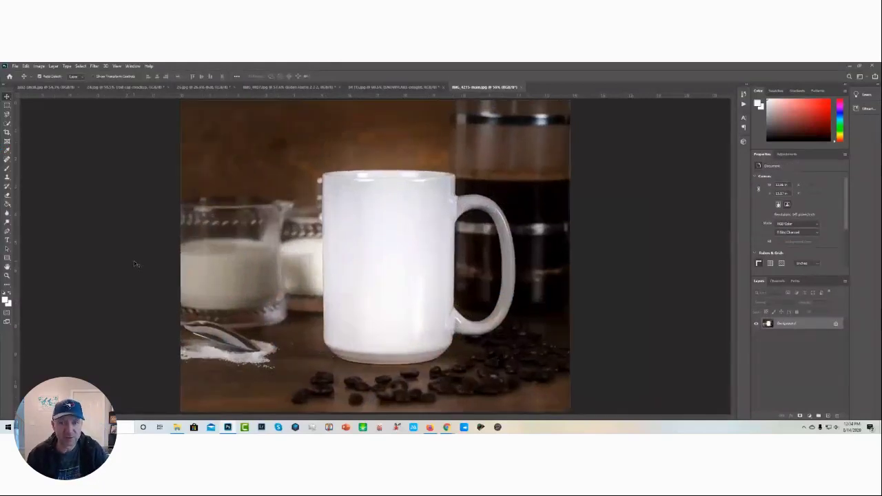
Place the SNOWFLAKE-onlight design from the demo folder into the mug photo as an embedded image.
{"action": "left_click", "coordinate": [17, 68]}
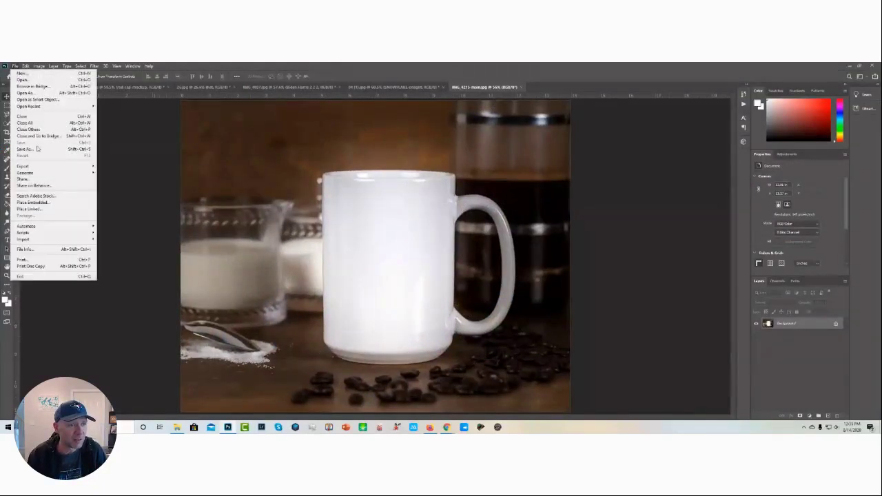
{"action": "left_click", "coordinate": [27, 203]}
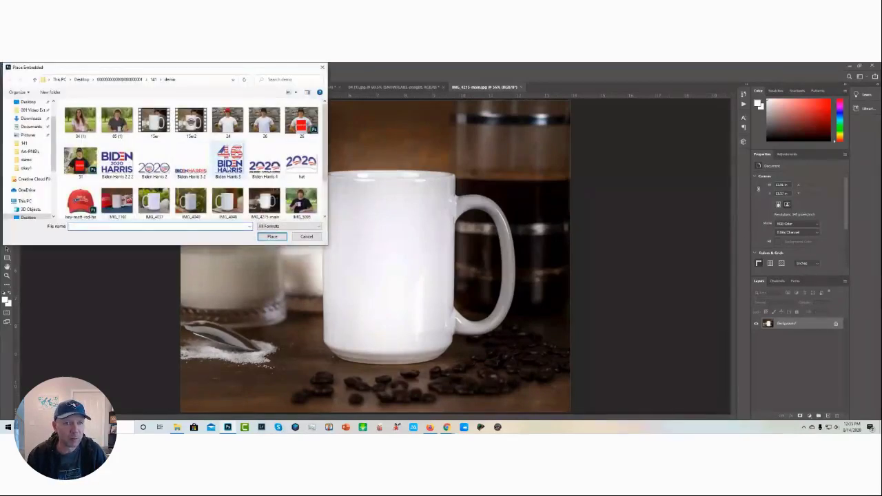
{"action": "scroll", "coordinate": [193, 158], "scroll_direction": "down", "scroll_amount": 1}
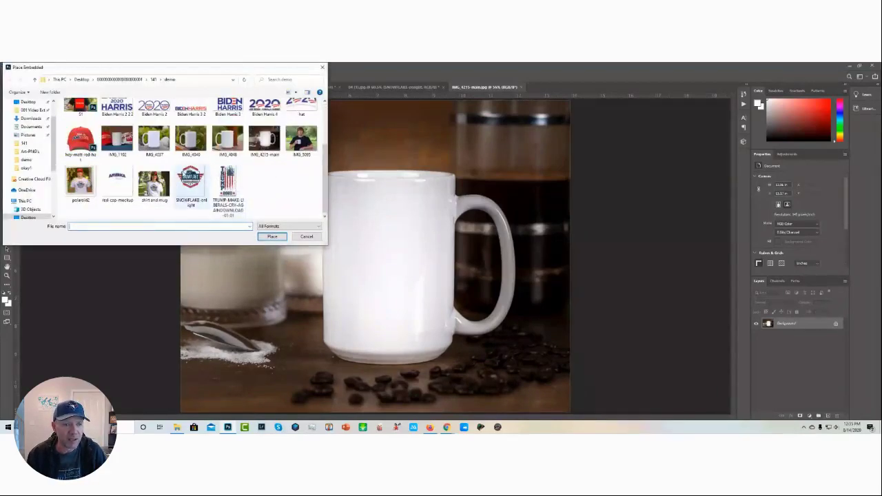
{"action": "left_click", "coordinate": [190, 183]}
{"action": "left_click", "coordinate": [272, 236]}
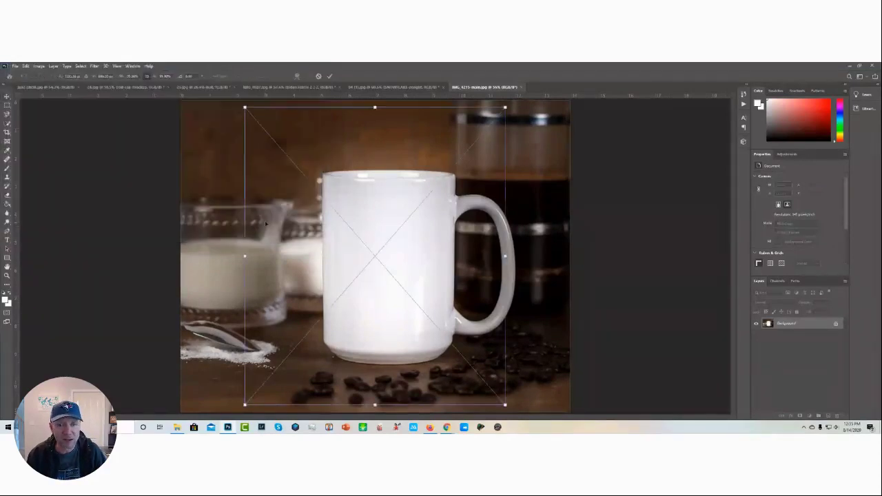
Scale the snowflake design down to fit the white mug's front, centre it there and commit the placement.
{"action": "left_click_drag", "start_coordinate": [505, 108], "coordinate": [352, 254]}
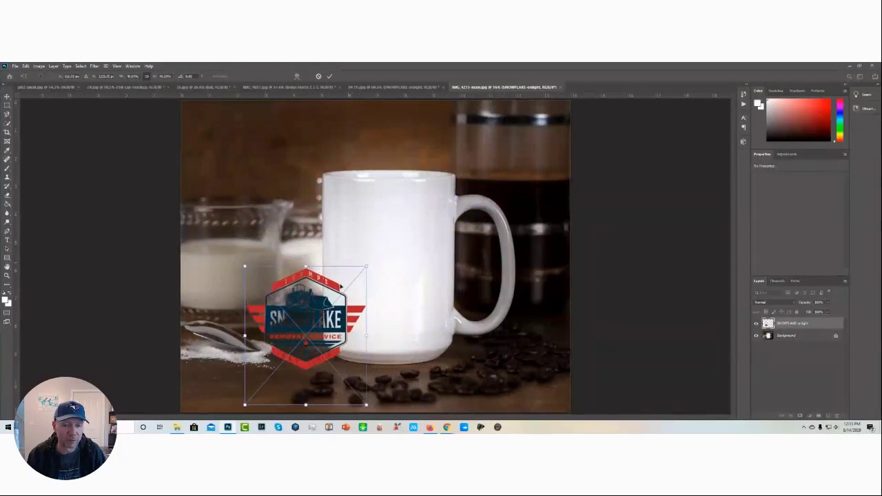
{"action": "left_click_drag", "start_coordinate": [330, 306], "coordinate": [421, 238]}
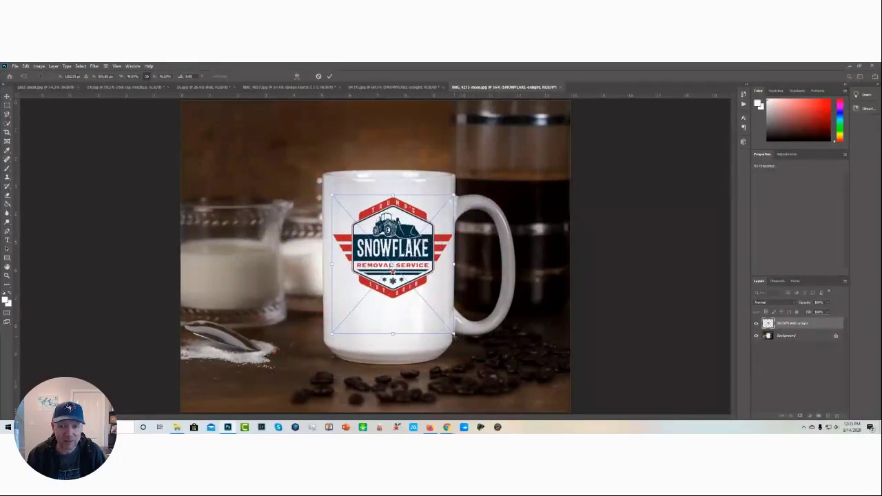
{"action": "left_click_drag", "start_coordinate": [453, 333], "coordinate": [442, 325]}
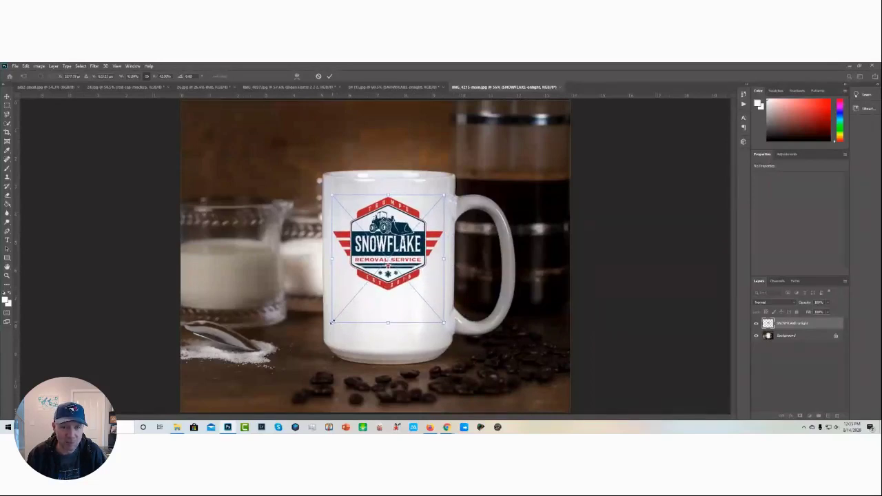
{"action": "left_click_drag", "start_coordinate": [332, 321], "coordinate": [374, 317]}
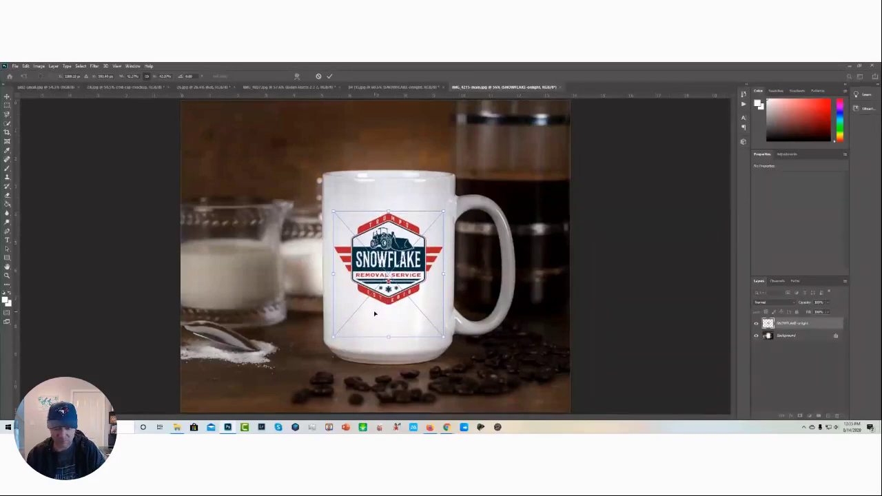
{"action": "key", "text": "Return"}
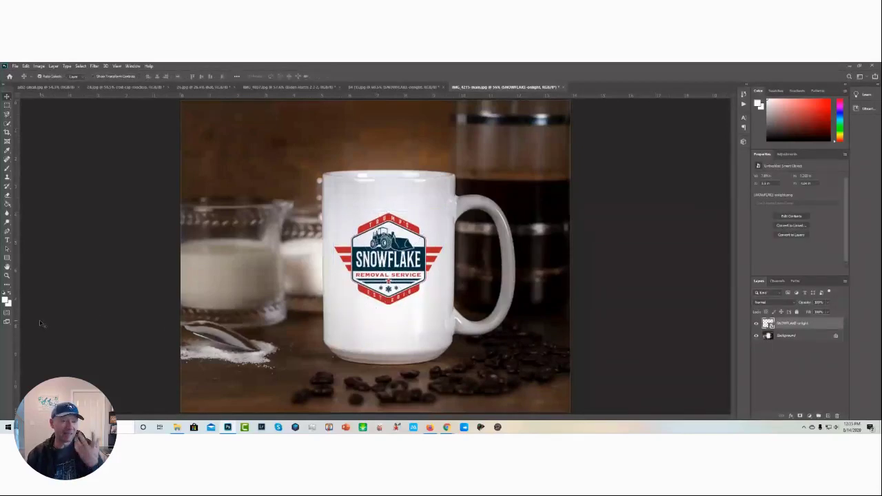
{"action": "left_click", "coordinate": [15, 66]}
{"action": "left_click", "coordinate": [41, 148]}
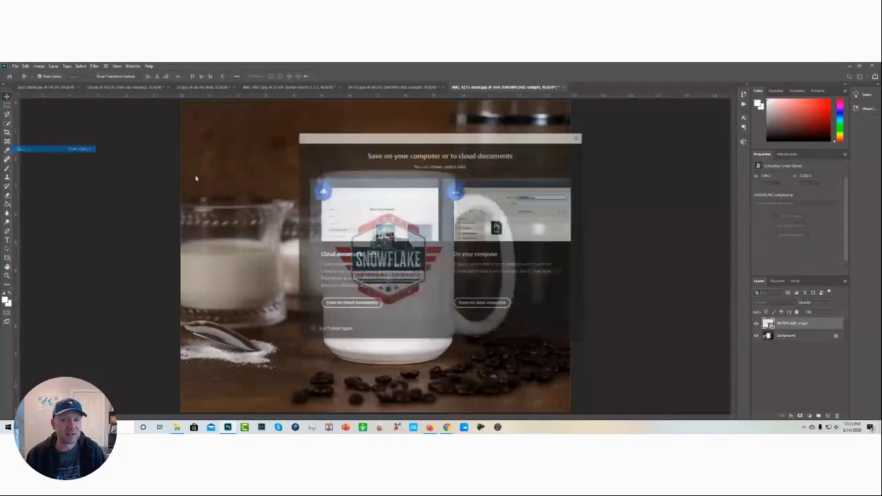
{"action": "left_click", "coordinate": [482, 303]}
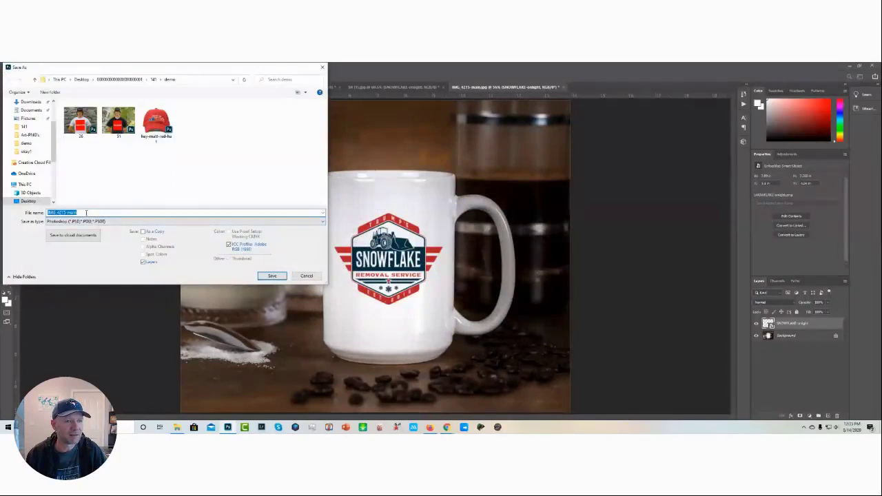
{"action": "left_click", "coordinate": [79, 221]}
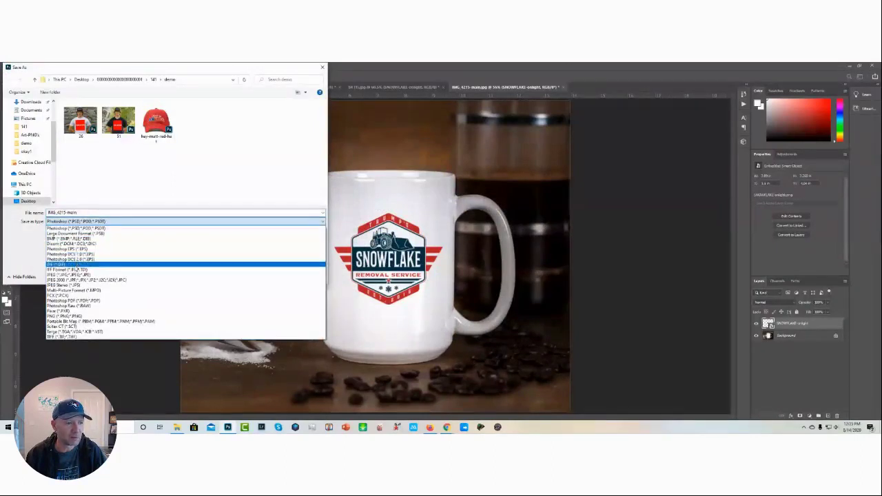
{"action": "left_click", "coordinate": [77, 275]}
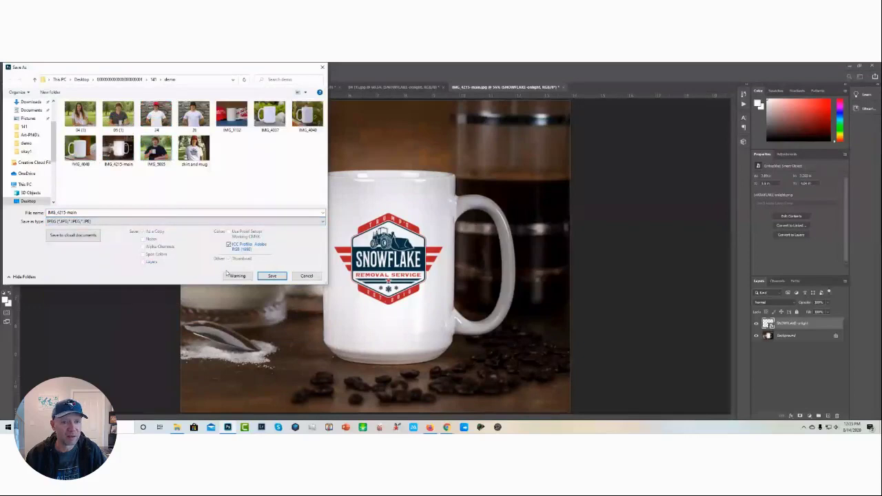
{"action": "left_click", "coordinate": [304, 276]}
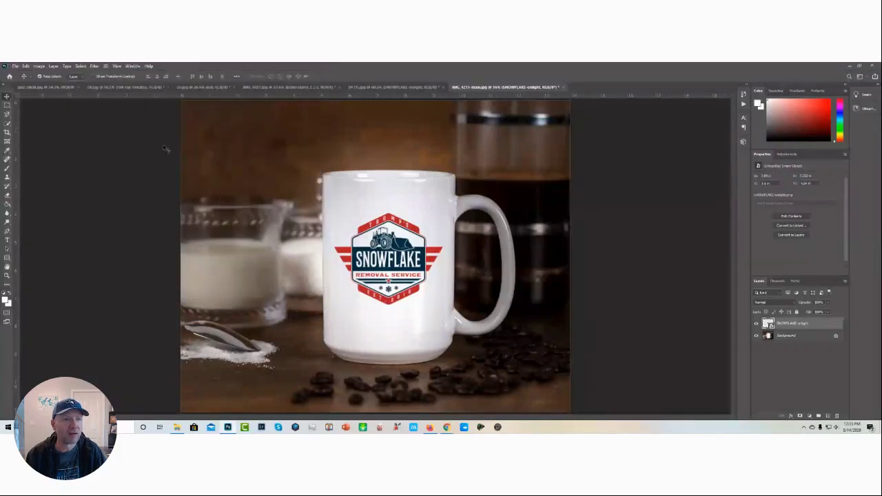
Check the mug mockup's pixel dimensions and resolution in Image Size without changing them.
{"action": "left_click", "coordinate": [39, 66]}
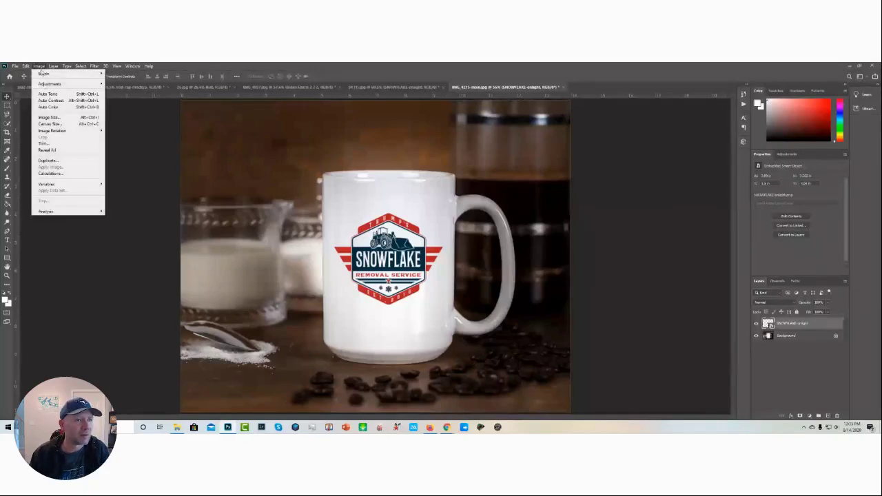
{"action": "left_click", "coordinate": [44, 119]}
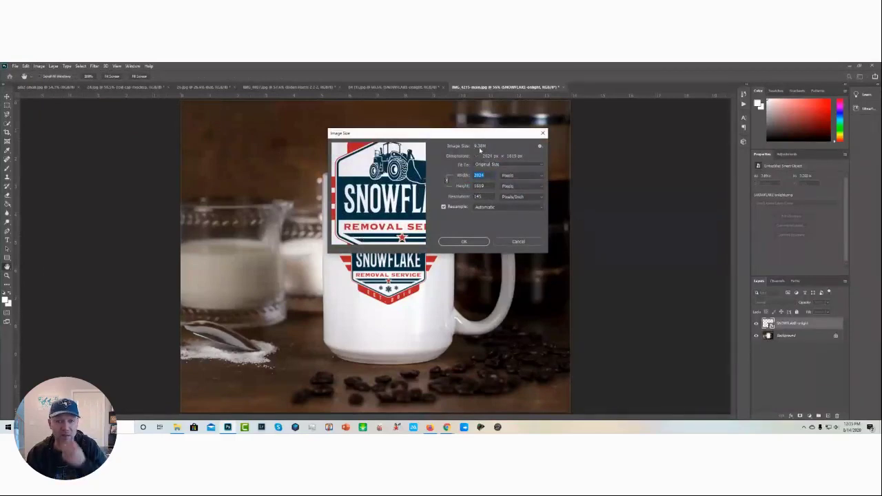
{"action": "left_click", "coordinate": [518, 242]}
Save the mug mockup on the computer in the demo folder as a maximum-quality JPEG named snowflake.
{"action": "left_click", "coordinate": [15, 66]}
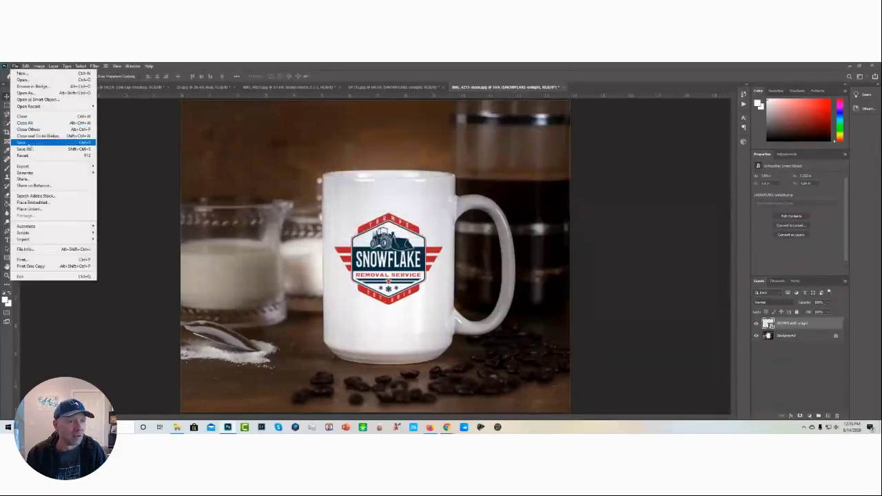
{"action": "left_click", "coordinate": [28, 146]}
{"action": "left_click", "coordinate": [482, 304]}
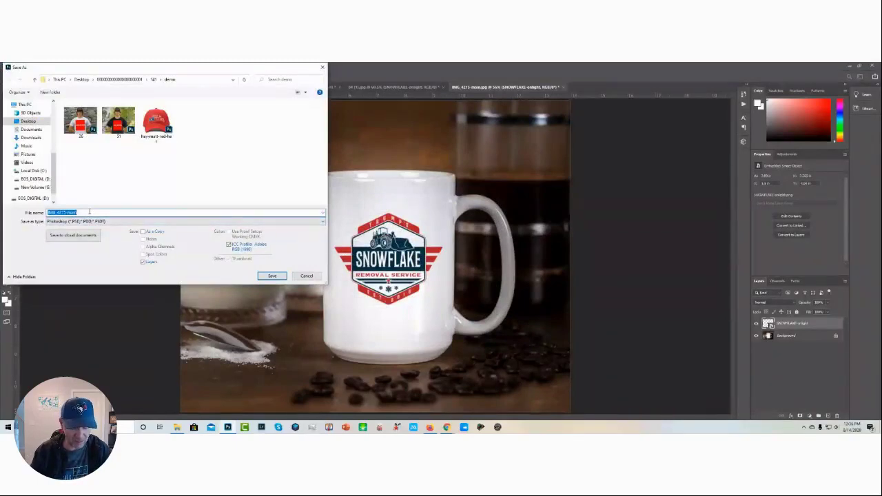
{"action": "type", "text": "snowfl"}
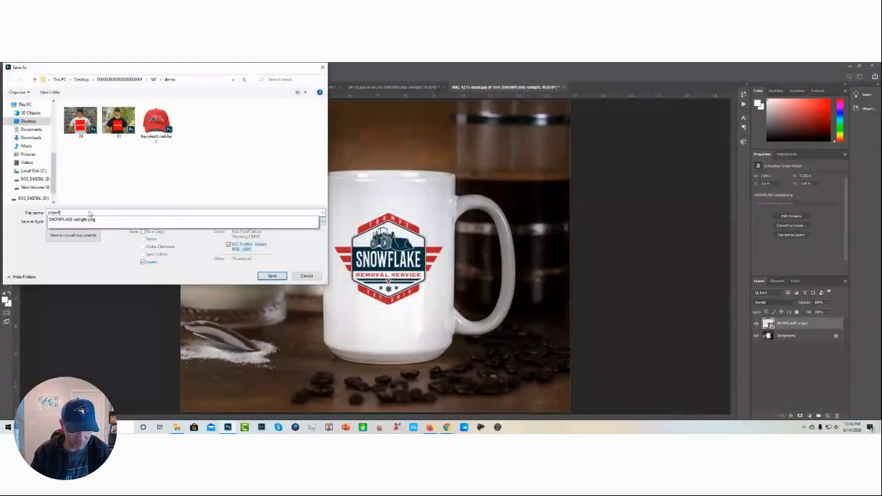
{"action": "type", "text": "ake"}
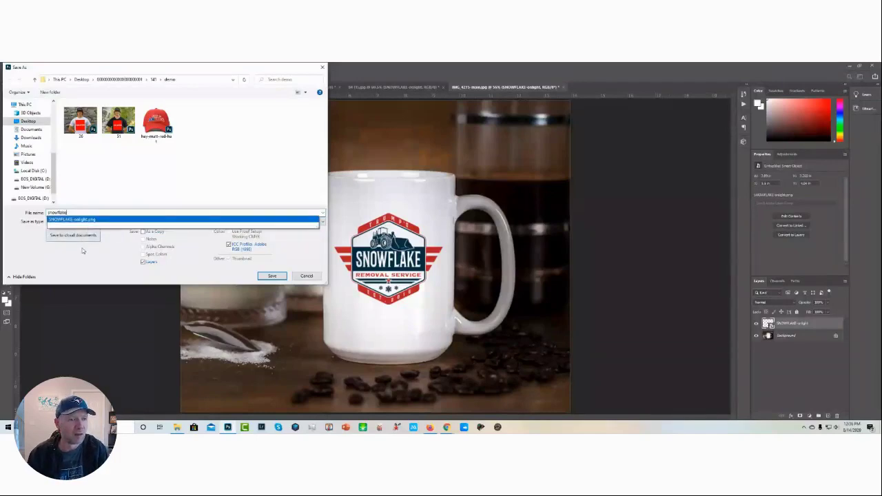
{"action": "left_click", "coordinate": [84, 248]}
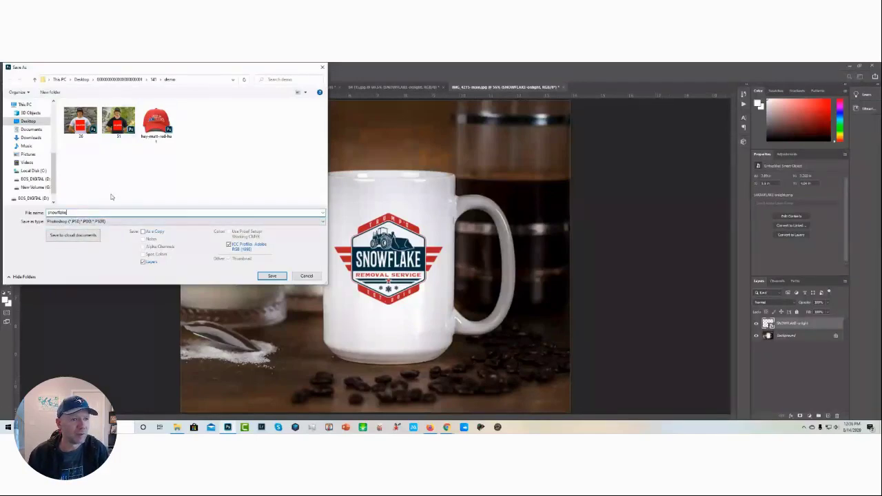
{"action": "left_click", "coordinate": [109, 221]}
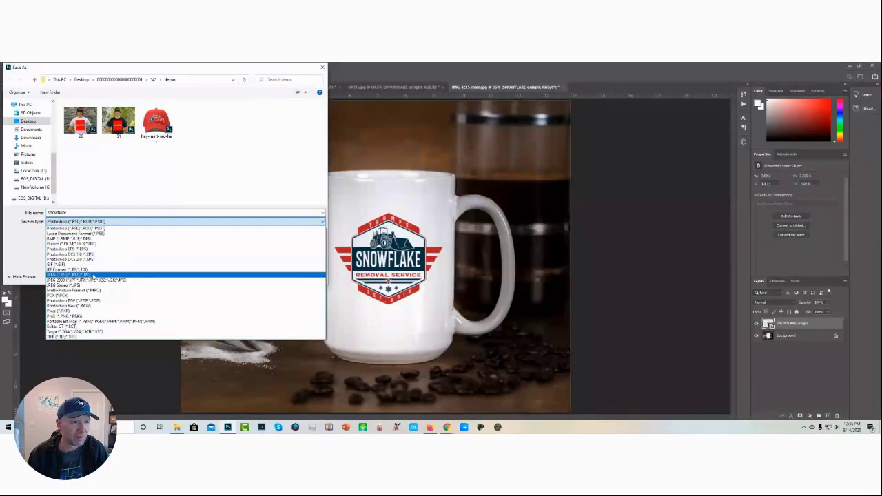
{"action": "left_click", "coordinate": [93, 275]}
{"action": "left_click", "coordinate": [272, 275]}
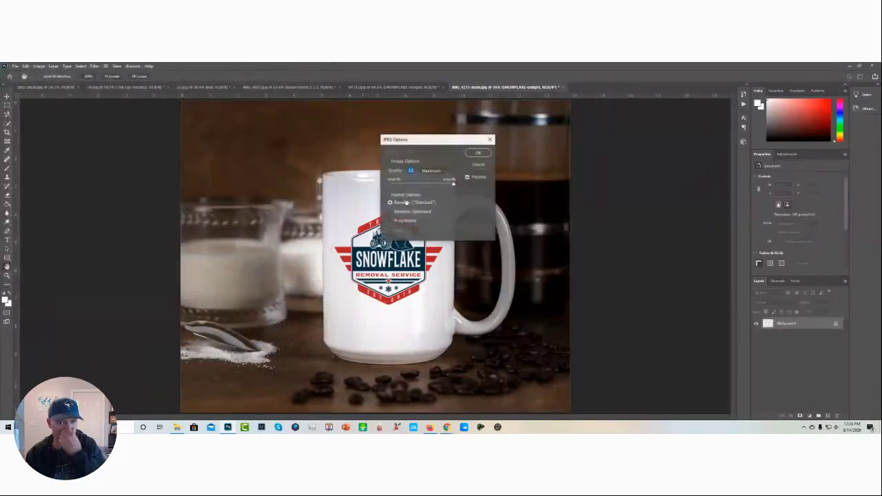
{"action": "left_click", "coordinate": [479, 153]}
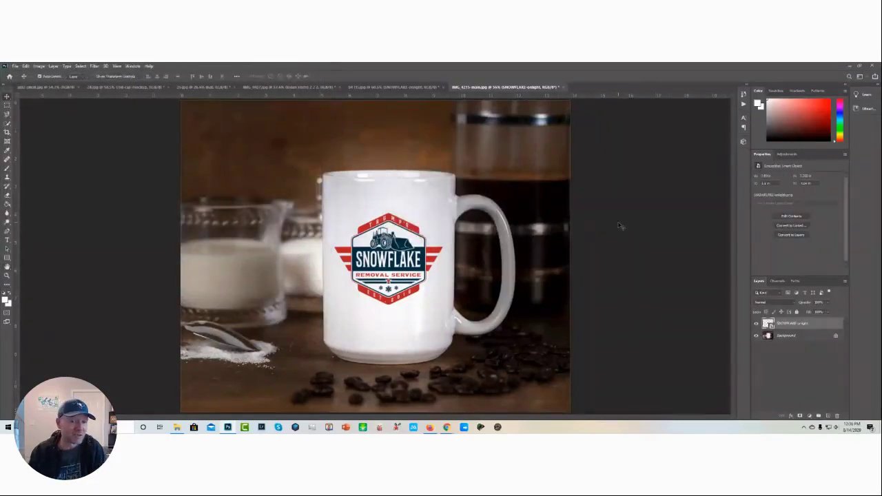
Switch to the new Etsy listing in the browser and upload snowflake from the demo folder as its first photo.
{"action": "left_click", "coordinate": [429, 426]}
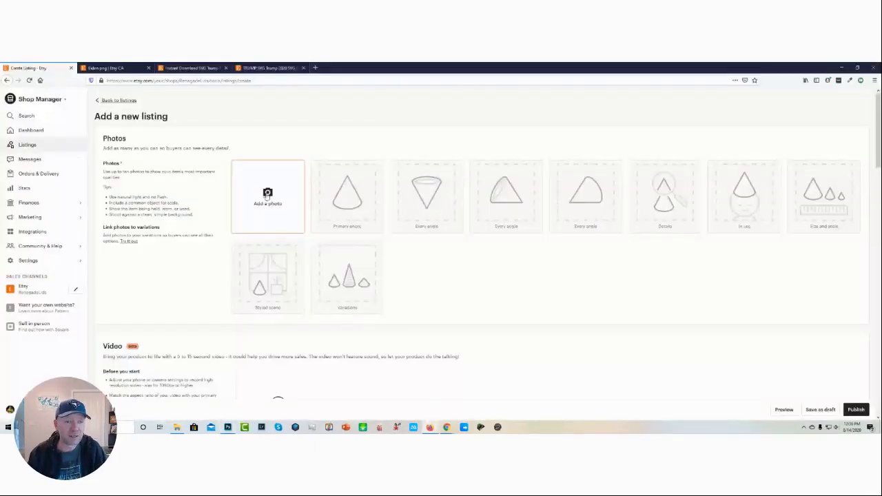
{"action": "left_click", "coordinate": [249, 215]}
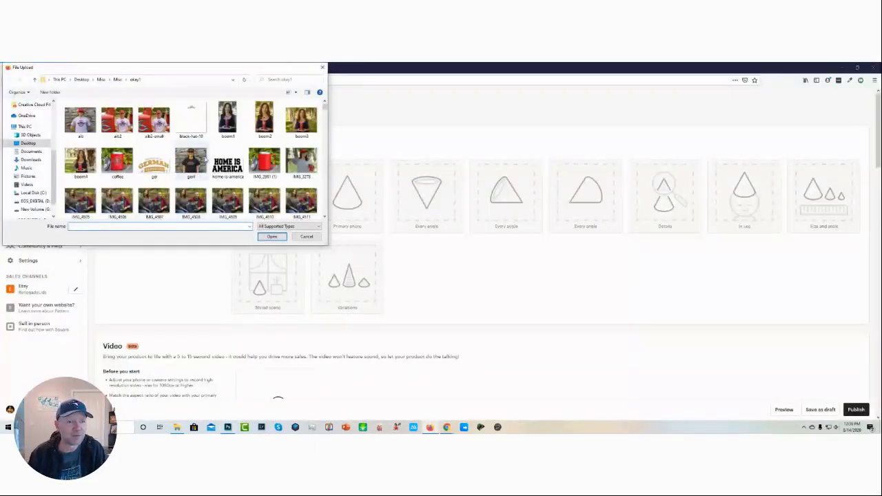
{"action": "scroll", "coordinate": [222, 140], "scroll_direction": "down", "scroll_amount": 5}
{"action": "scroll", "coordinate": [224, 140], "scroll_direction": "up", "scroll_amount": 5}
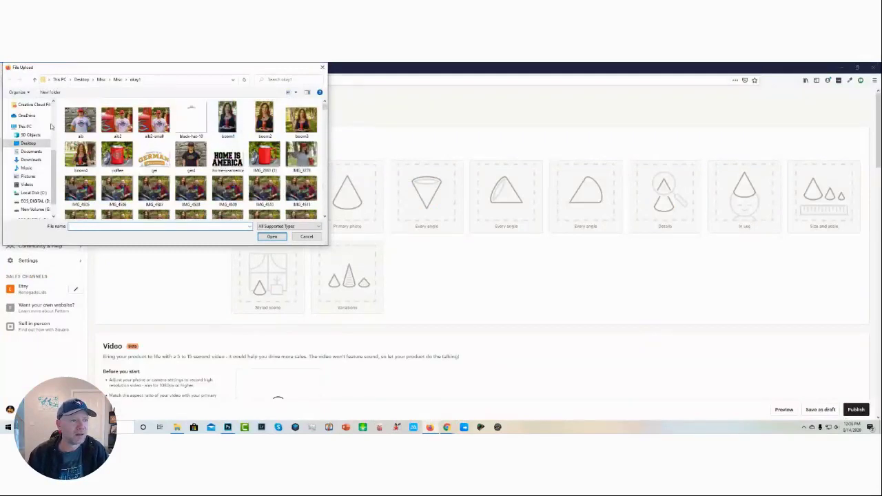
{"action": "scroll", "coordinate": [29, 149], "scroll_direction": "up", "scroll_amount": 3}
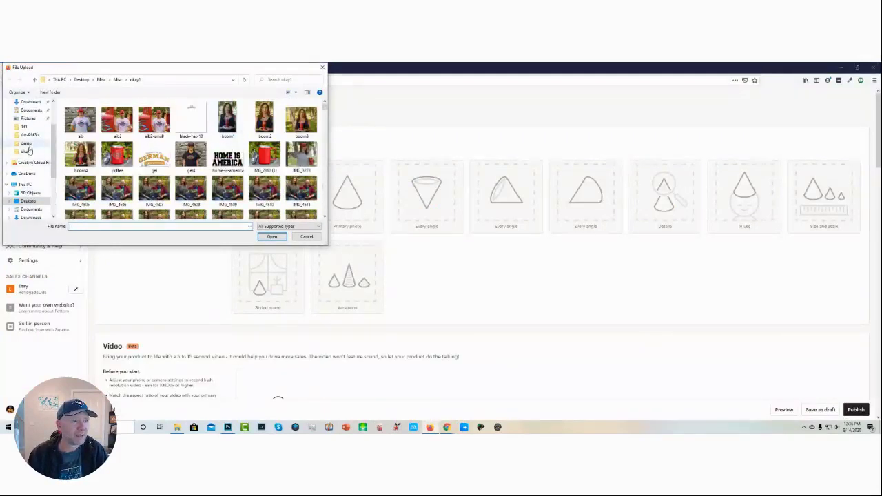
{"action": "left_click", "coordinate": [27, 143]}
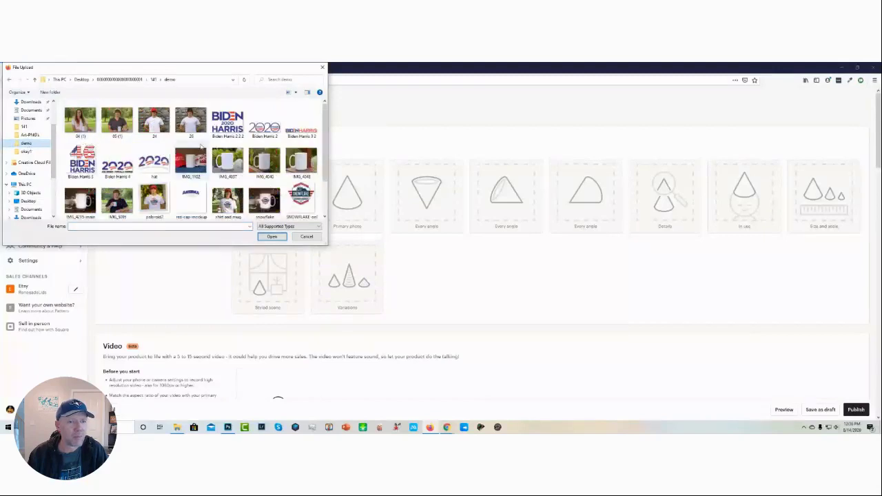
{"action": "left_click", "coordinate": [266, 200]}
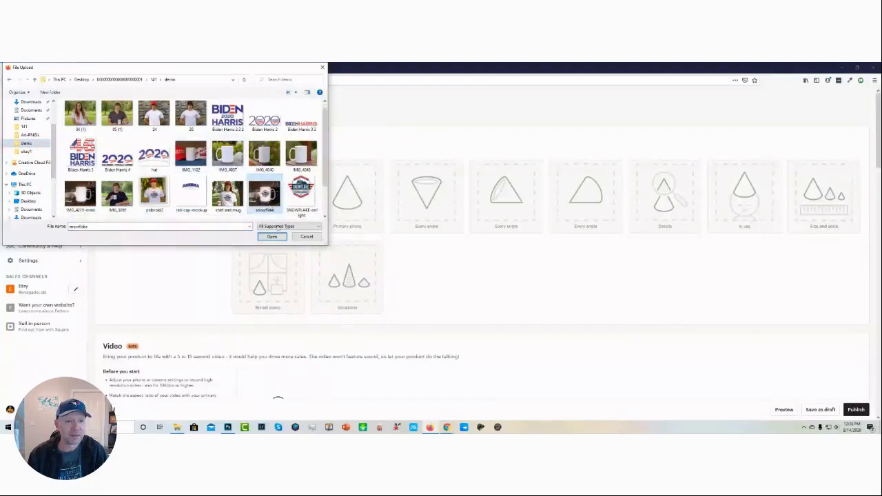
{"action": "left_click", "coordinate": [272, 236]}
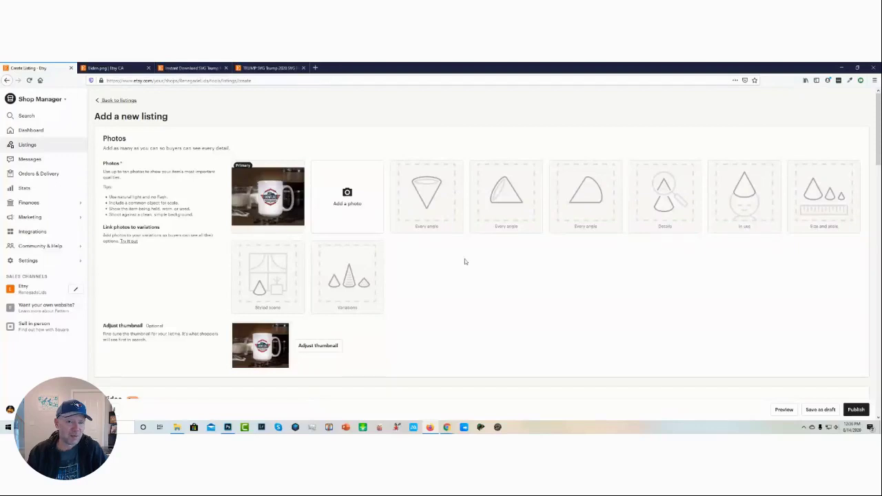
Upload the 15oz2 video of the printed mug from the demo folder as the listing's video.
{"action": "scroll", "coordinate": [492, 300], "scroll_direction": "down", "scroll_amount": 2}
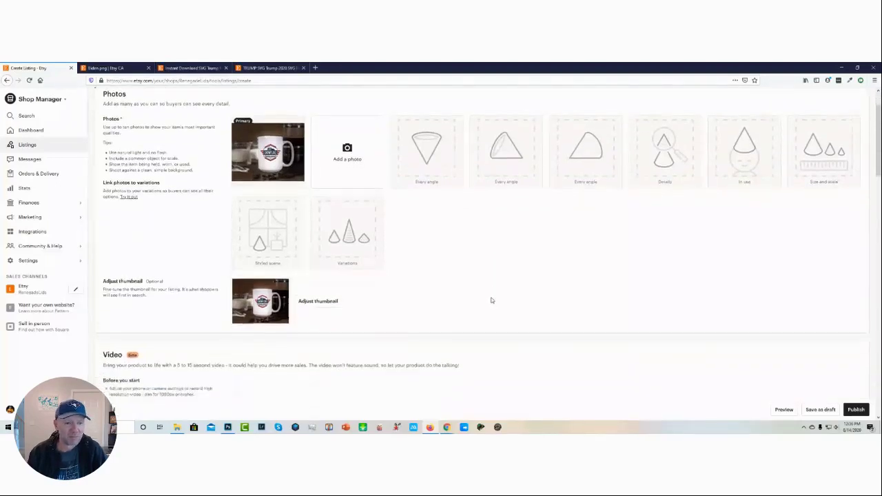
{"action": "scroll", "coordinate": [409, 294], "scroll_direction": "down", "scroll_amount": 1}
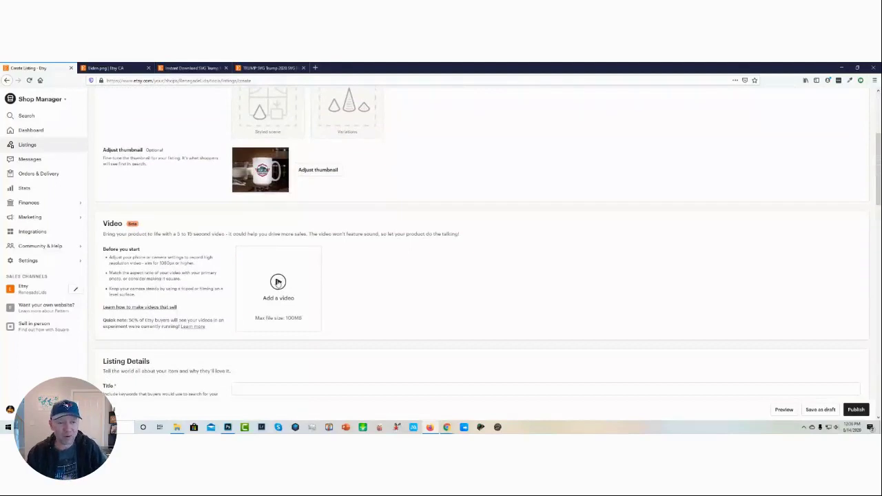
{"action": "left_click", "coordinate": [277, 282]}
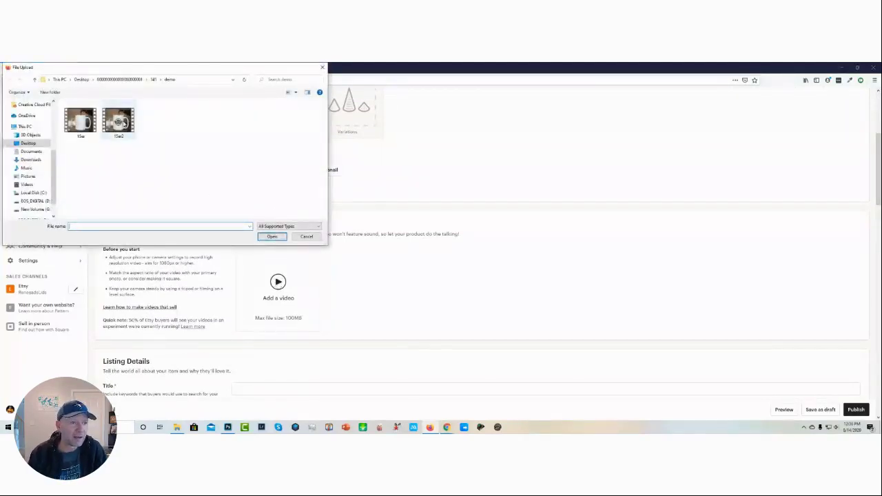
{"action": "left_click", "coordinate": [124, 126]}
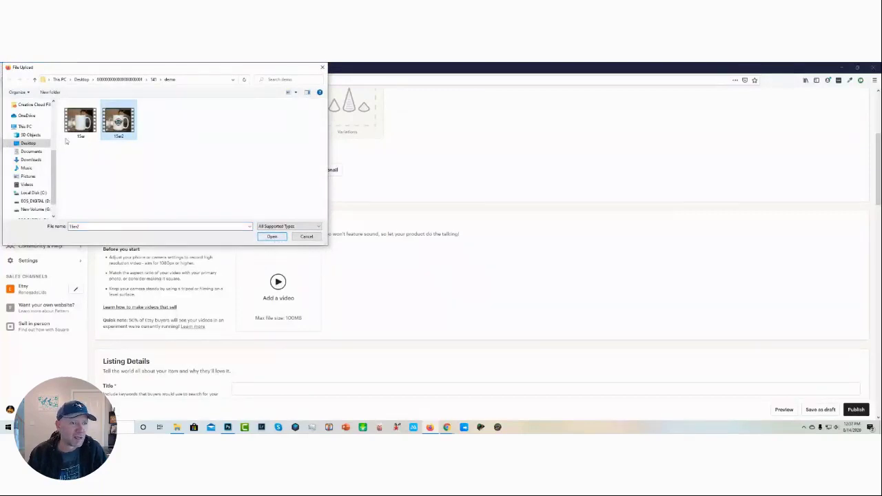
{"action": "left_click", "coordinate": [263, 237]}
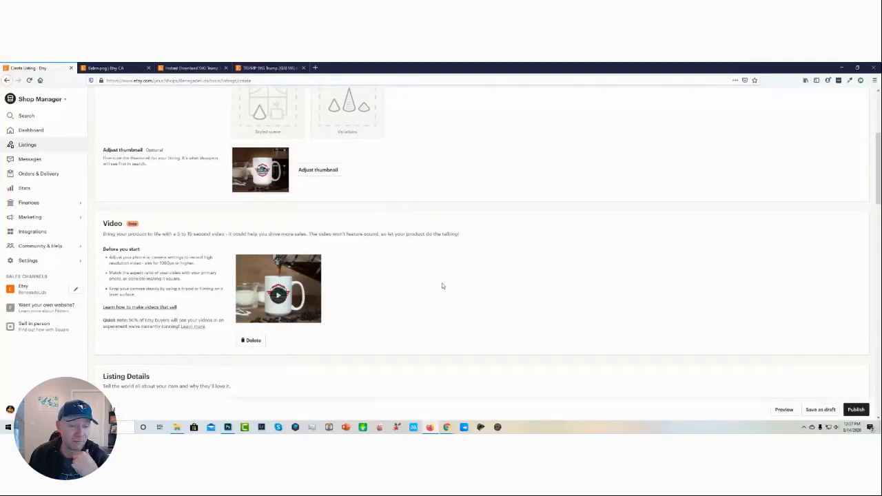
Enter "Trump Coffee Mug / Trump 2020 / Trump Coffee Cup" as the listing title.
{"action": "scroll", "coordinate": [441, 288], "scroll_direction": "down", "scroll_amount": 3}
{"action": "scroll", "coordinate": [390, 203], "scroll_direction": "down", "scroll_amount": 2}
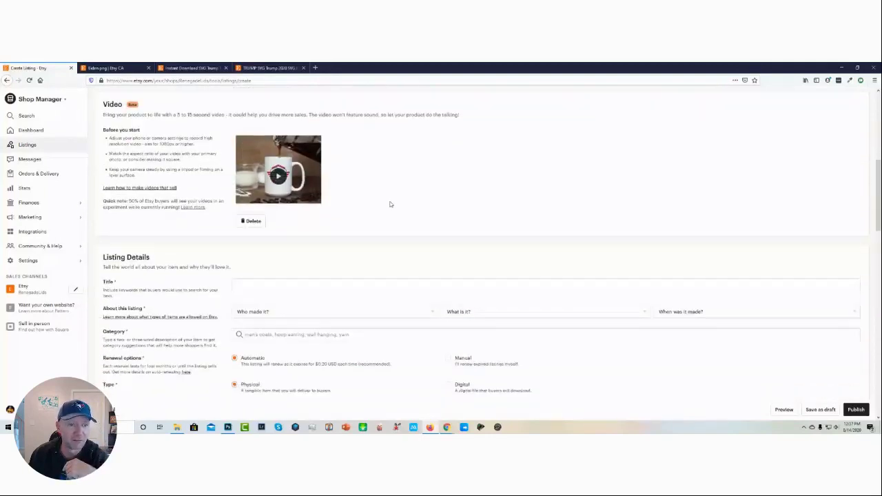
{"action": "left_click", "coordinate": [251, 229]}
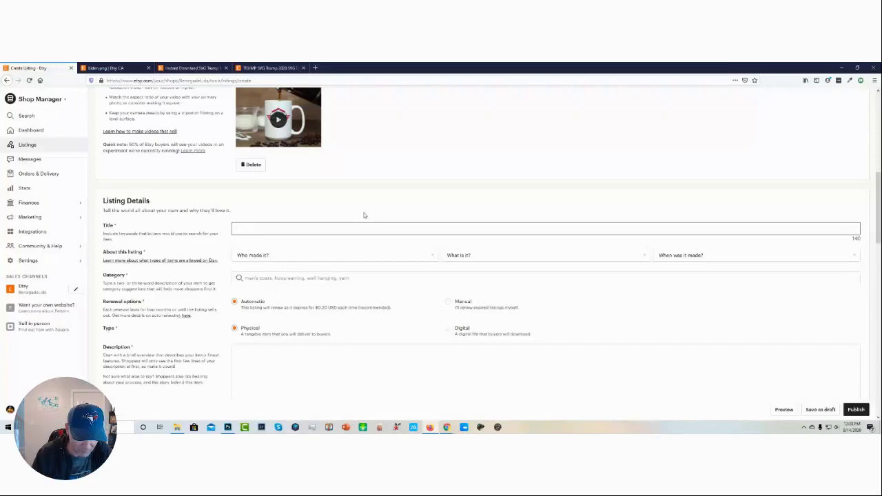
{"action": "type", "text": "T"}
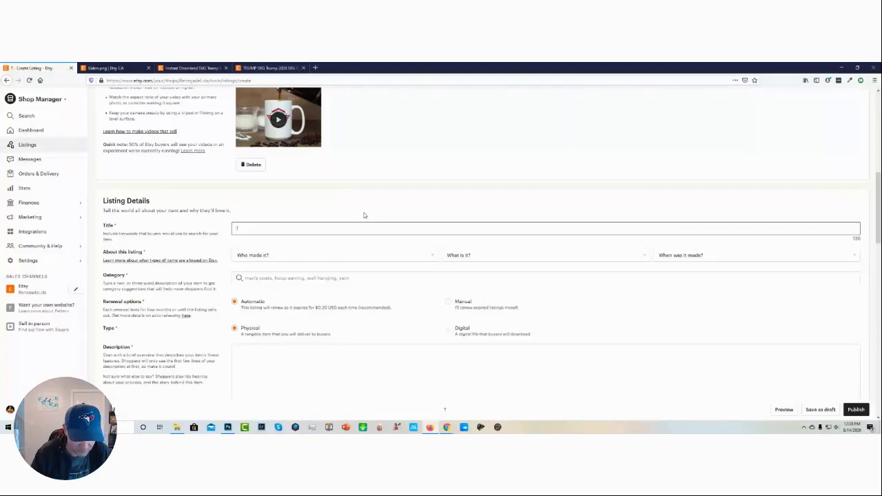
{"action": "type", "text": "rump Coffee"}
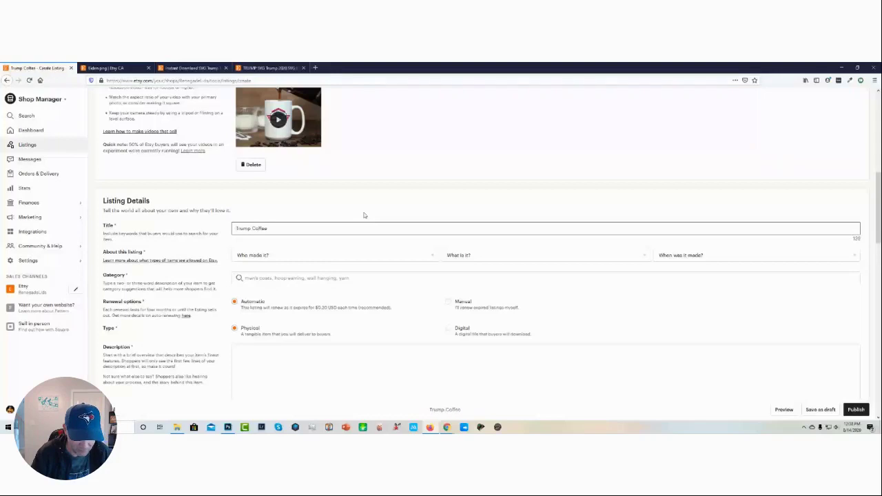
{"action": "type", "text": " Mug"}
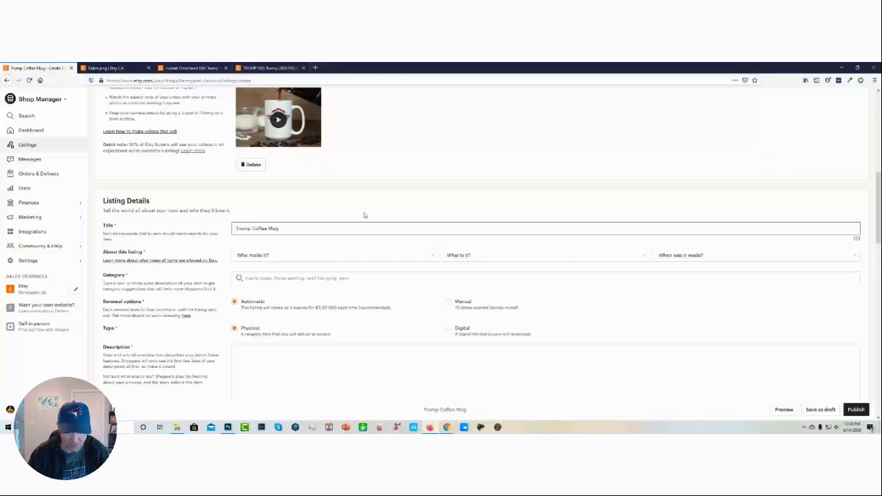
{"action": "type", "text": " /"}
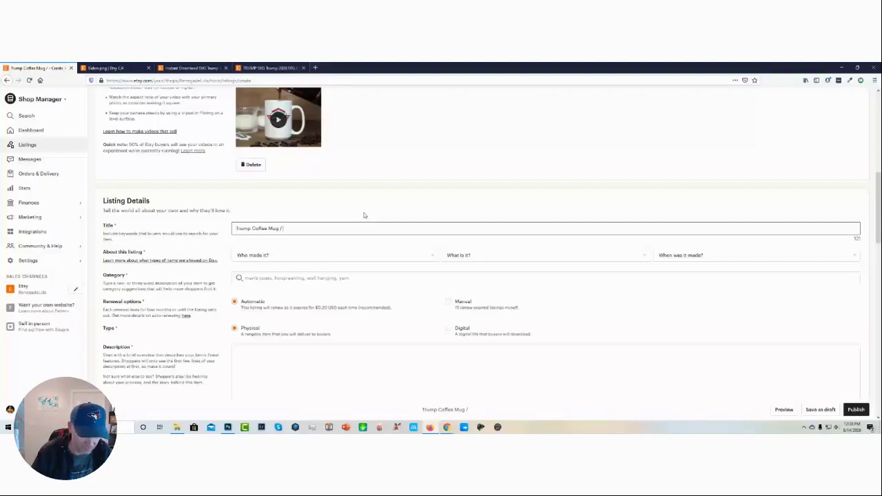
{"action": "type", "text": " Tru"}
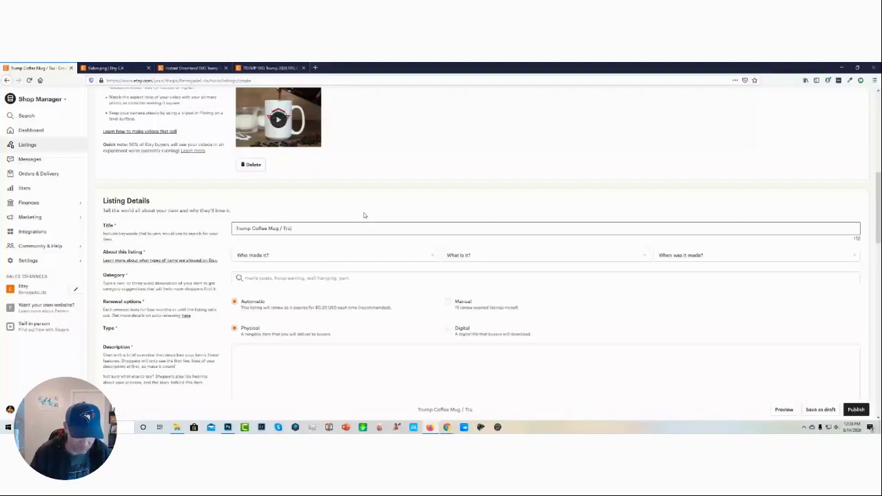
{"action": "type", "text": "mp"}
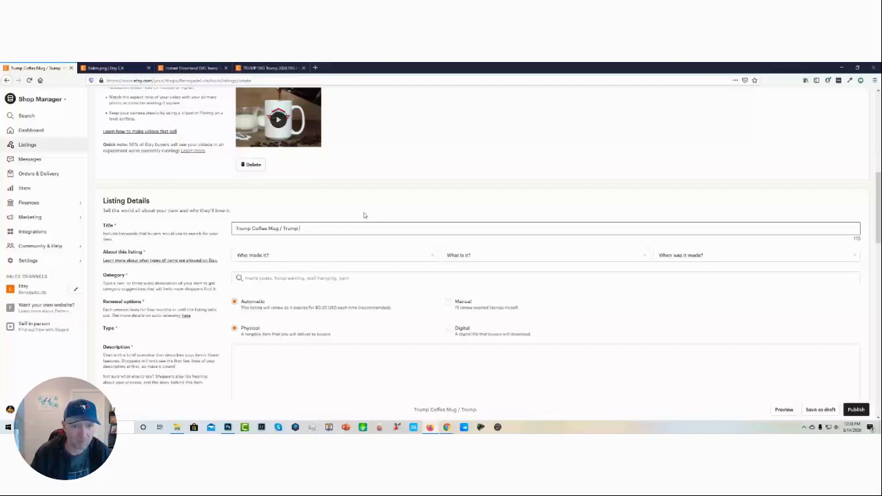
{"action": "type", "text": " 2020"}
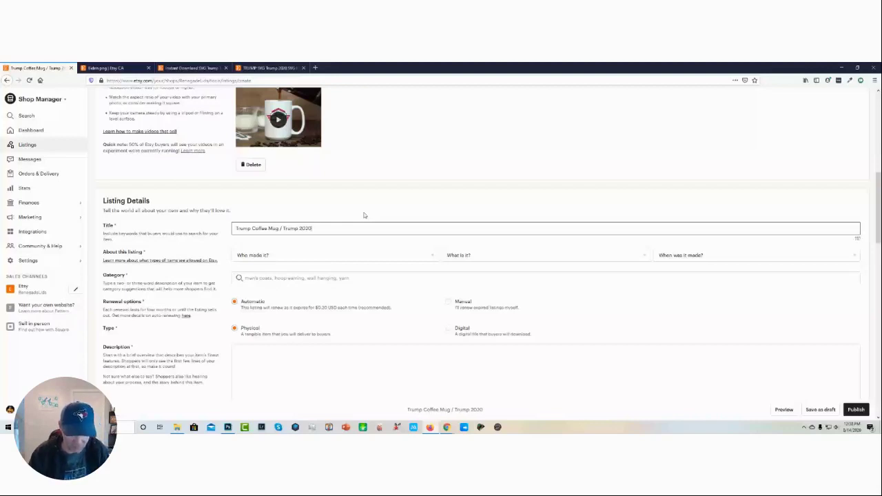
{"action": "type", "text": " /"}
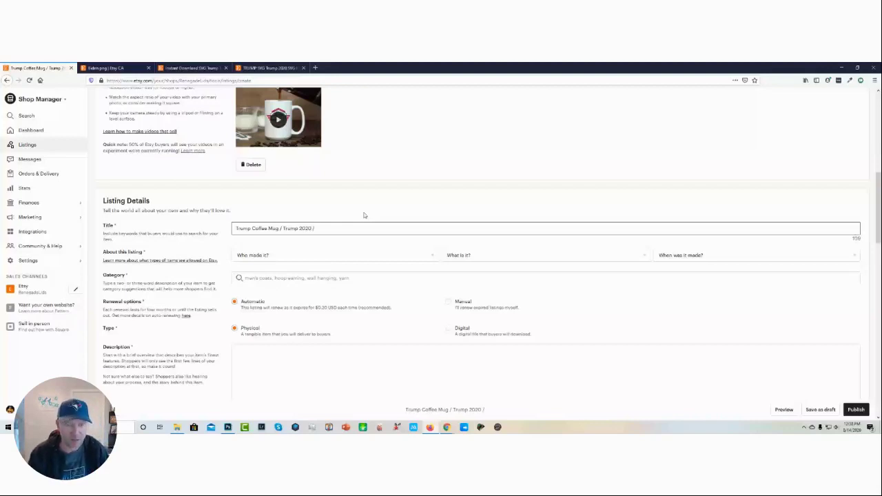
{"action": "type", "text": " Tr"}
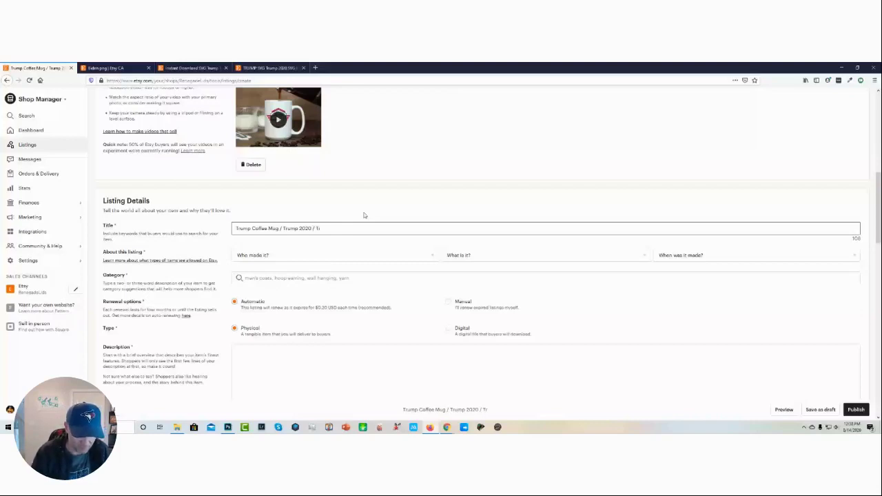
{"action": "type", "text": "ump"}
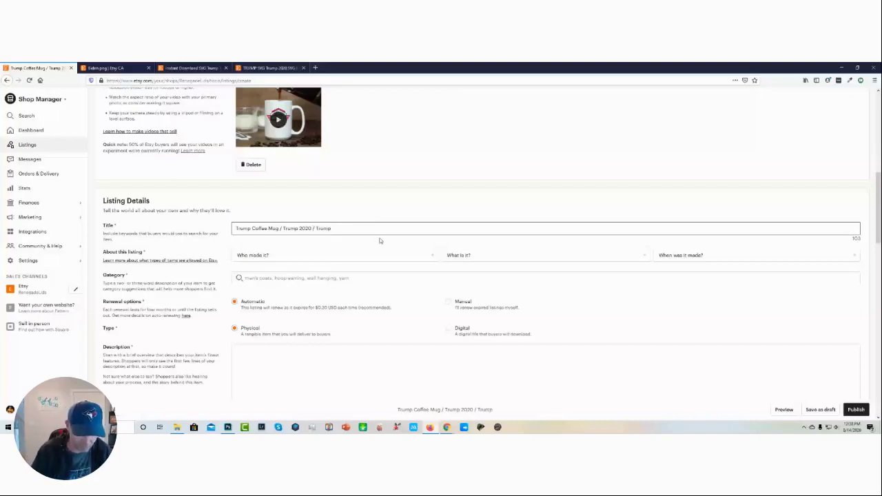
{"action": "type", "text": " Coffee"}
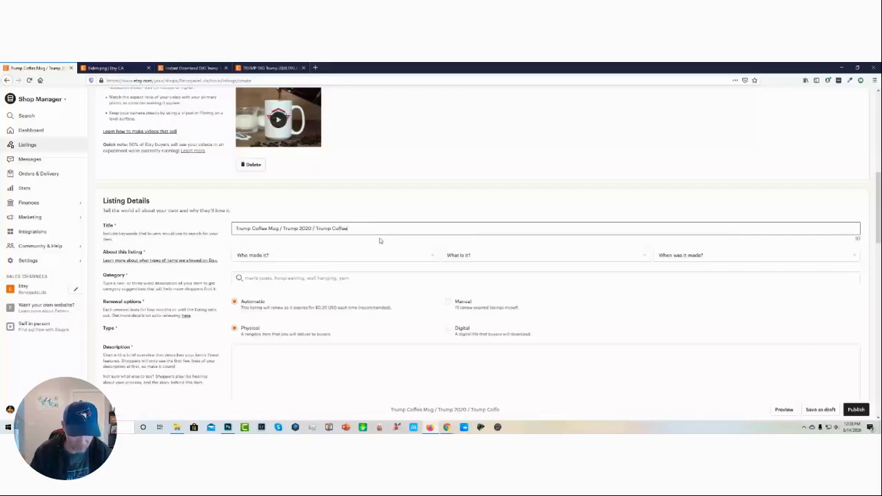
{"action": "type", "text": " Cup"}
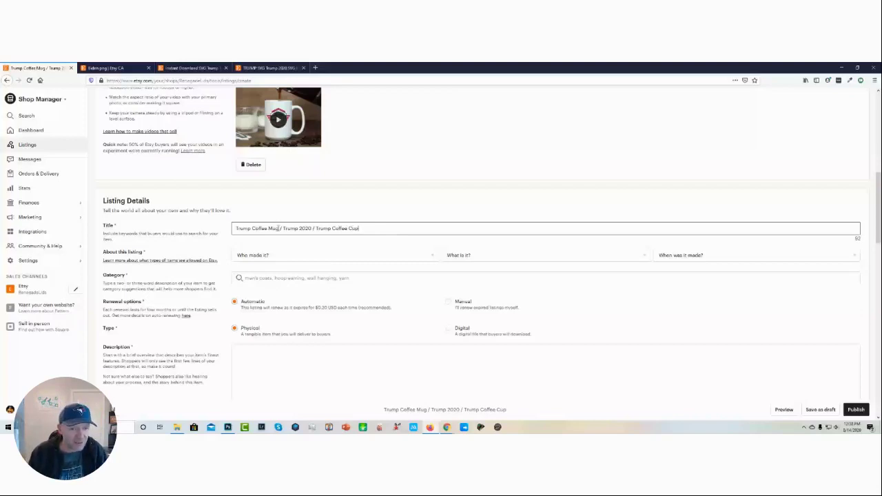
Extend the end of the listing title with the keywords "Trump Snowflake / Trump /".
{"action": "left_click_drag", "start_coordinate": [278, 228], "coordinate": [236, 228]}
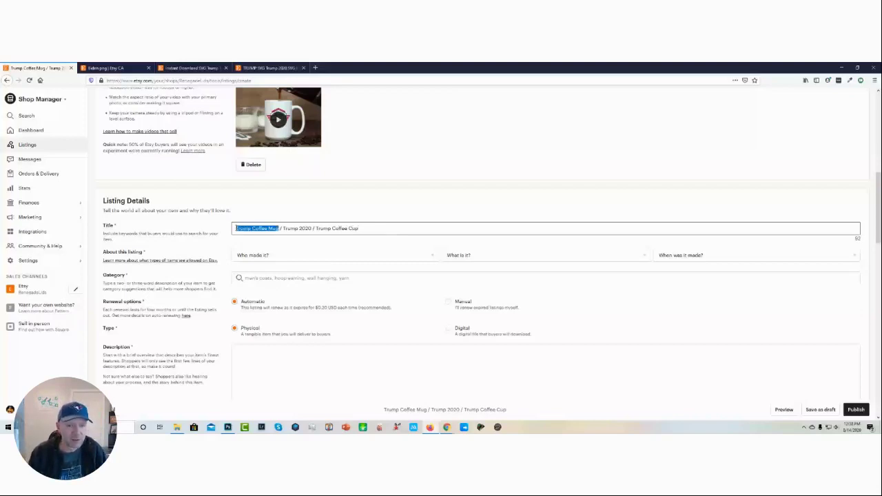
{"action": "left_click", "coordinate": [390, 231]}
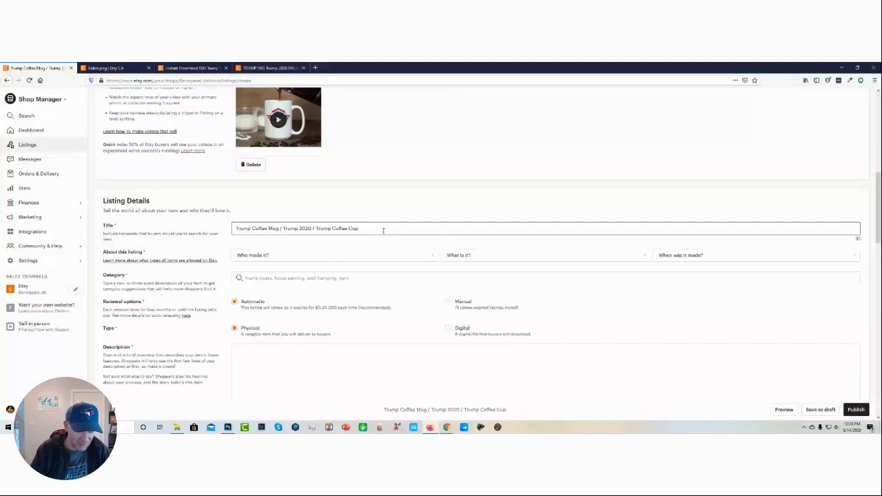
{"action": "type", "text": "Trump"}
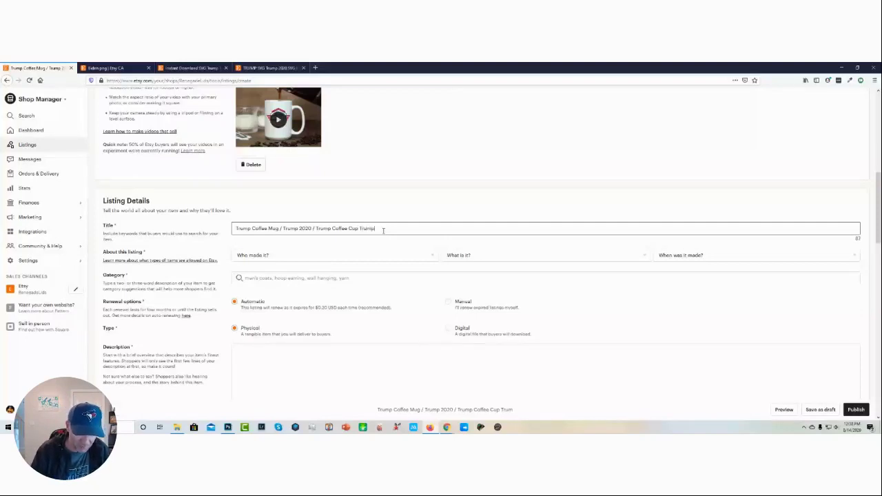
{"action": "type", "text": " Snow"}
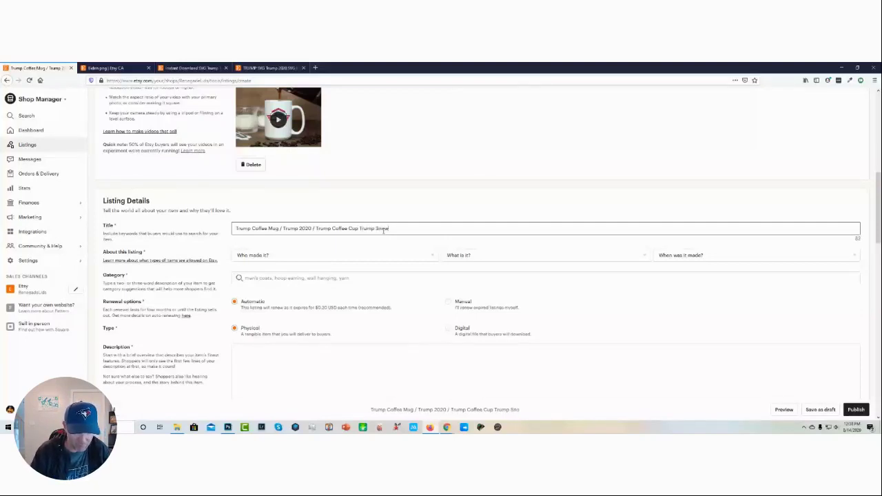
{"action": "type", "text": "flake"}
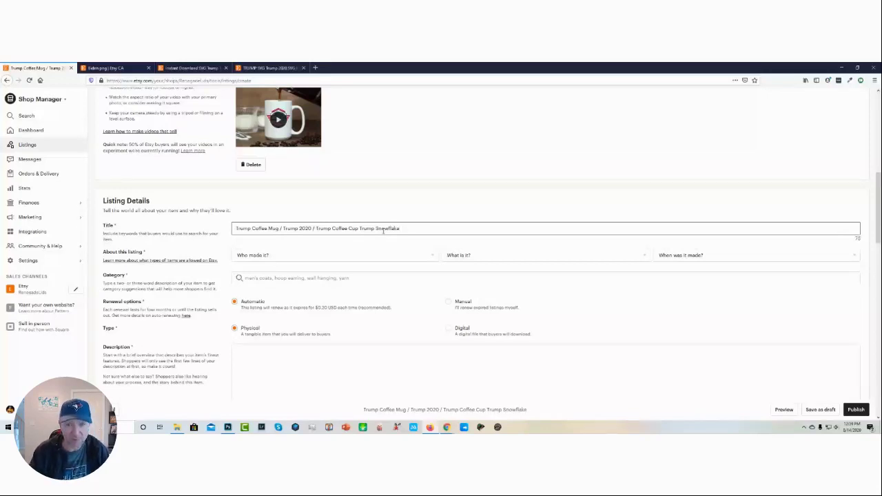
{"action": "type", "text": " /"}
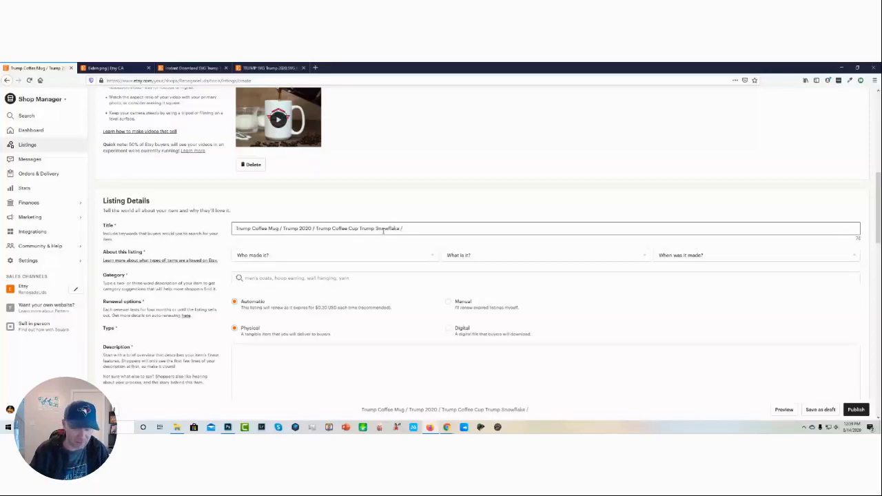
{"action": "type", "text": " Trump"}
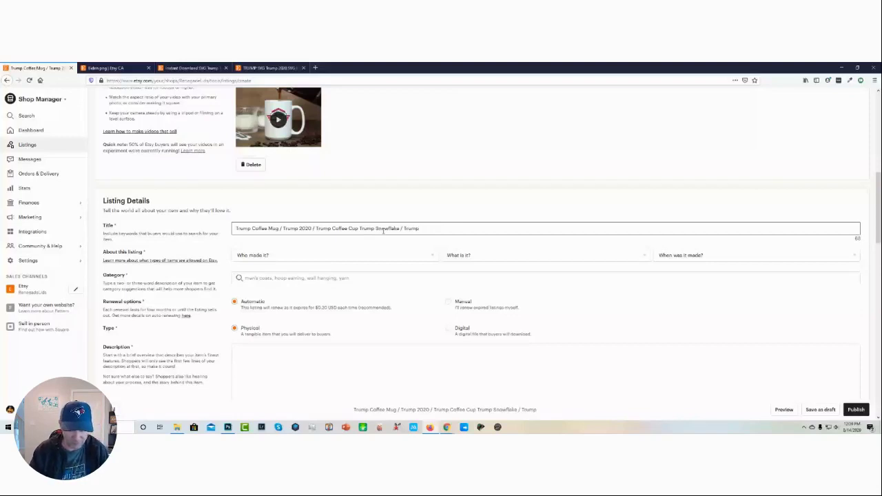
{"action": "type", "text": "/ "}
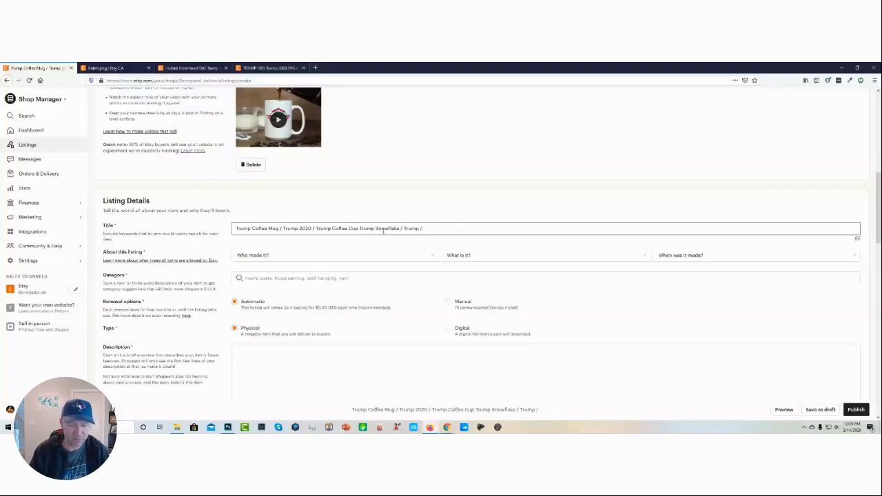
{"action": "type", "text": "Trump"}
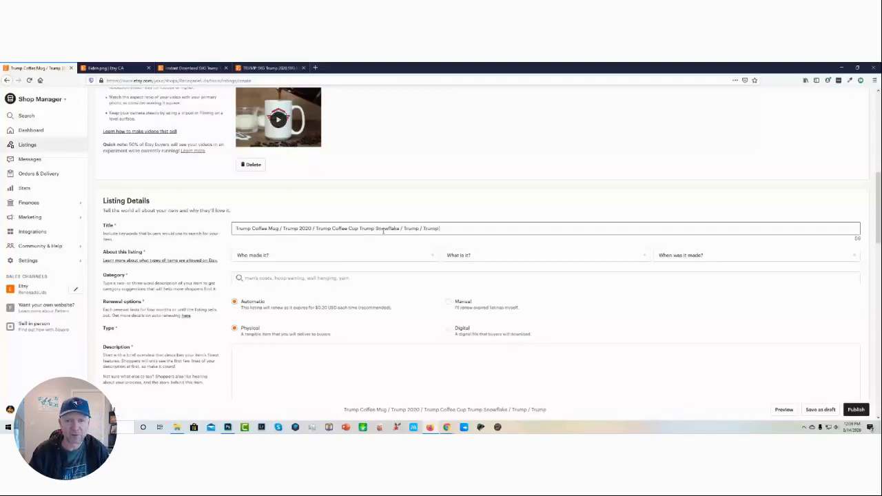
{"action": "key", "text": "BackSpace"}
{"action": "key", "text": "BackSpace"}
{"action": "key", "text": "BackSpace"}
{"action": "key", "text": "BackSpace"}
{"action": "key", "text": "BackSpace"}
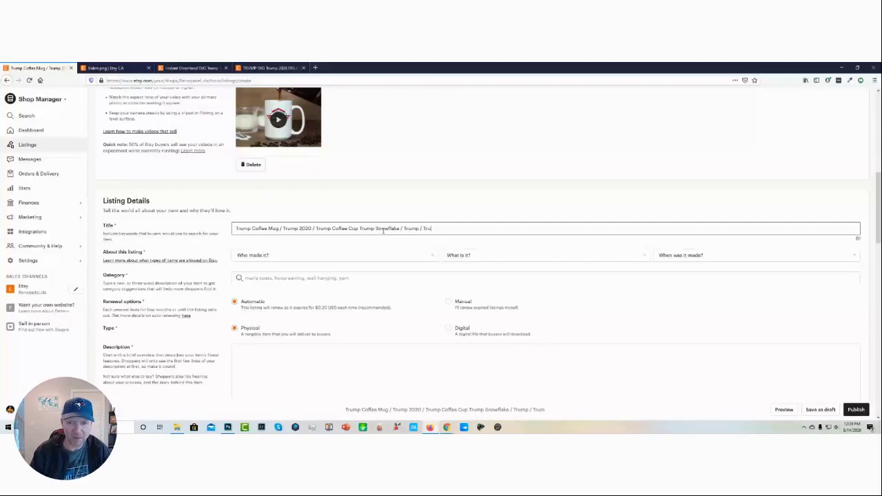
Add "President Trump / Trump Gift" after the last slash in the listing title.
{"action": "type", "text": "P"}
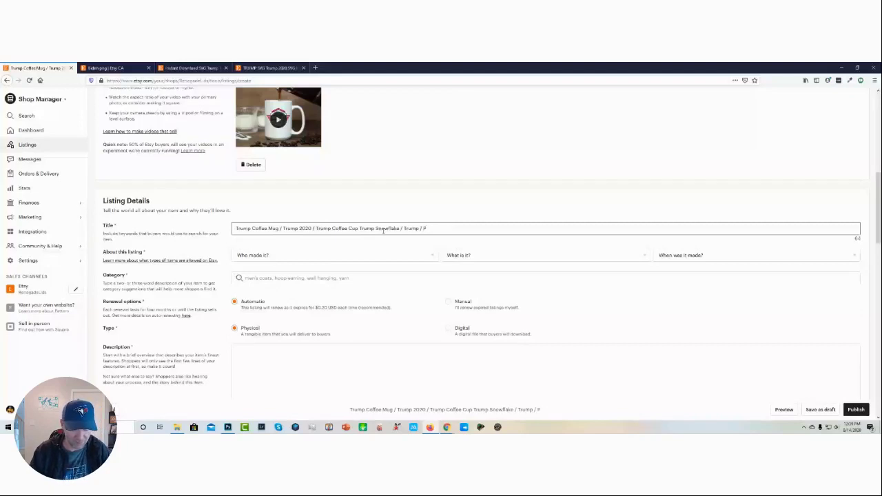
{"action": "type", "text": "resident Tr"}
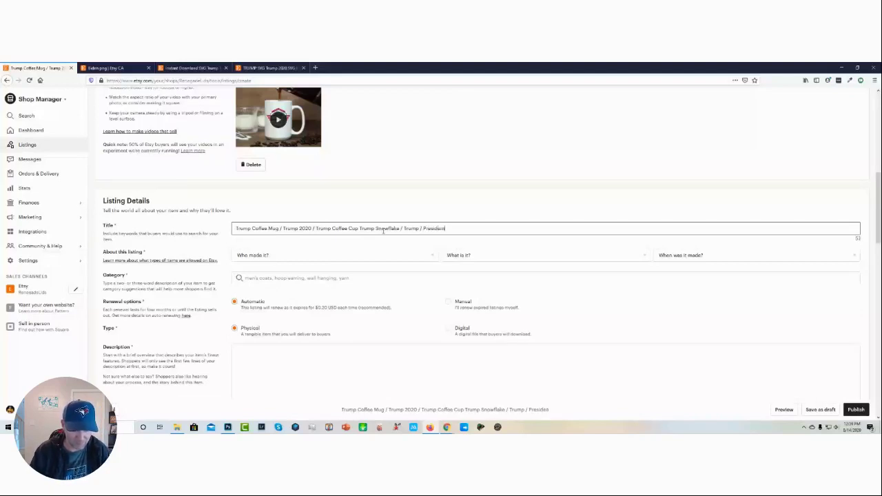
{"action": "type", "text": "ump"}
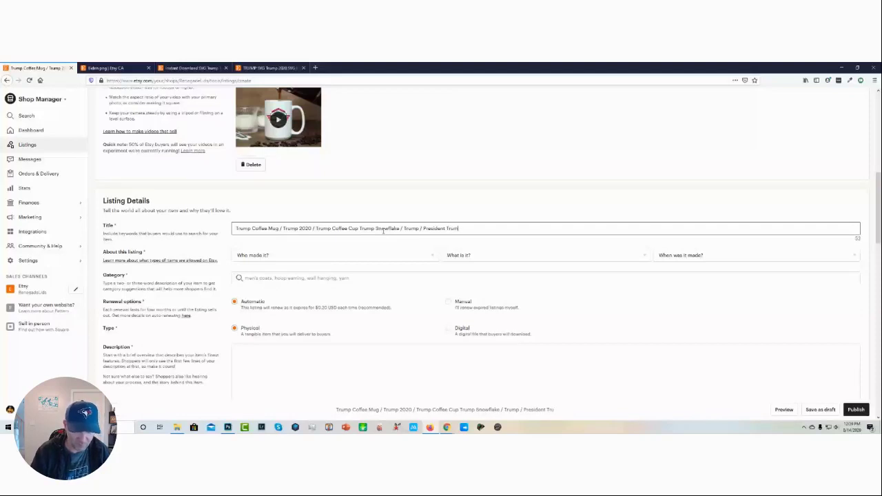
{"action": "type", "text": " /"}
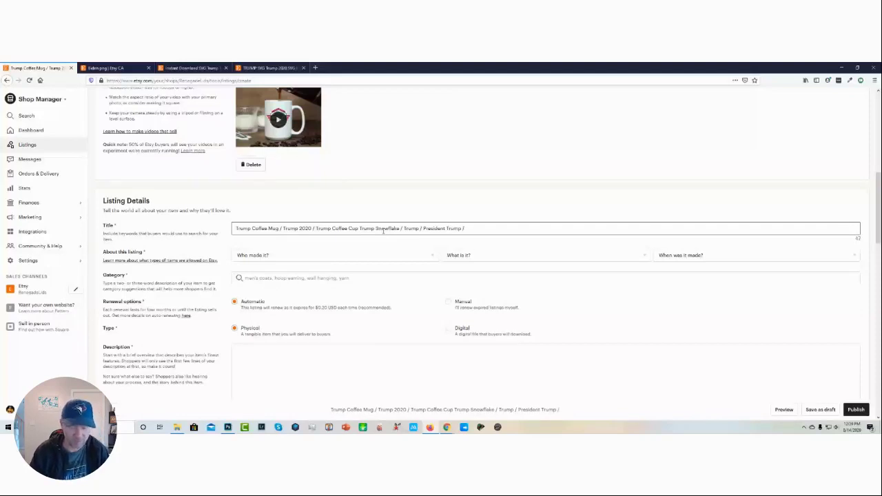
{"action": "type", "text": " Trump"}
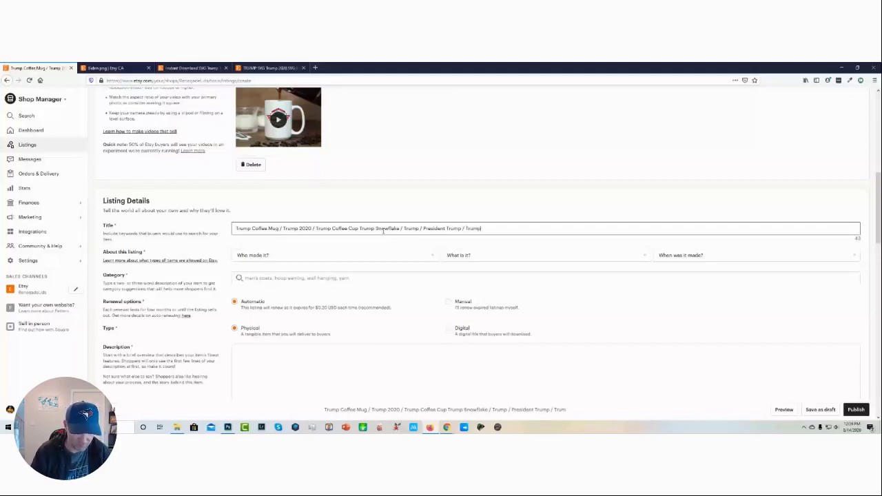
{"action": "type", "text": " Gift"}
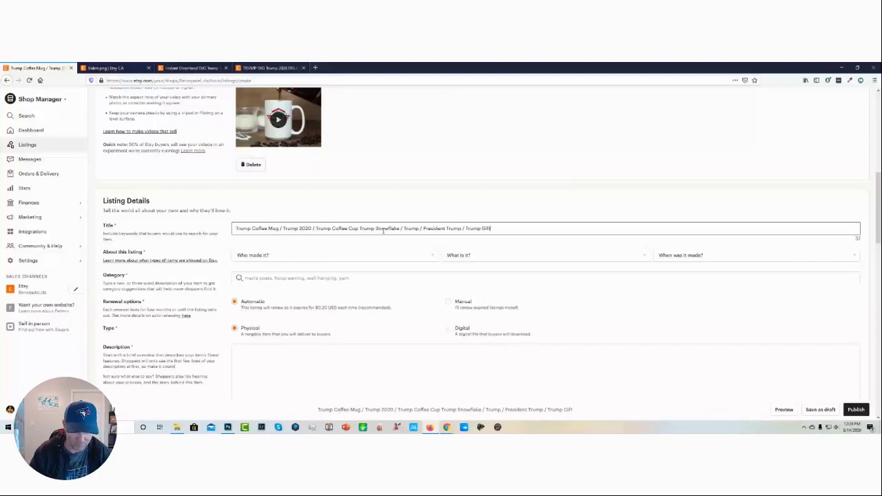
Extend the end of the listing title with "/ Trump Christmas Gift".
{"action": "type", "text": "s /"}
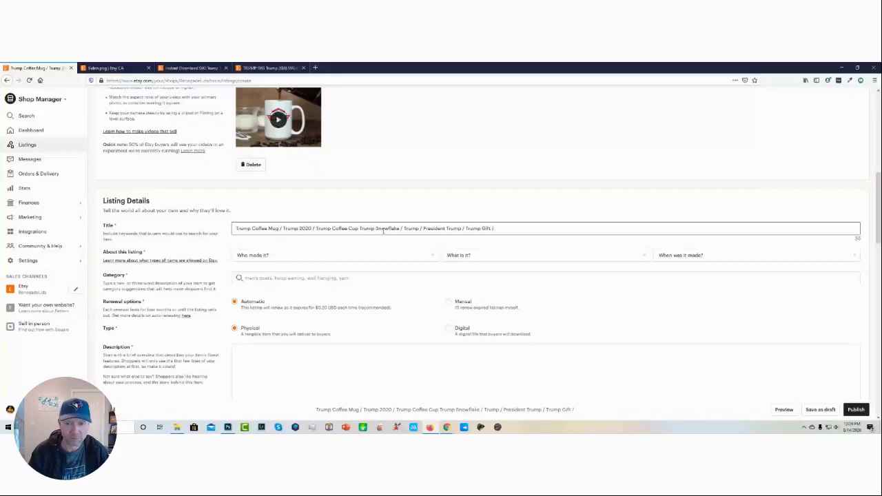
{"action": "type", "text": " Tr"}
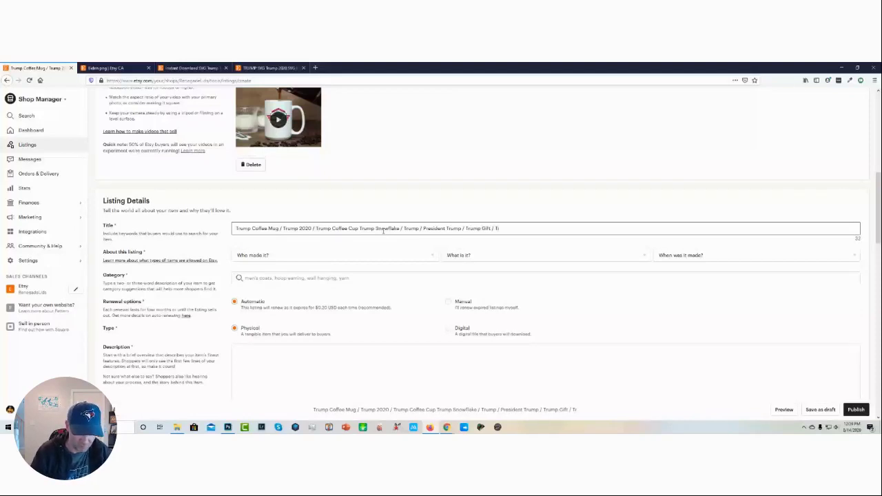
{"action": "type", "text": "ump Chi"}
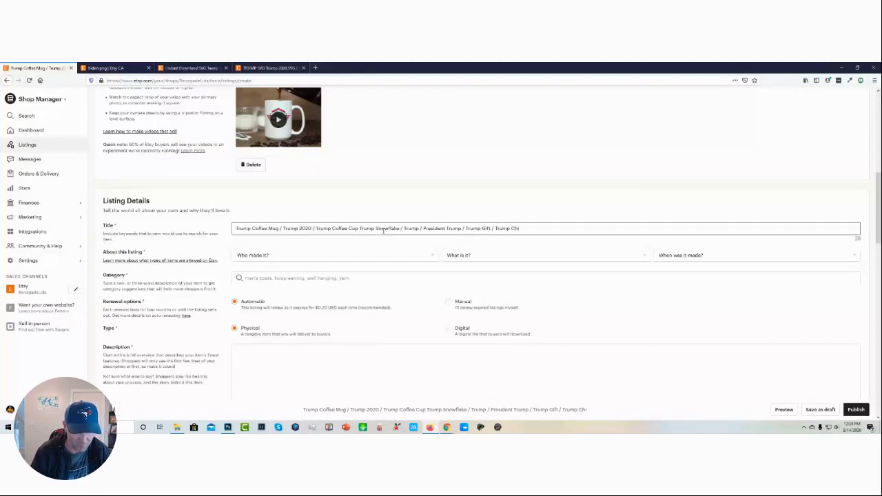
{"action": "type", "text": "ristmas"}
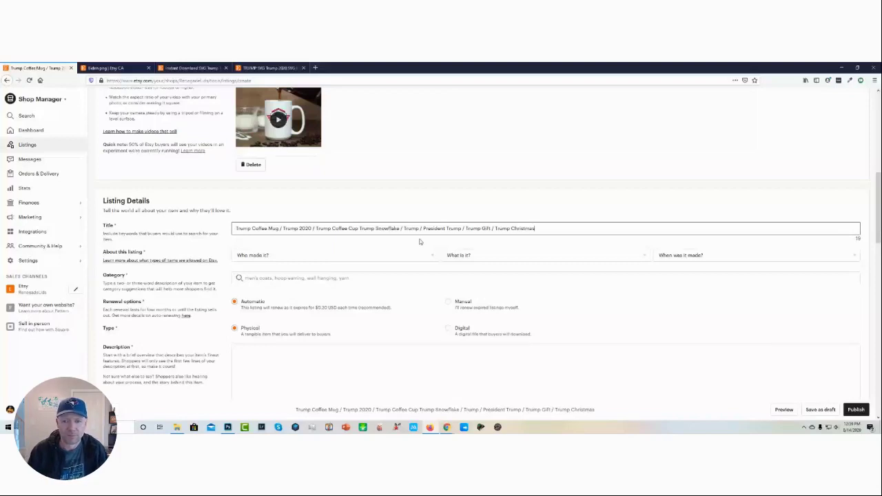
{"action": "type", "text": " Gift"}
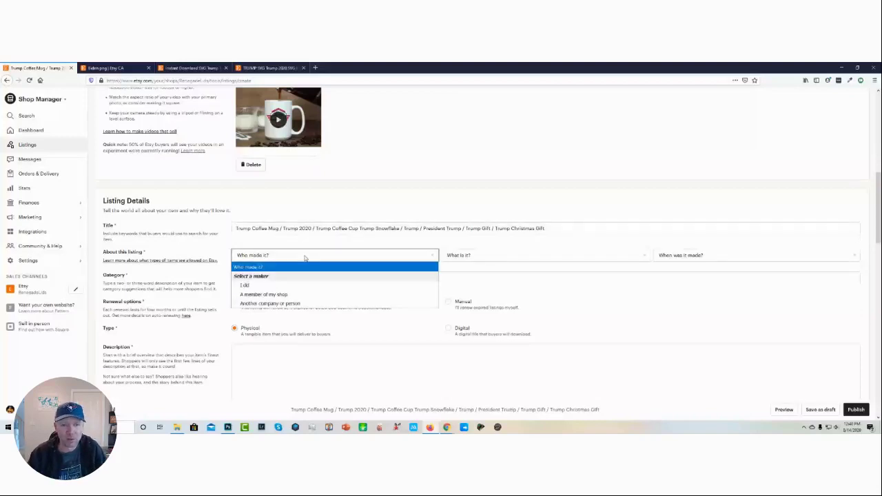
Describe the listing as made by "I did", a finished product, and made to order.
{"action": "left_click", "coordinate": [306, 259]}
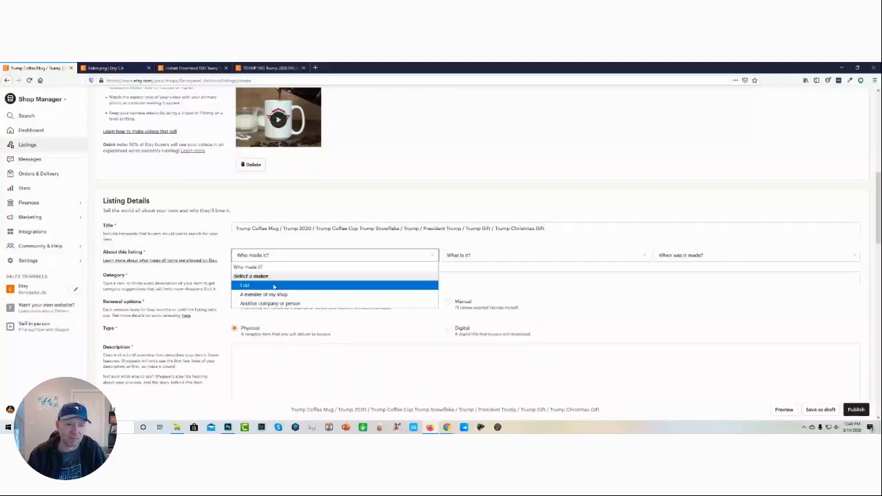
{"action": "left_click", "coordinate": [274, 285]}
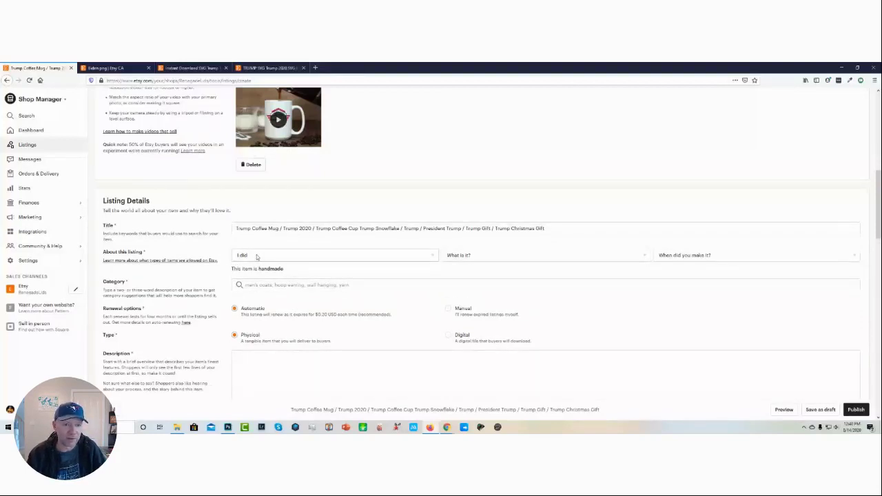
{"action": "left_click", "coordinate": [477, 255]}
{"action": "left_click", "coordinate": [472, 286]}
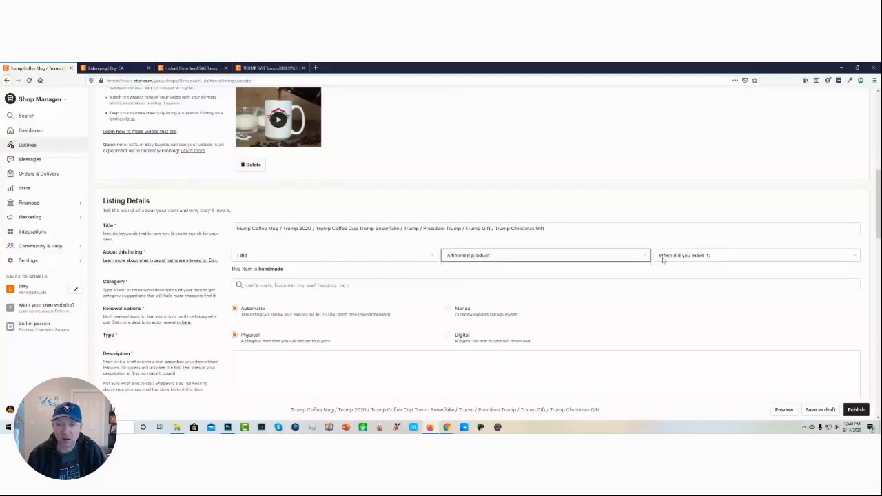
{"action": "left_click", "coordinate": [677, 256]}
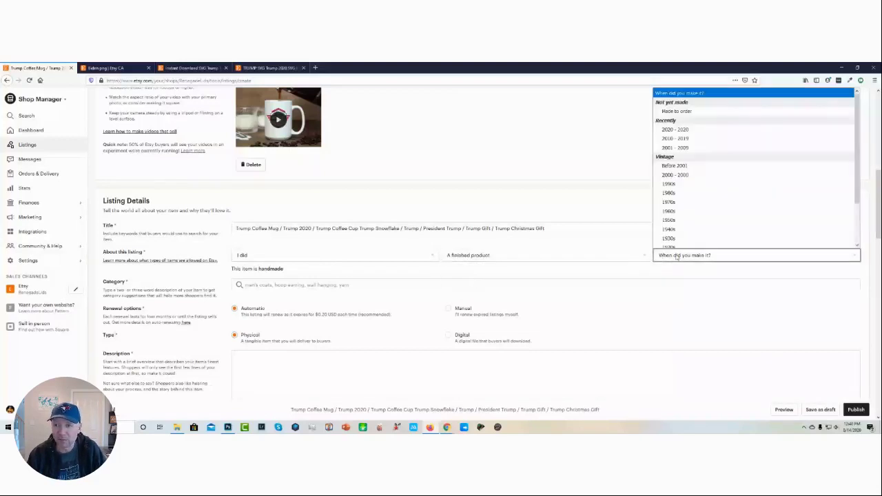
{"action": "left_click", "coordinate": [684, 109]}
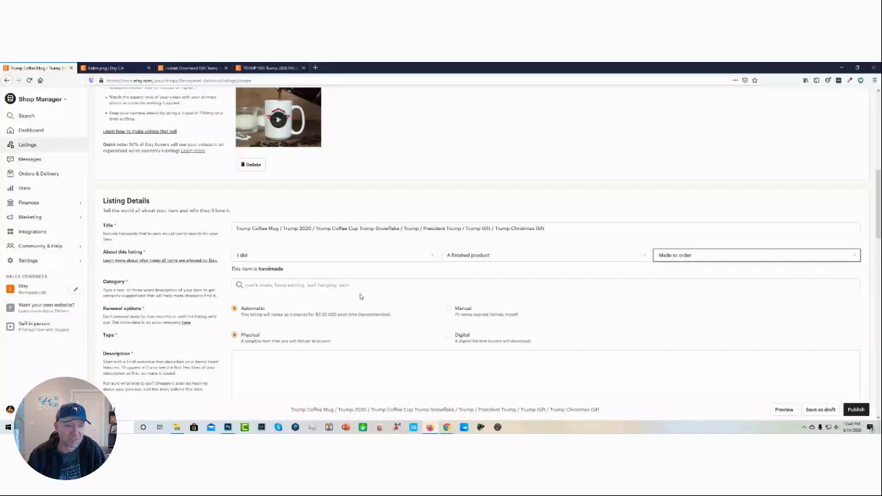
Search the listing categories for "coffee mug" and choose the Mugs category under Drinkware.
{"action": "left_click", "coordinate": [275, 285]}
{"action": "left_click", "coordinate": [276, 285]}
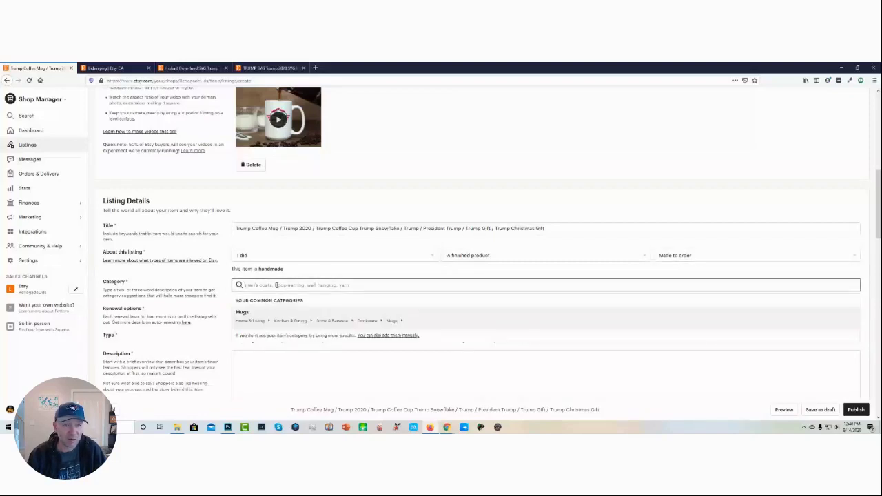
{"action": "type", "text": "m"}
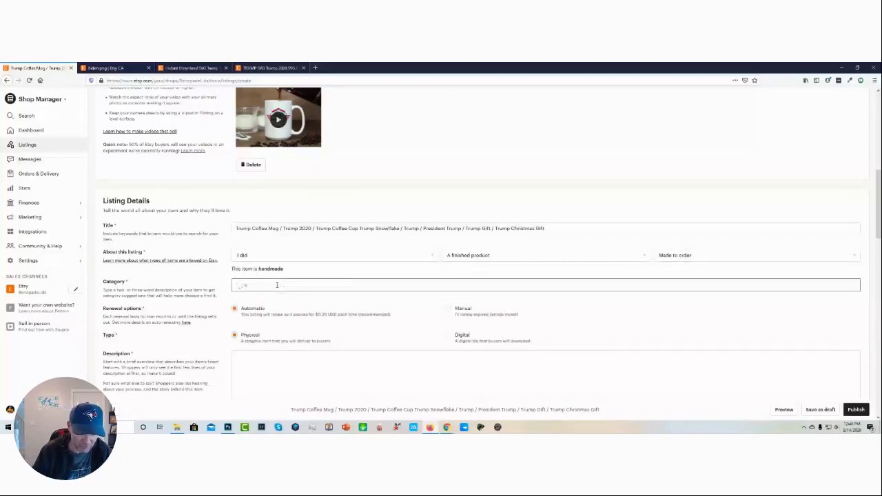
{"action": "type", "text": "offee mug"}
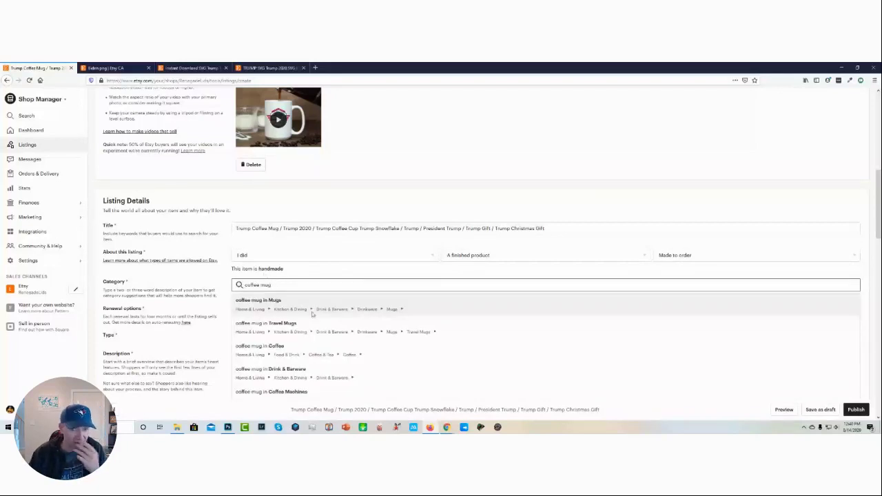
{"action": "left_click", "coordinate": [418, 308]}
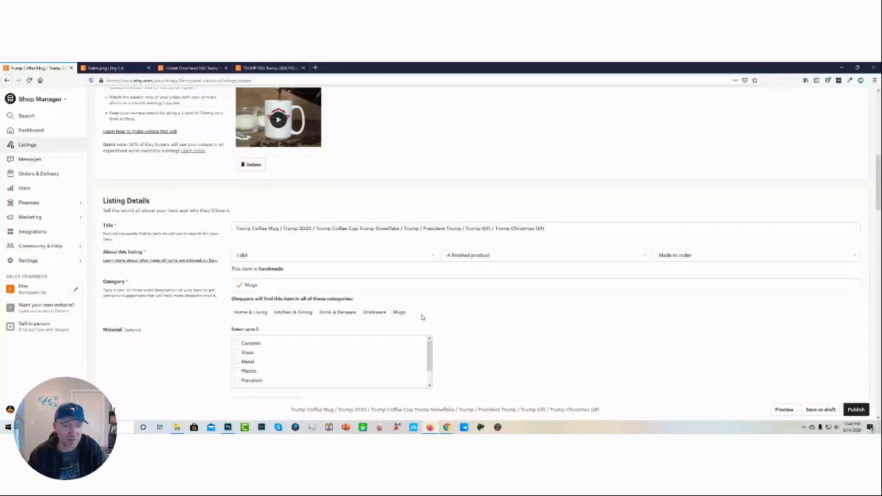
Select Ceramic as the mug's material and Politics & elections as its graphic.
{"action": "left_click", "coordinate": [236, 343]}
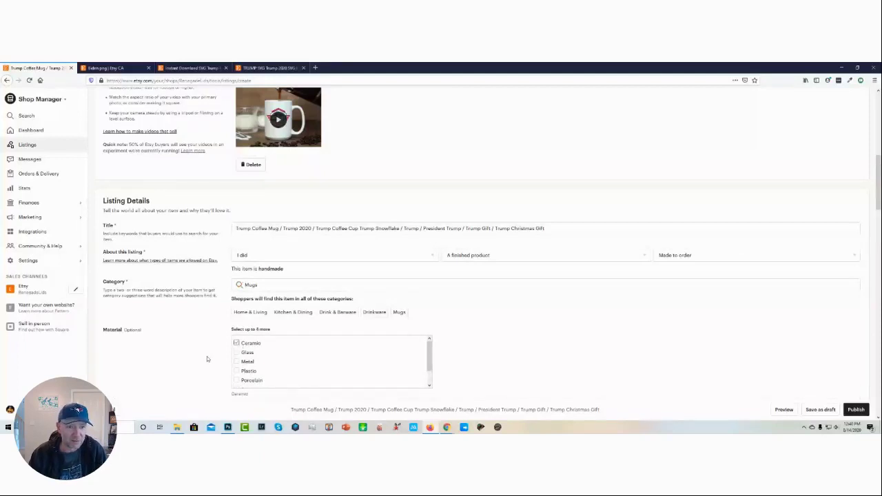
{"action": "scroll", "coordinate": [207, 359], "scroll_direction": "down", "scroll_amount": 3}
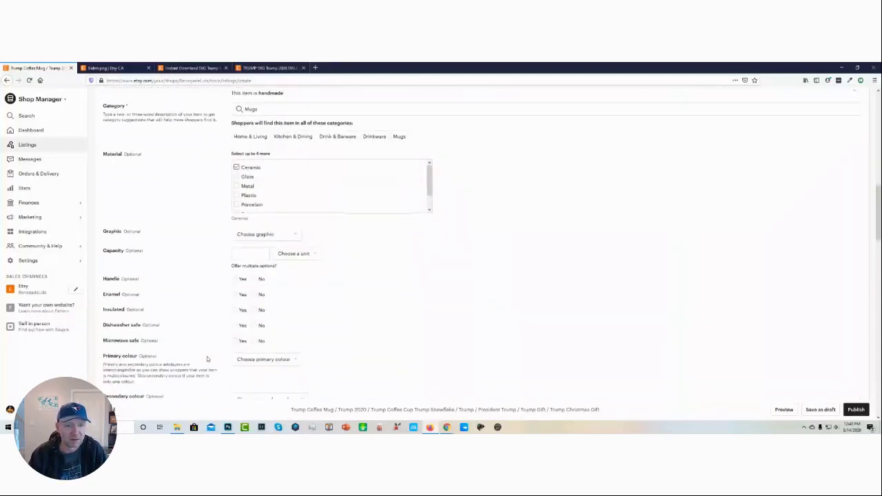
{"action": "left_click", "coordinate": [294, 235]}
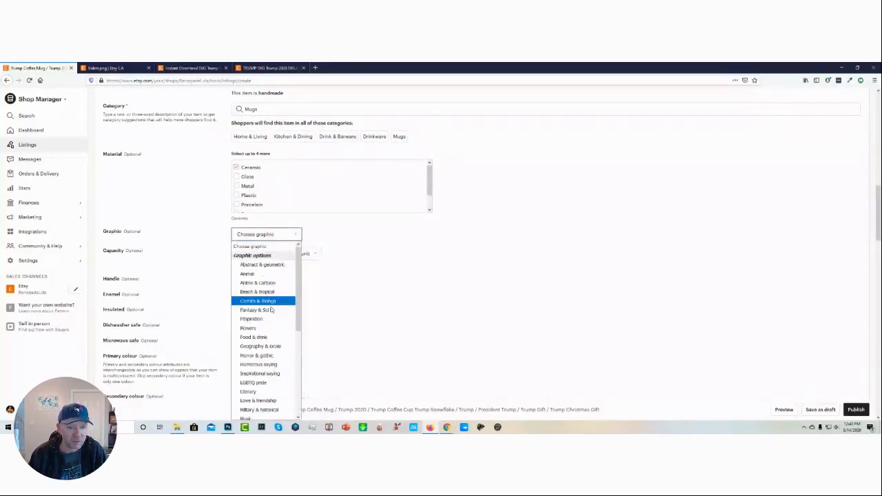
{"action": "scroll", "coordinate": [268, 338], "scroll_direction": "down", "scroll_amount": 1}
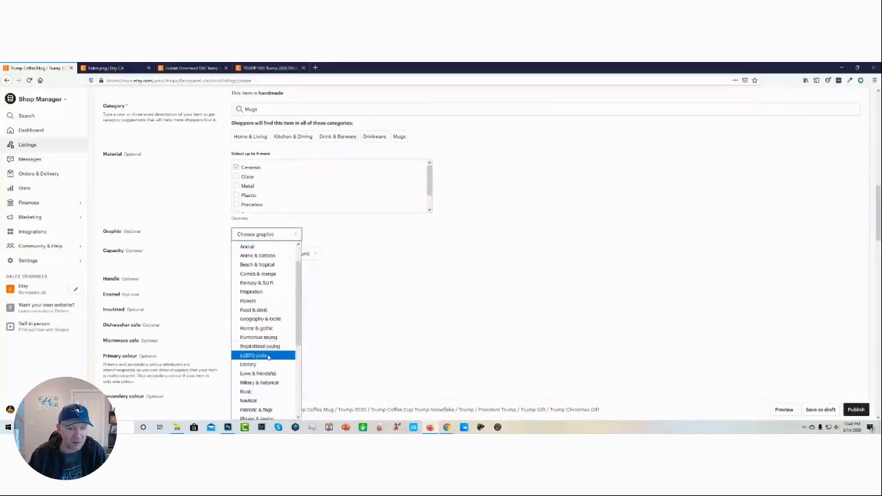
{"action": "scroll", "coordinate": [267, 356], "scroll_direction": "down", "scroll_amount": 1}
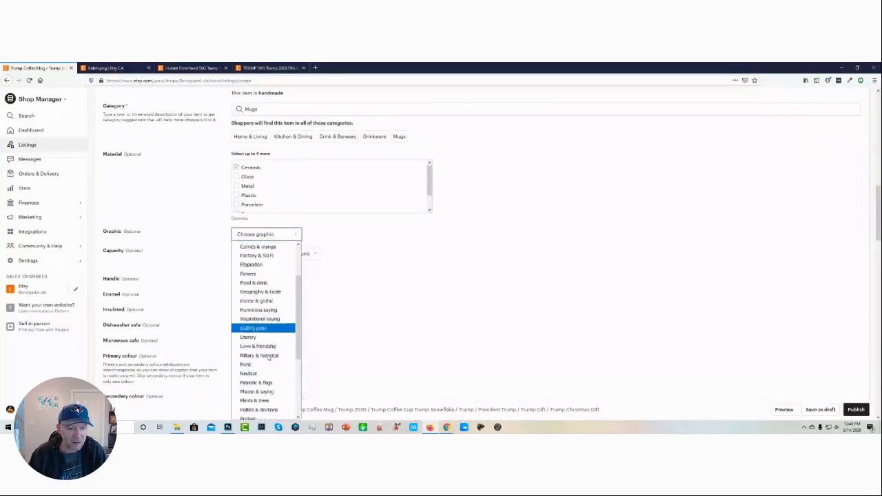
{"action": "left_click", "coordinate": [261, 410]}
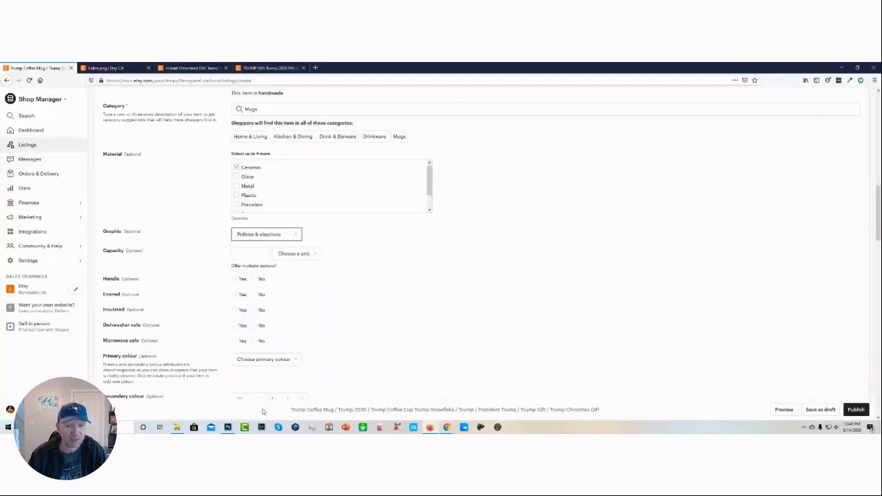
Set the mug's capacity to 15 fluid ounces.
{"action": "left_click", "coordinate": [245, 255]}
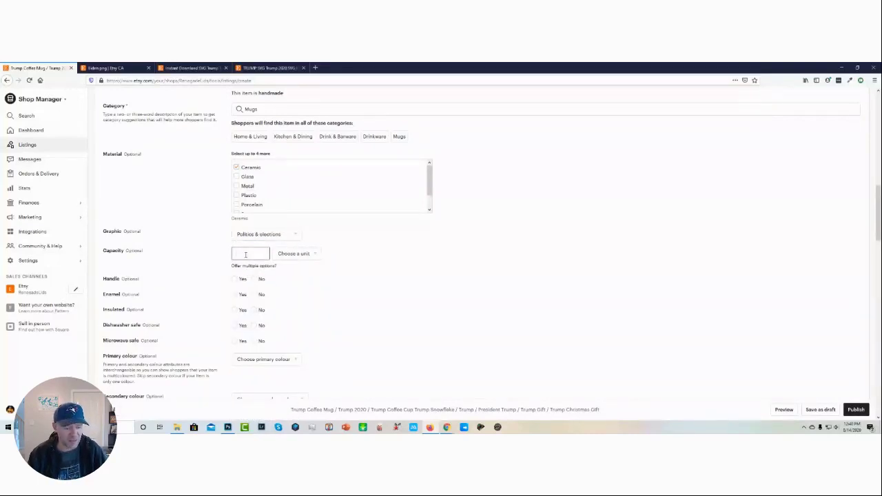
{"action": "type", "text": "15"}
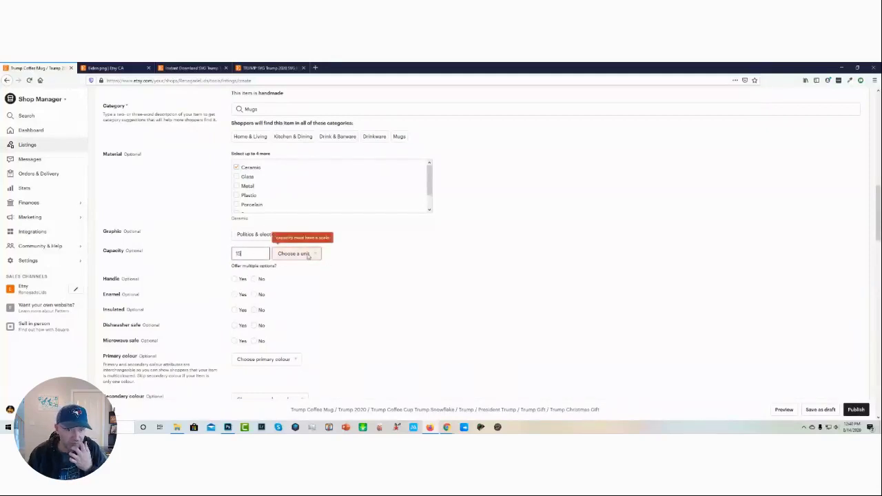
{"action": "left_click", "coordinate": [293, 255]}
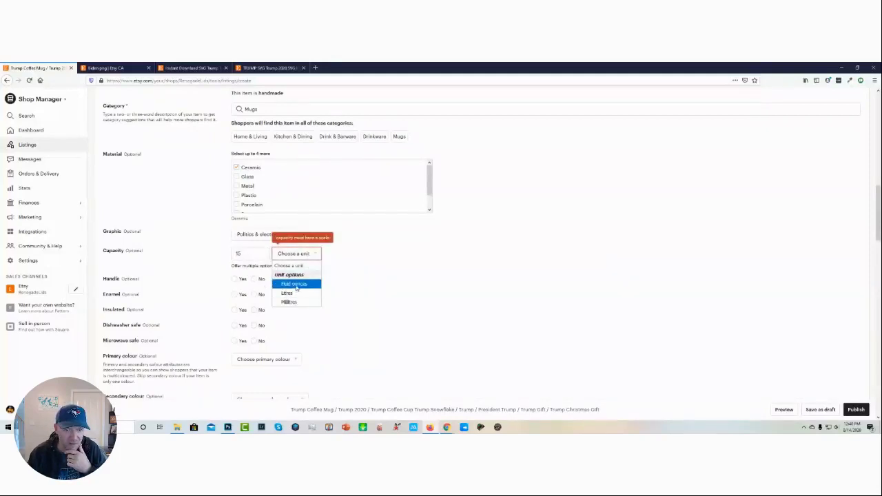
{"action": "left_click", "coordinate": [295, 284]}
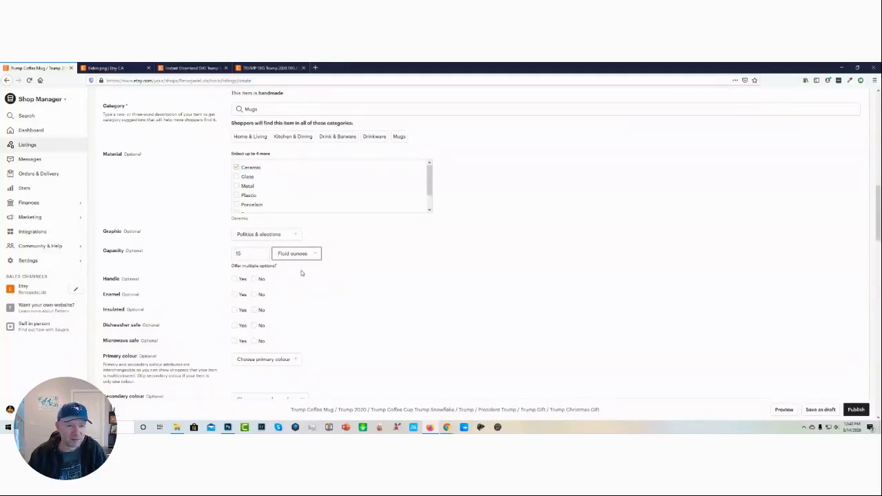
Mark the mug as having a handle, not enamel, not insulated, dishwasher safe and microwave safe.
{"action": "left_click", "coordinate": [236, 279]}
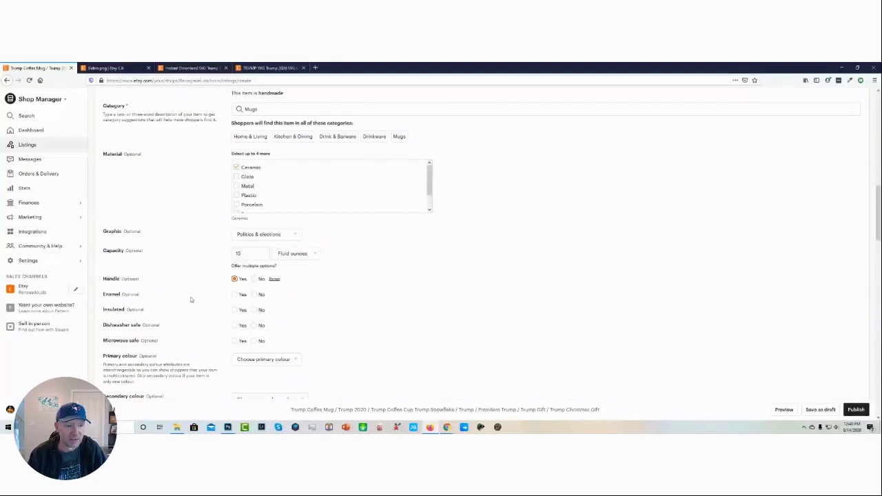
{"action": "left_click", "coordinate": [255, 295]}
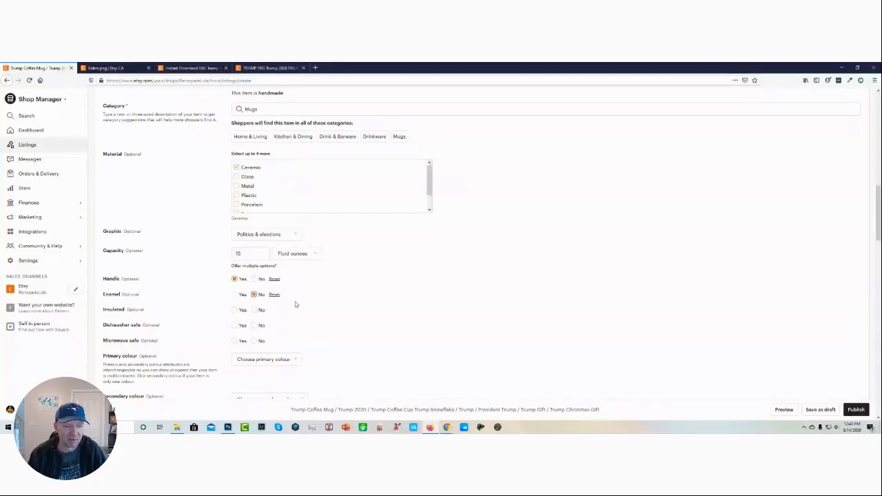
{"action": "left_click", "coordinate": [254, 310]}
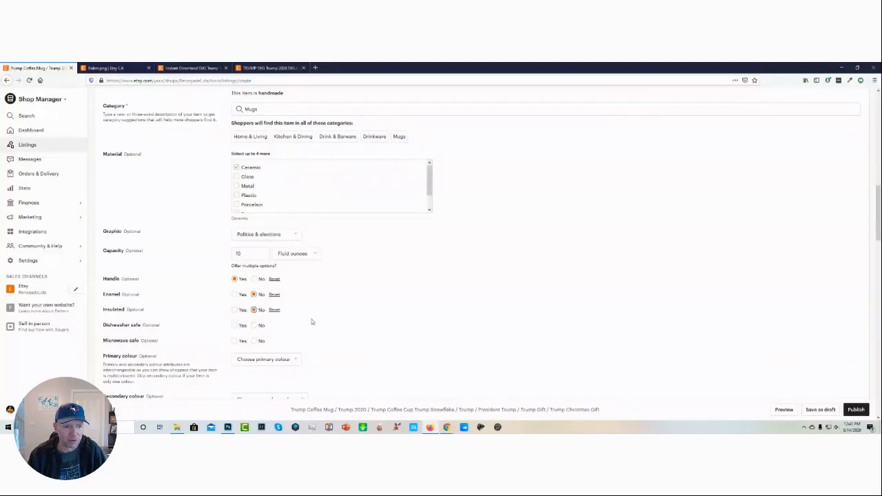
{"action": "left_click", "coordinate": [235, 326]}
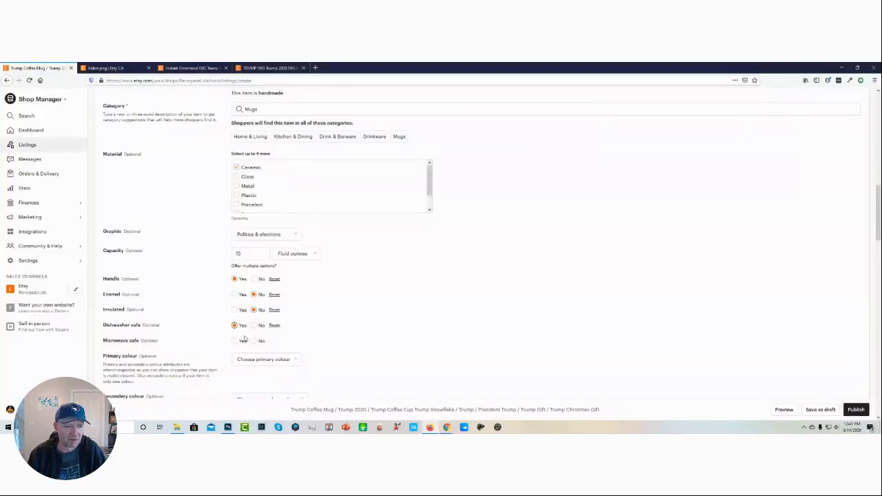
{"action": "left_click", "coordinate": [235, 342]}
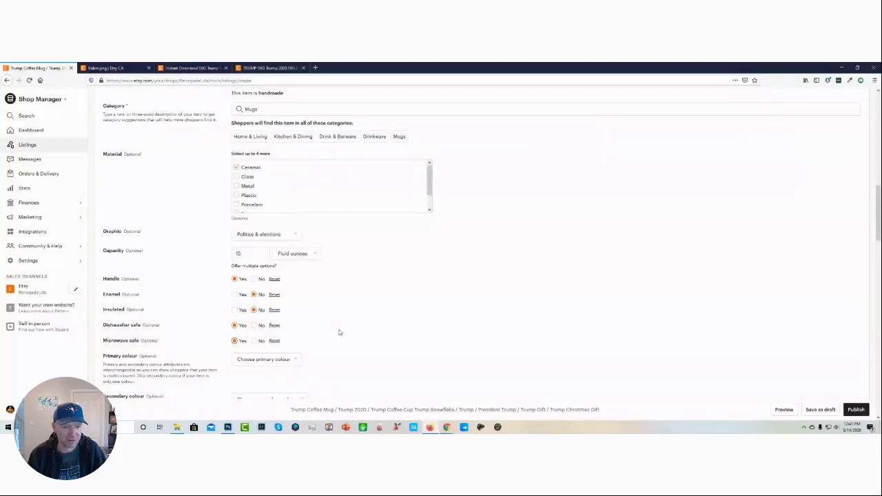
Set the mug's primary colour to White.
{"action": "scroll", "coordinate": [339, 332], "scroll_direction": "down", "scroll_amount": 1}
{"action": "scroll", "coordinate": [339, 332], "scroll_direction": "down", "scroll_amount": 4}
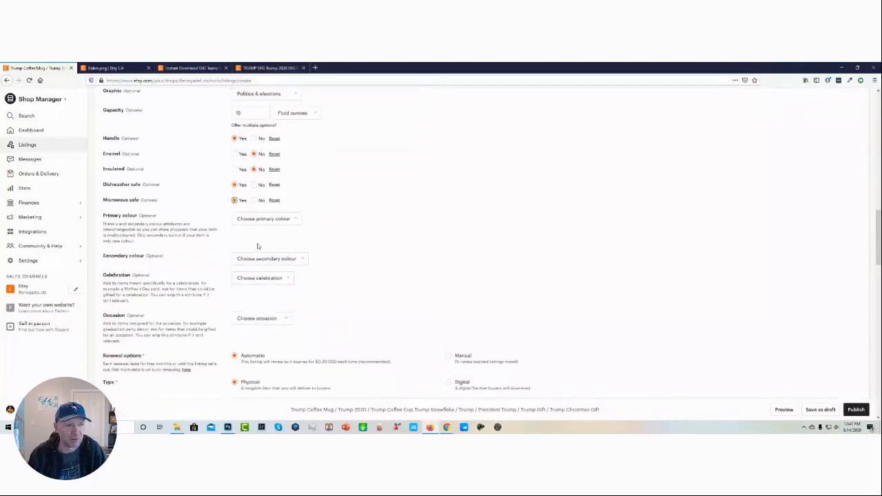
{"action": "left_click", "coordinate": [266, 220]}
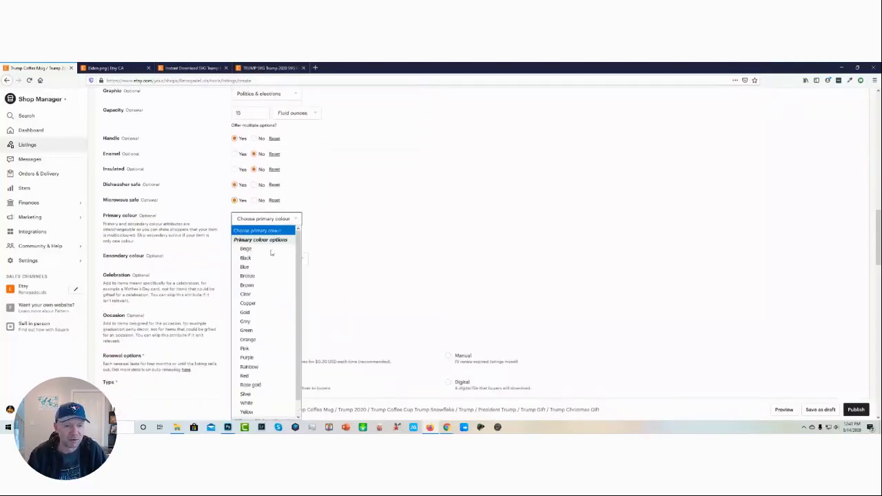
{"action": "left_click", "coordinate": [253, 403]}
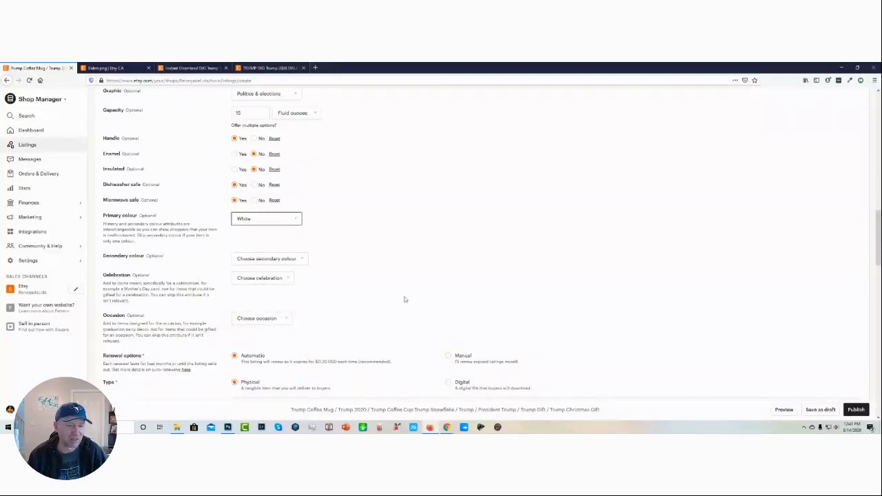
{"action": "scroll", "coordinate": [405, 298], "scroll_direction": "down", "scroll_amount": 3}
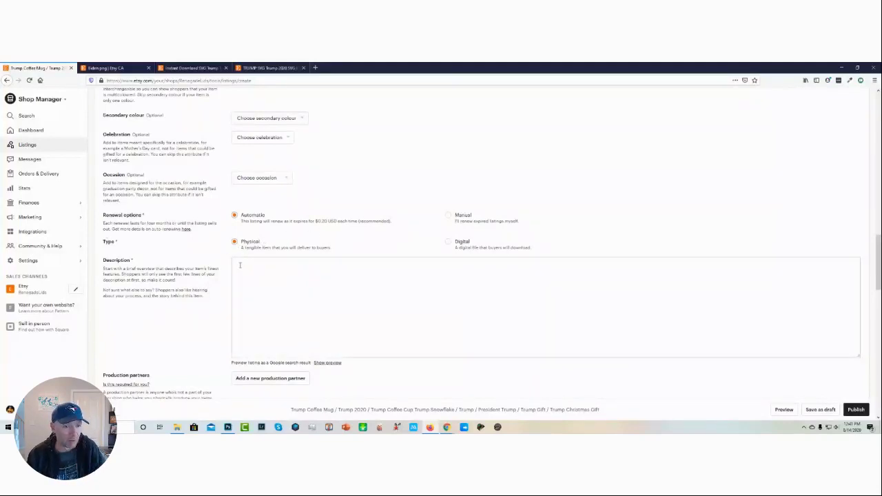
{"action": "scroll", "coordinate": [305, 248], "scroll_direction": "up", "scroll_amount": 2}
{"action": "scroll", "coordinate": [305, 248], "scroll_direction": "up", "scroll_amount": 15}
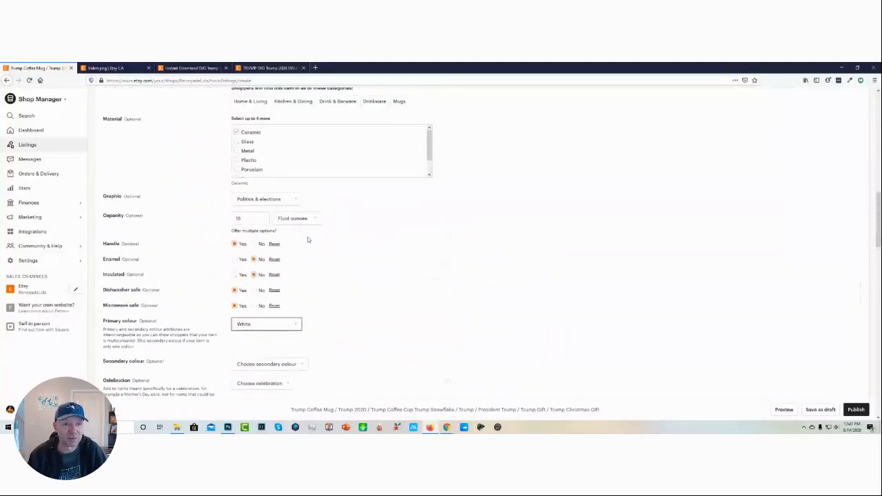
{"action": "scroll", "coordinate": [297, 211], "scroll_direction": "up", "scroll_amount": 8}
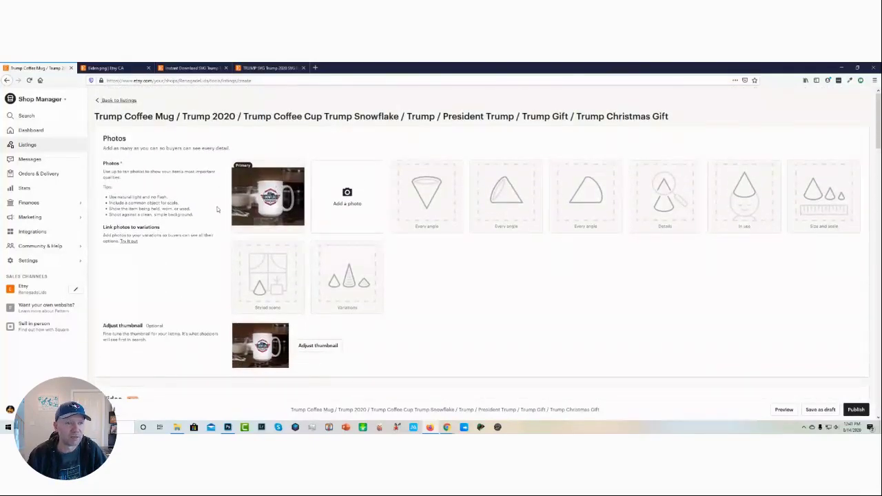
Copy the full listing title into the description as its opening line.
{"action": "scroll", "coordinate": [322, 303], "scroll_direction": "down", "scroll_amount": 5}
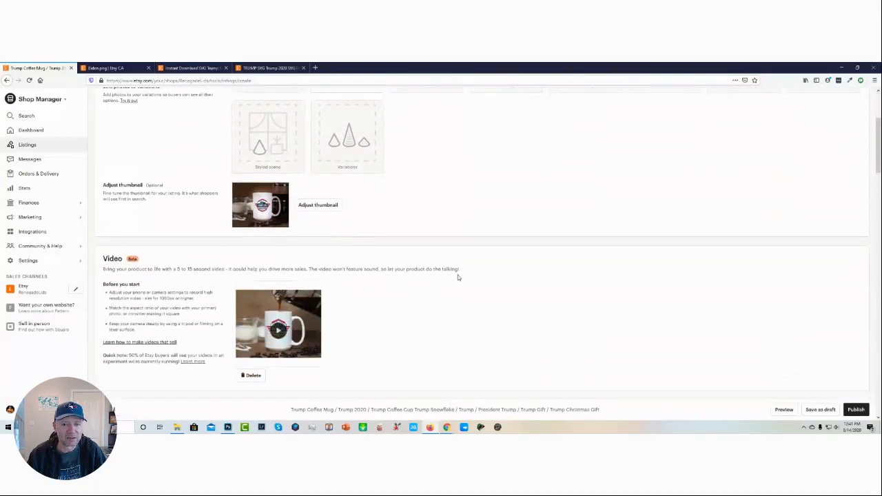
{"action": "scroll", "coordinate": [452, 294], "scroll_direction": "down", "scroll_amount": 5}
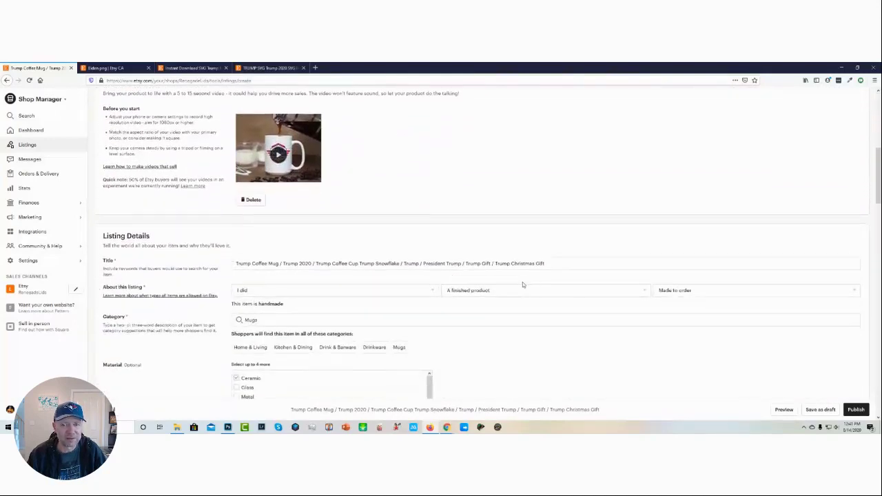
{"action": "left_click_drag", "start_coordinate": [550, 263], "coordinate": [233, 264]}
{"action": "key", "text": "ctrl+c"}
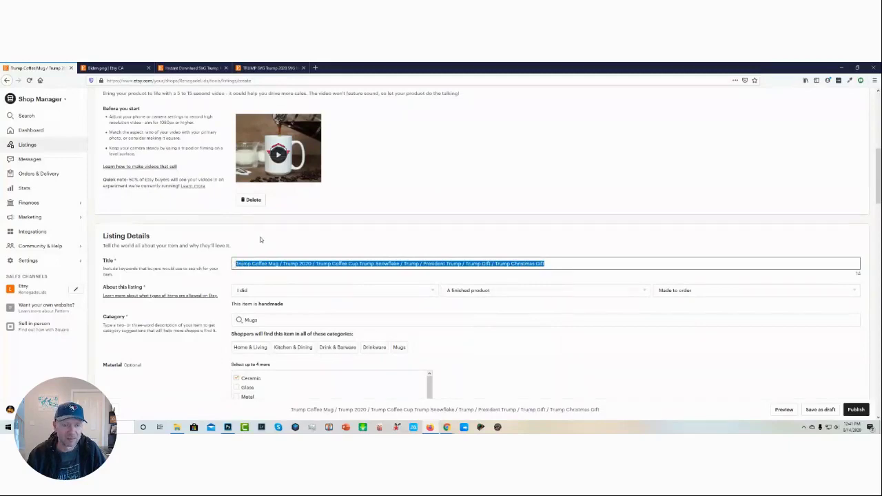
{"action": "scroll", "coordinate": [275, 311], "scroll_direction": "down", "scroll_amount": 14}
{"action": "left_click", "coordinate": [277, 314]}
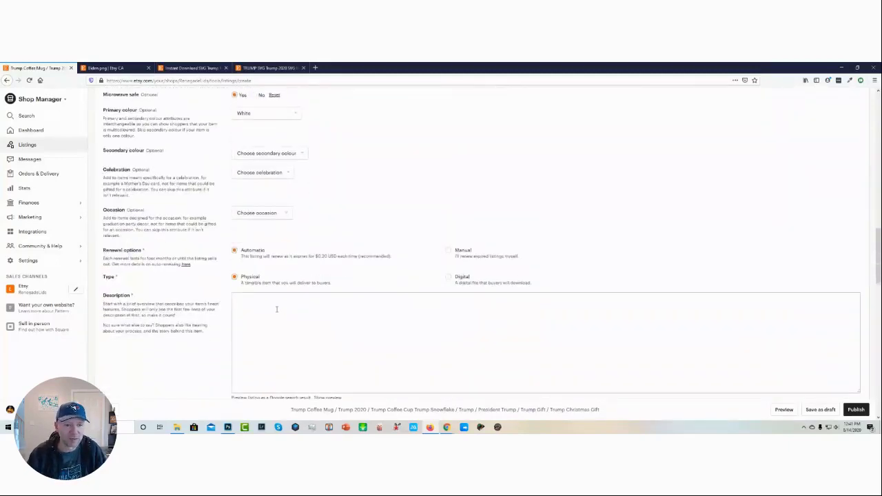
{"action": "key", "text": "ctrl+v"}
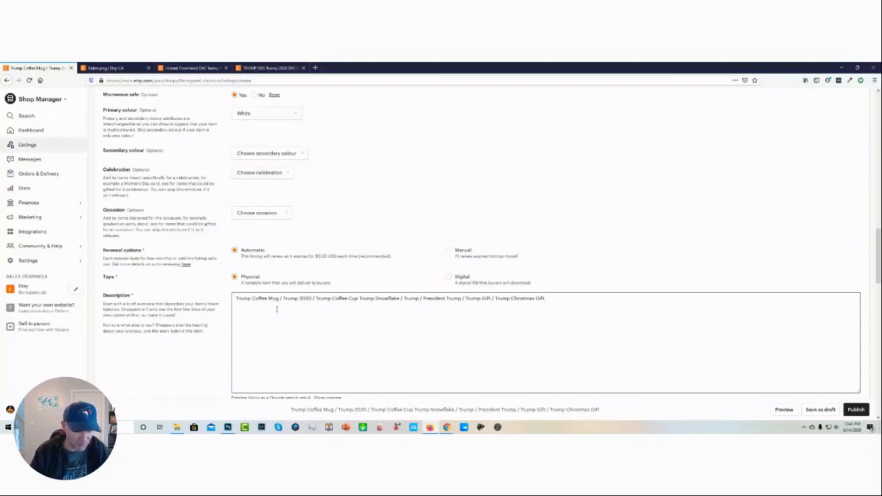
Add the dash-bulleted line "15 ounce white ceramic coffee mug" below the title text in the description.
{"action": "type", "text": "15 ou"}
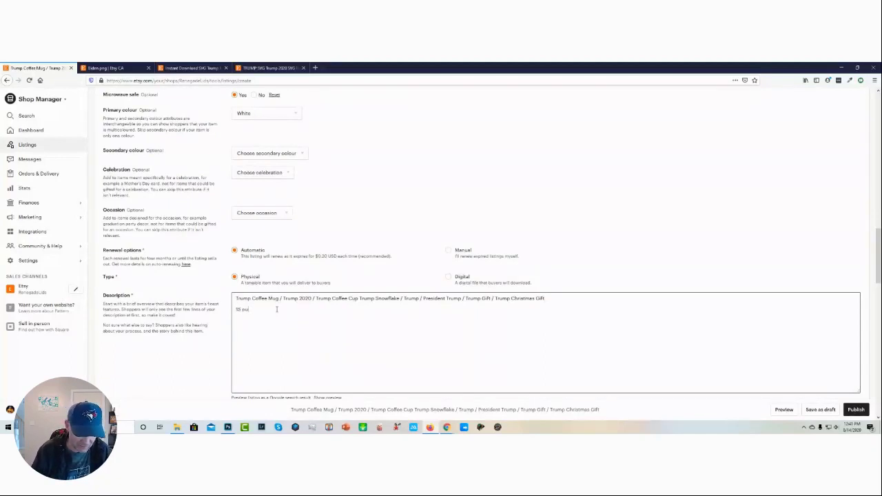
{"action": "type", "text": "nce whit"}
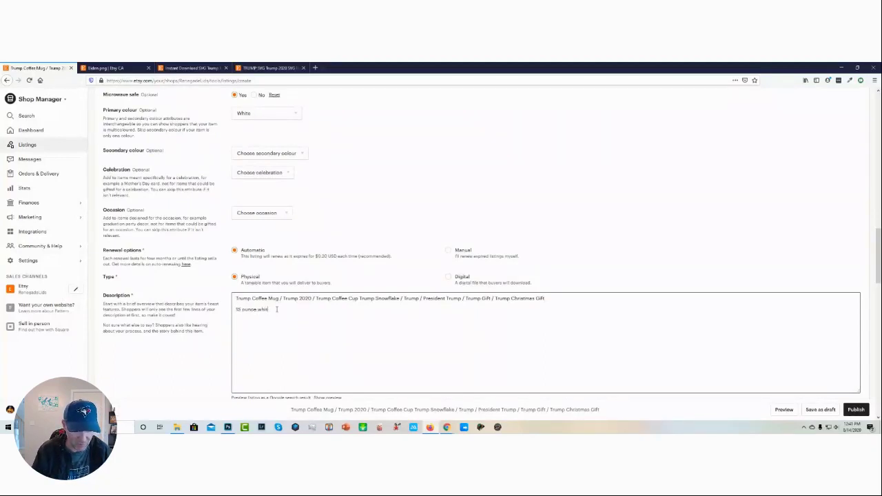
{"action": "type", "text": "e ceram"}
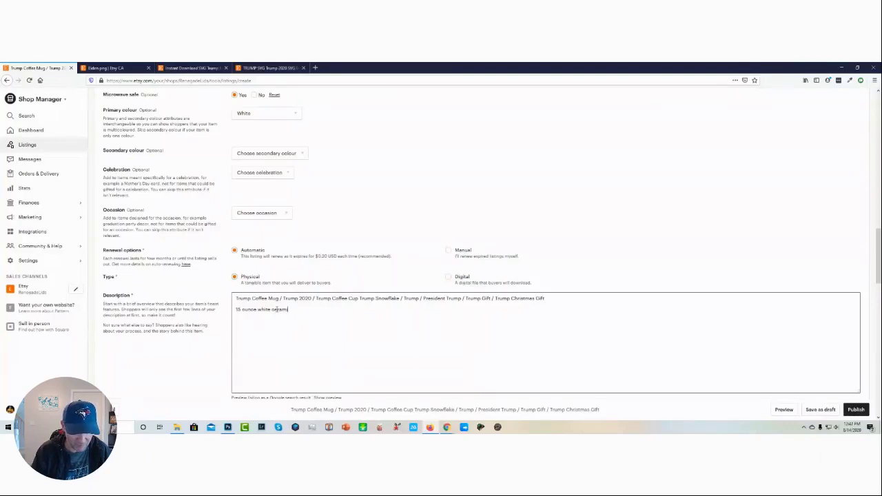
{"action": "type", "text": "ic coffee"}
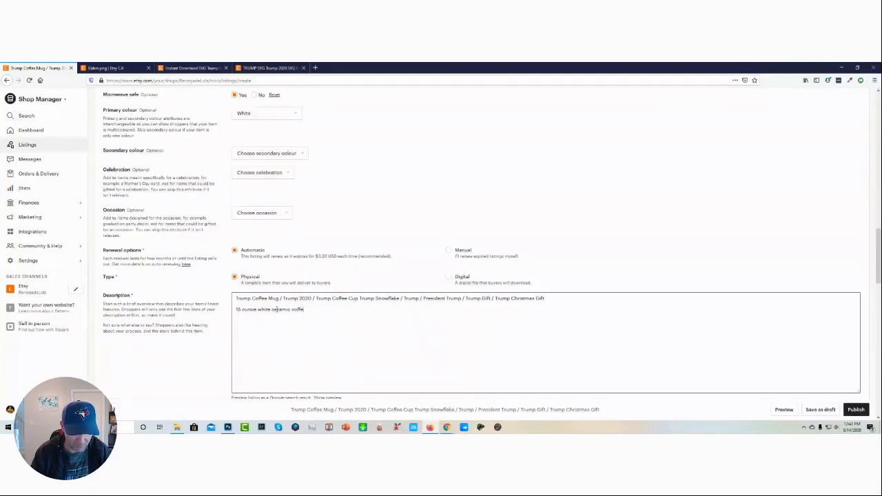
{"action": "type", "text": " mug"}
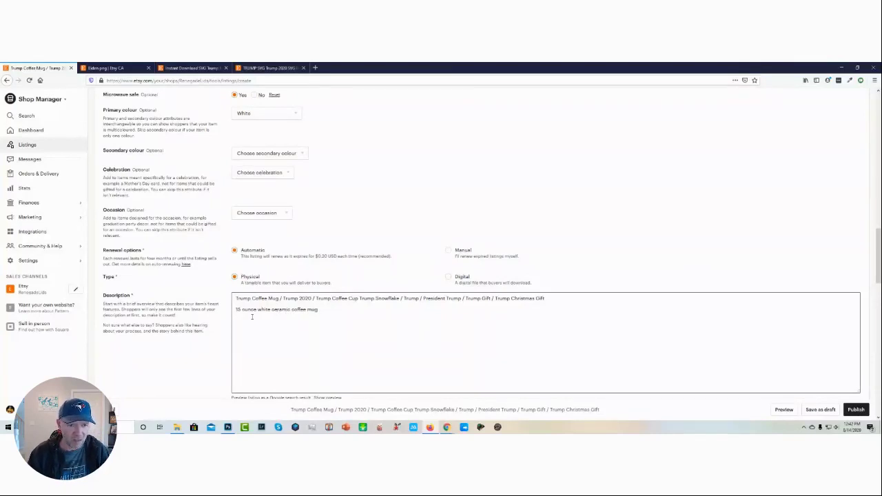
{"action": "left_click", "coordinate": [236, 310]}
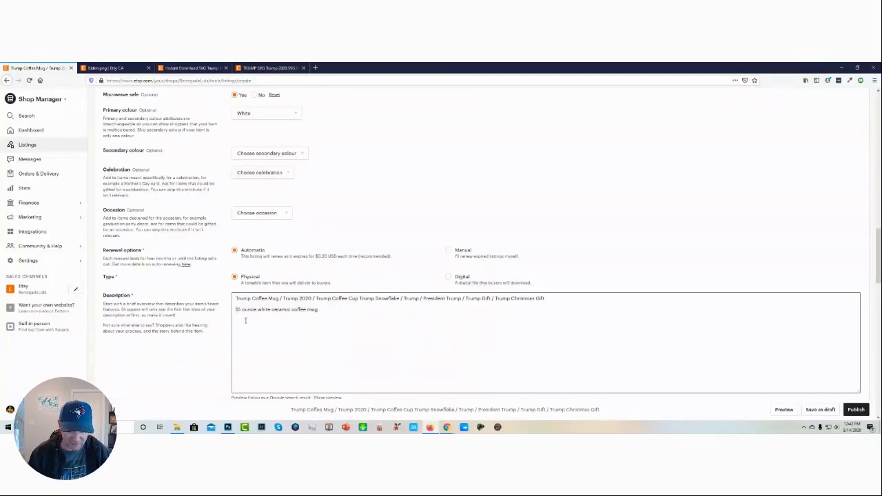
{"action": "type", "text": "-"}
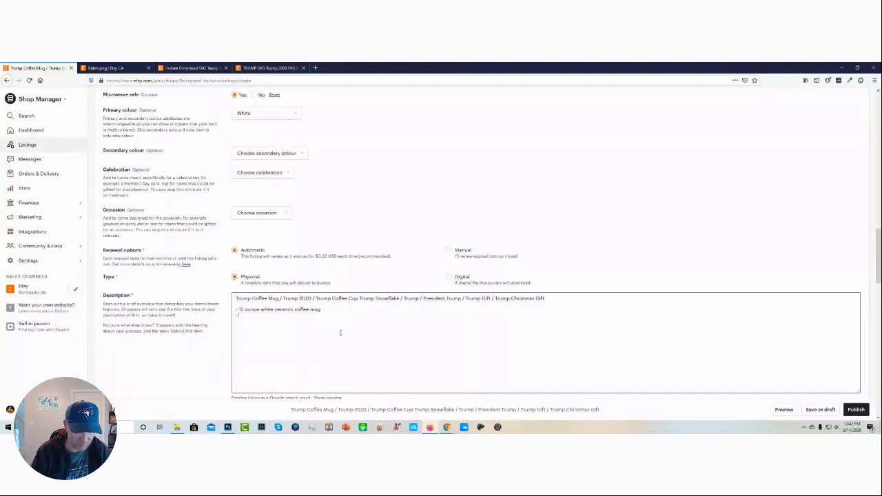
Add the dash-bulleted lines "Dishwasher safe" and "Microwave safe" to the description's feature list.
{"action": "type", "text": " Dishw"}
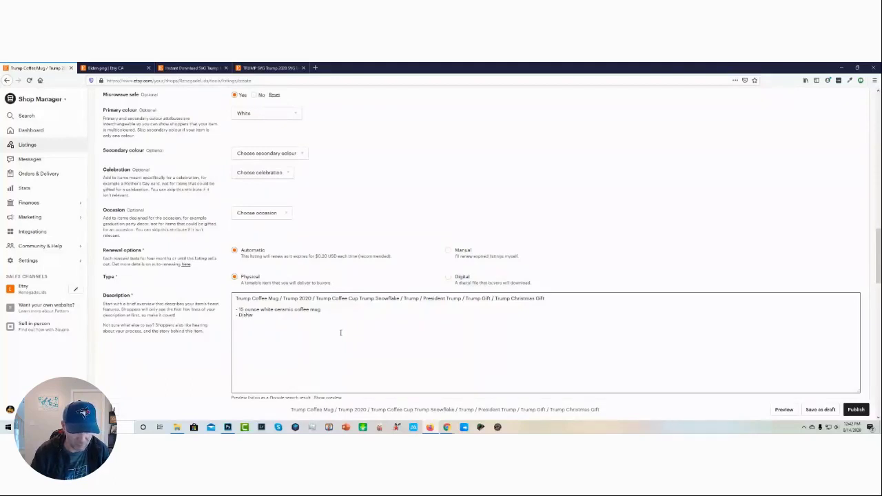
{"action": "type", "text": "asher sa"}
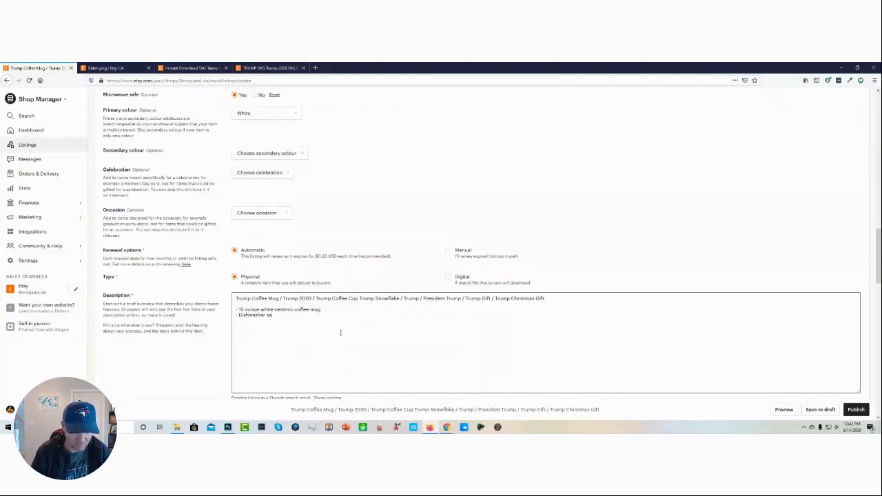
{"action": "type", "text": "fe"}
{"action": "key", "text": "Return"}
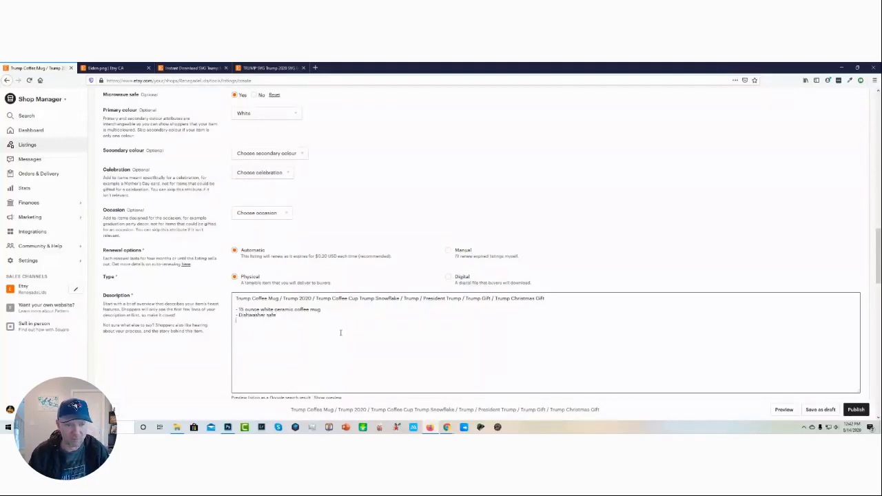
{"action": "type", "text": "-"}
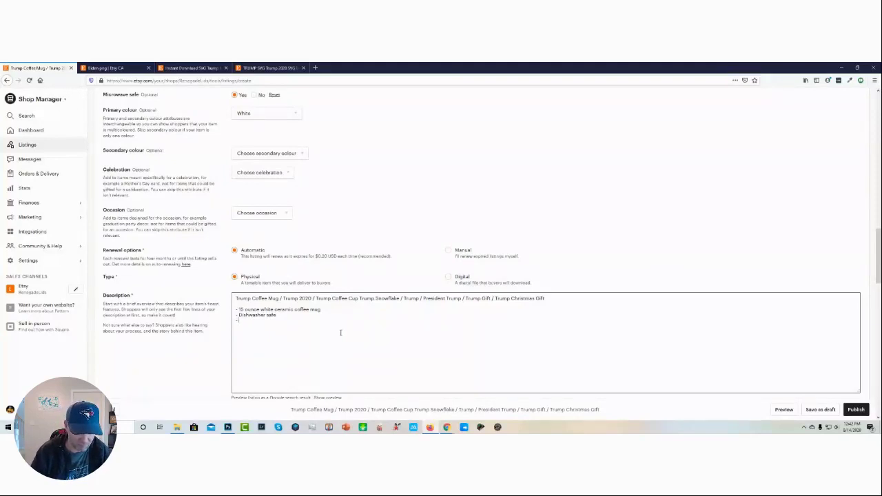
{"action": "type", "text": " Micro"}
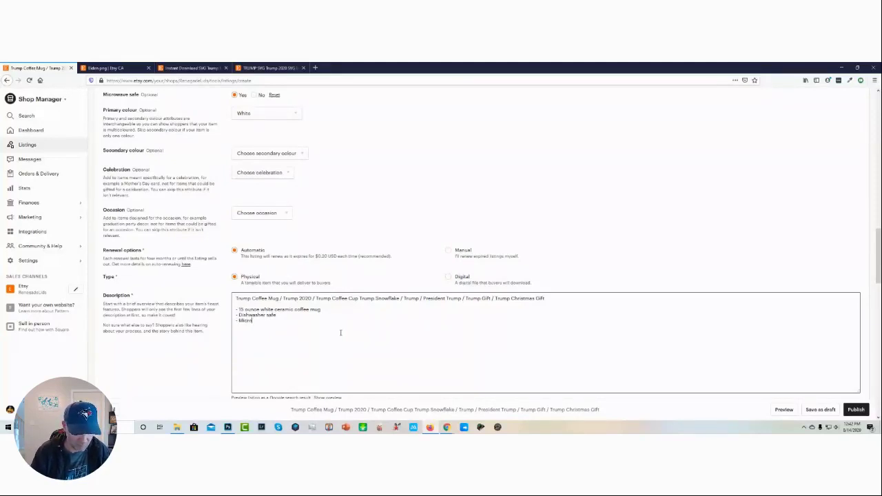
{"action": "type", "text": "wave safe"}
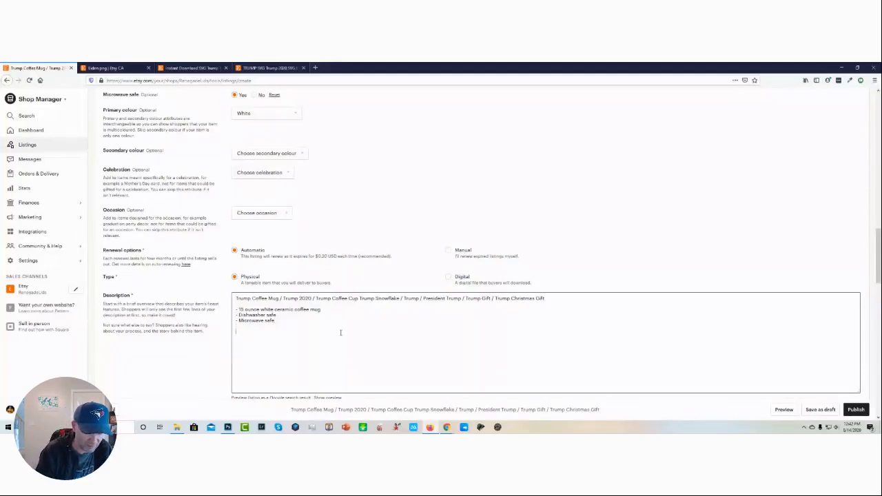
Write a new description paragraph below the bullets: "We offer fast shipping and promise to make your buying experience as positive".
{"action": "type", "text": "We"}
{"action": "type", "text": " c"}
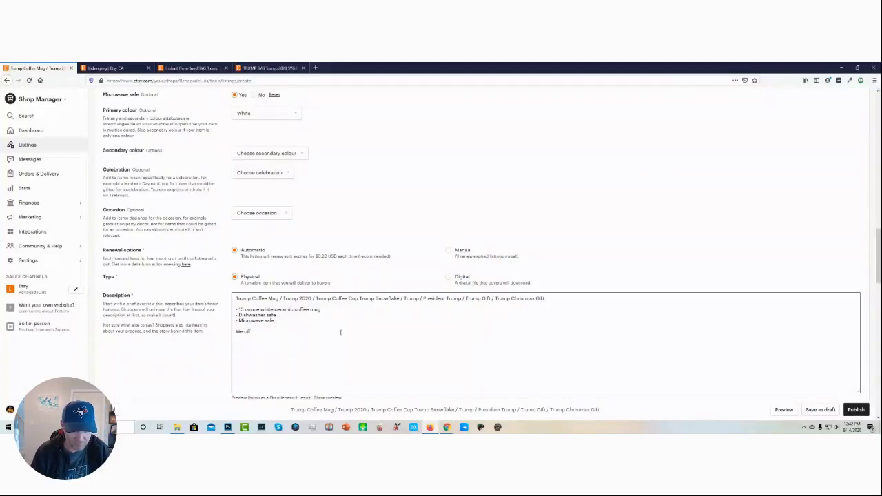
{"action": "type", "text": "ffer fast"}
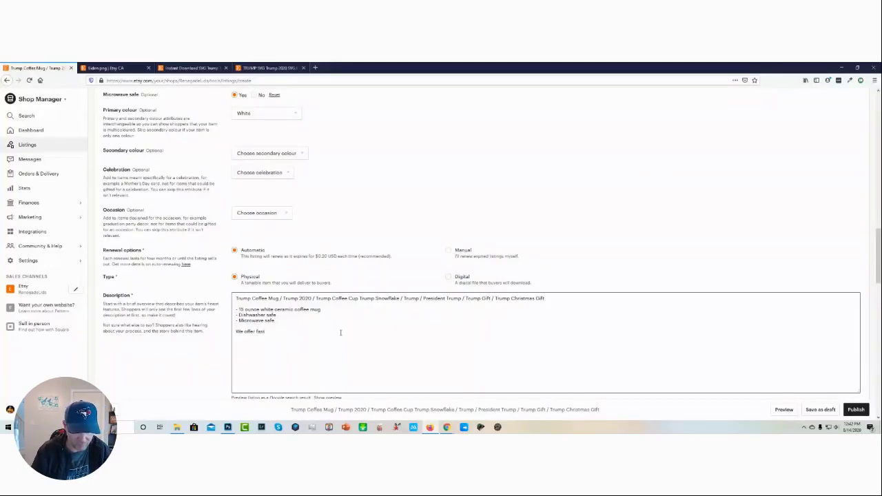
{"action": "type", "text": " shippi"}
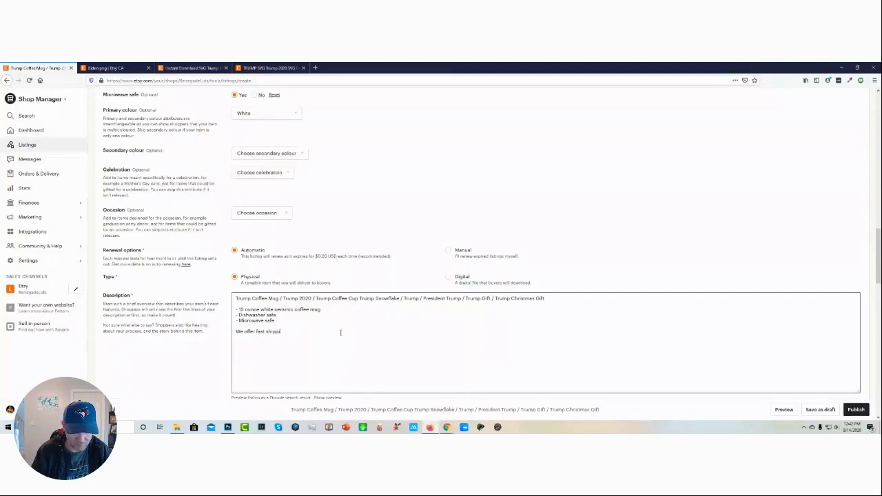
{"action": "type", "text": "ng and "}
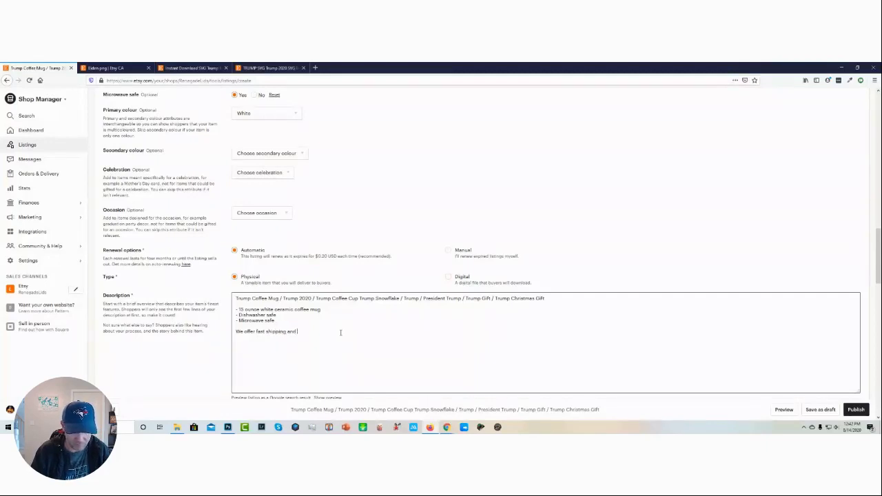
{"action": "type", "text": "promise"}
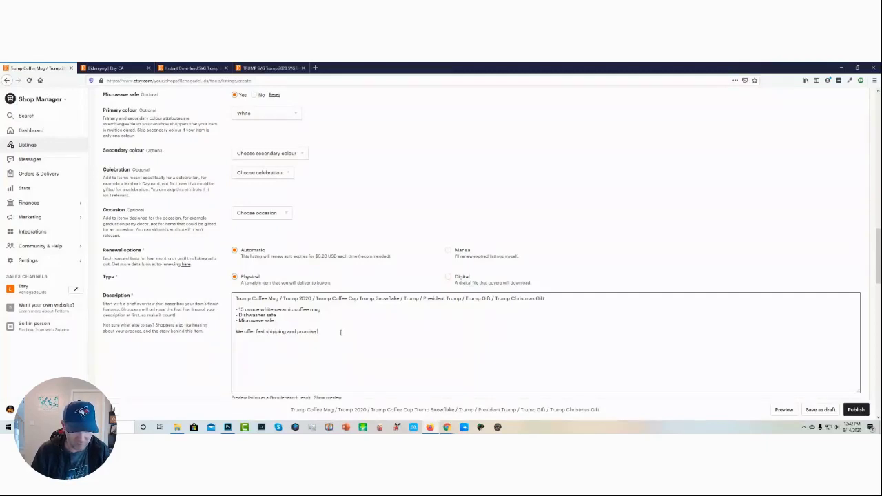
{"action": "type", "text": " to mak"}
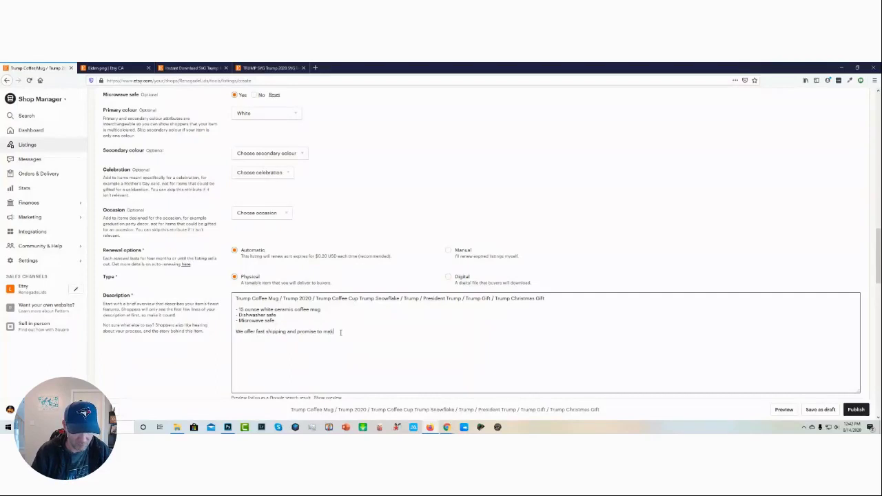
{"action": "type", "text": "e your"}
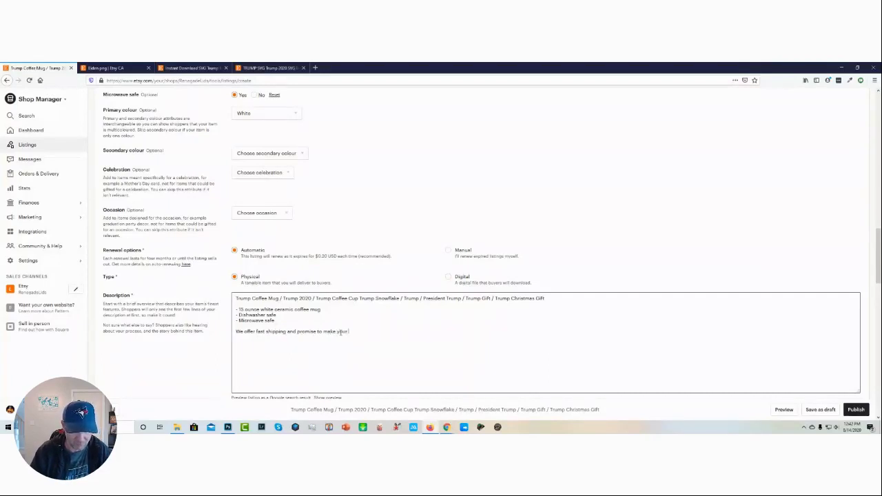
{"action": "type", "text": " buying"}
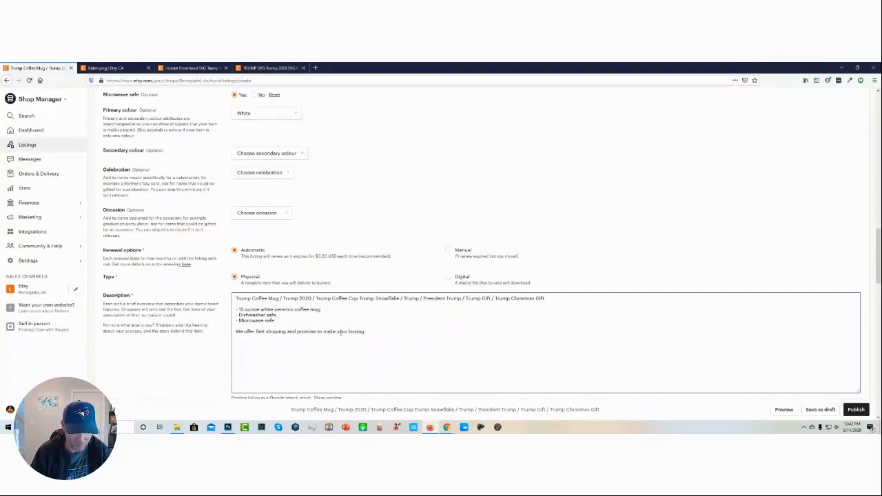
{"action": "type", "text": " experience as p"}
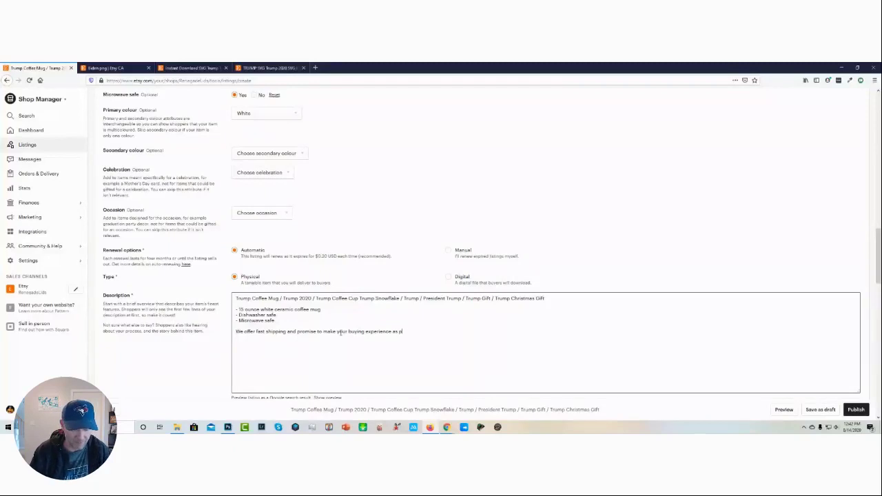
{"action": "type", "text": "ositive"}
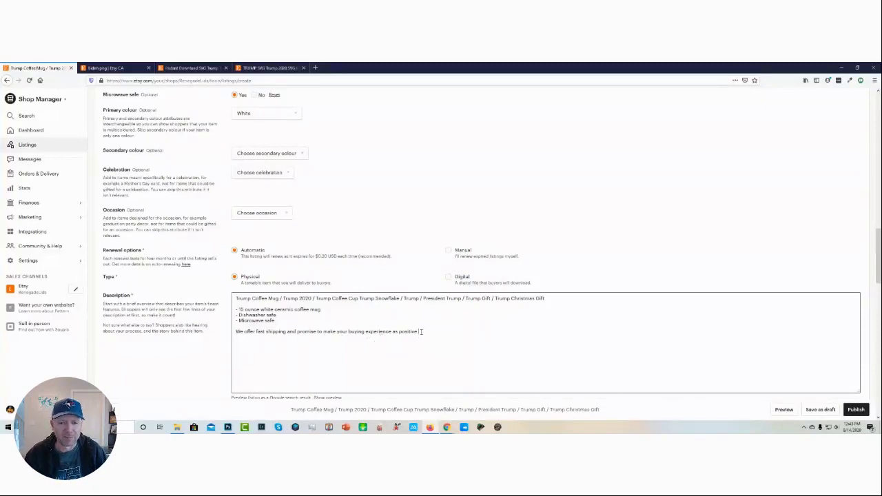
Replace "as positive" at the end of the shipping sentence with "as pleasant as possible.".
{"action": "left_click_drag", "start_coordinate": [422, 332], "coordinate": [392, 333]}
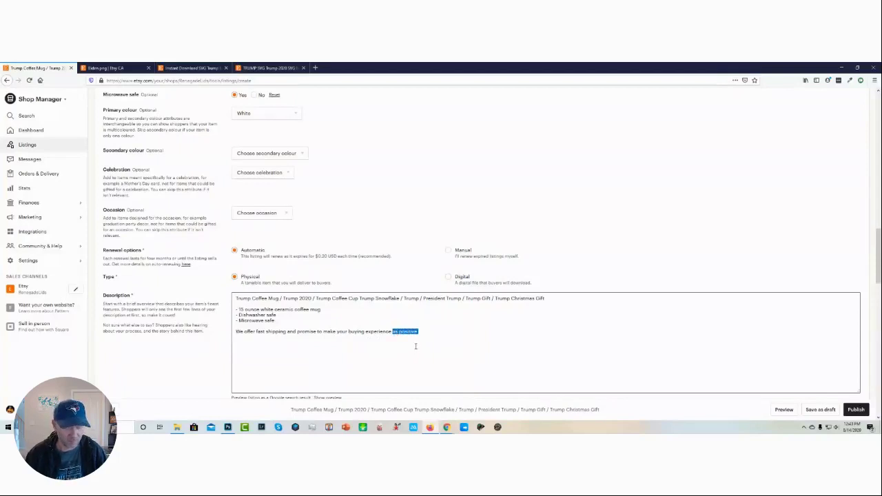
{"action": "type", "text": "as pleas"}
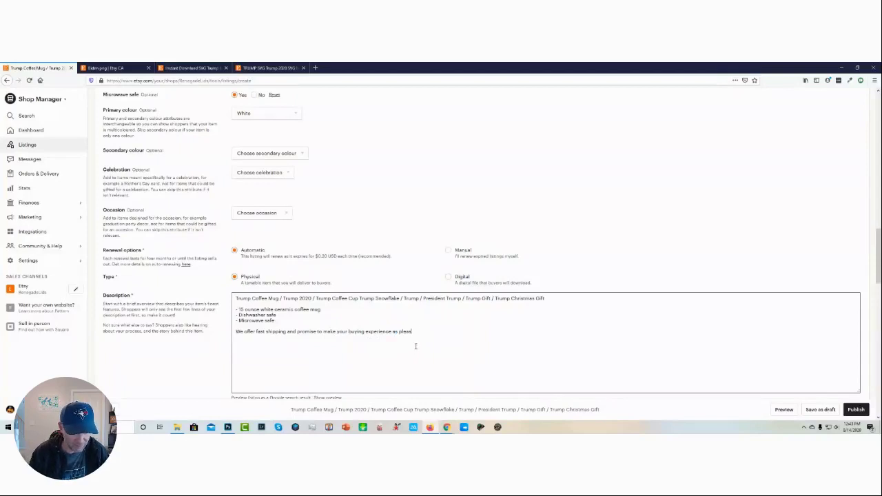
{"action": "type", "text": "ant a"}
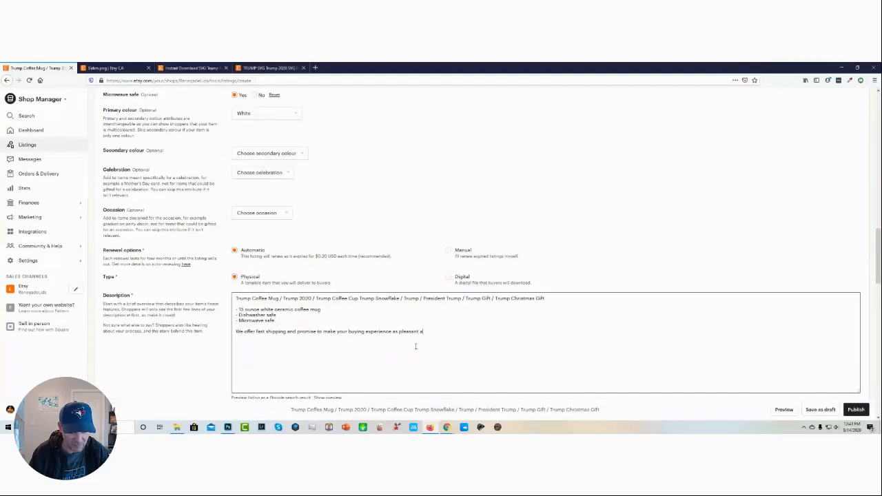
{"action": "type", "text": "s possib"}
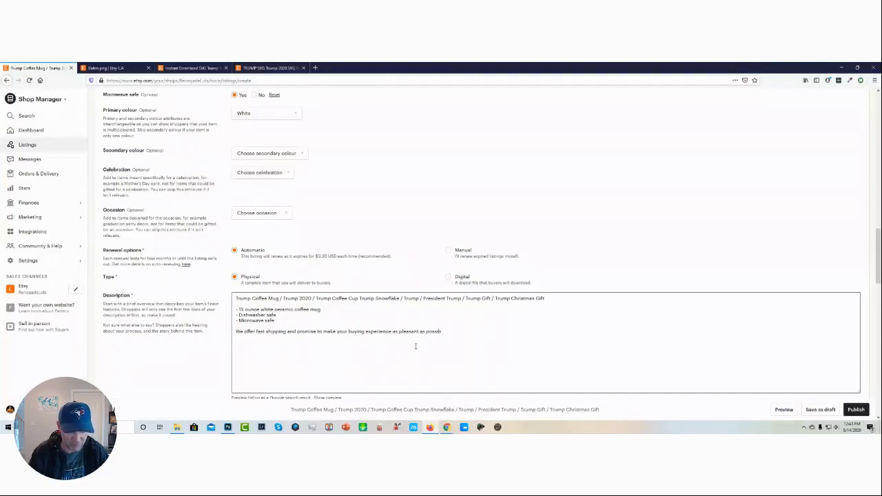
{"action": "type", "text": "le."}
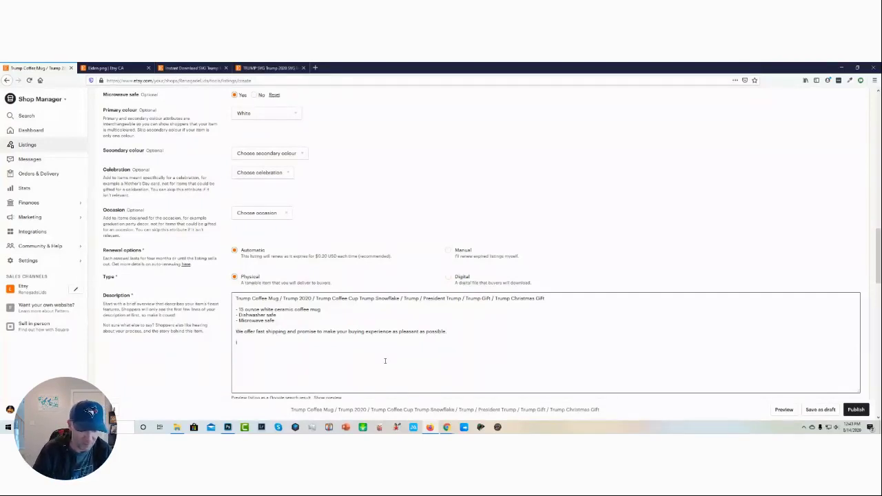
Write the closing description paragraph: "If you have questions or need something customized please message us through Etsy.".
{"action": "type", "text": "If you ha"}
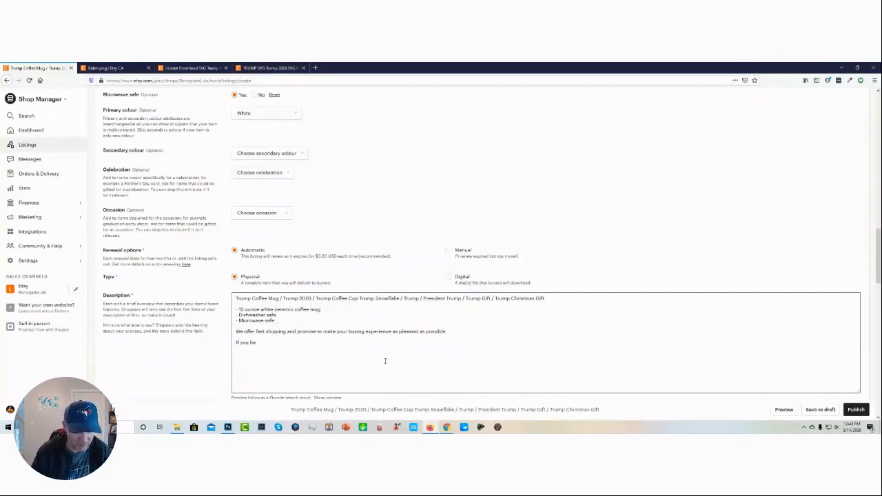
{"action": "type", "text": "ve quest"}
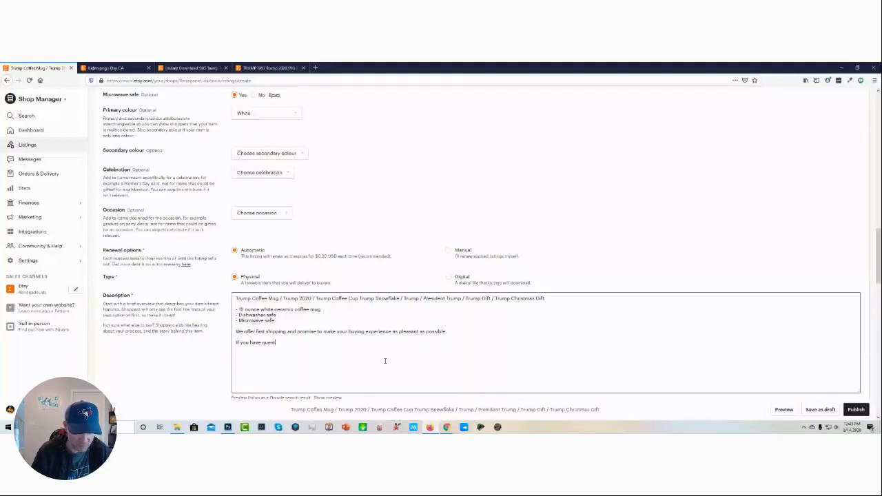
{"action": "type", "text": "ions or"}
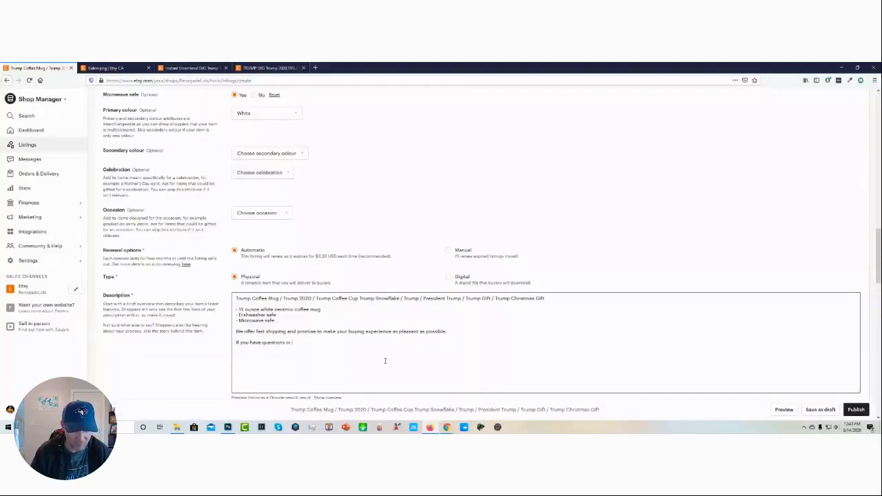
{"action": "type", "text": " need something cus"}
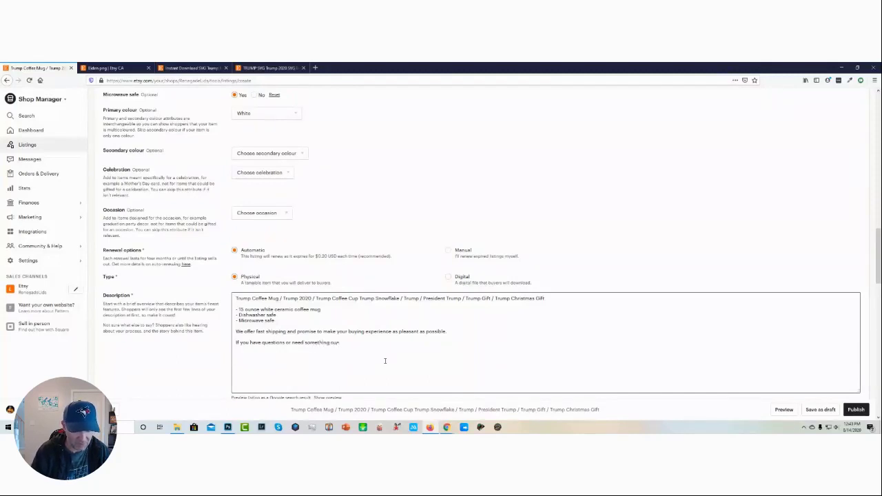
{"action": "type", "text": "tomized"}
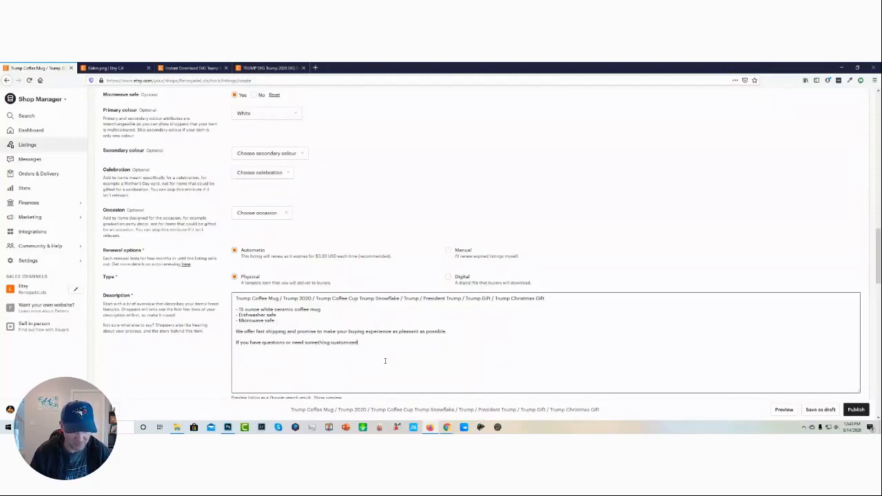
{"action": "type", "text": " please message"}
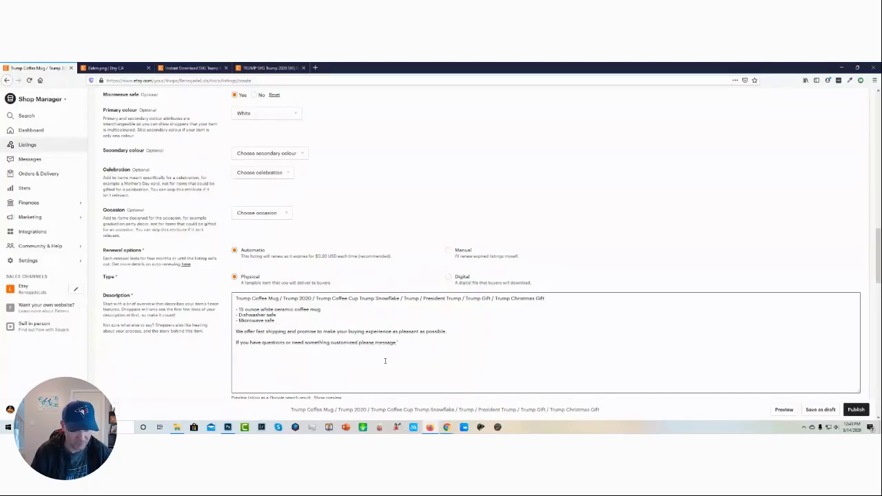
{"action": "type", "text": " us thr"}
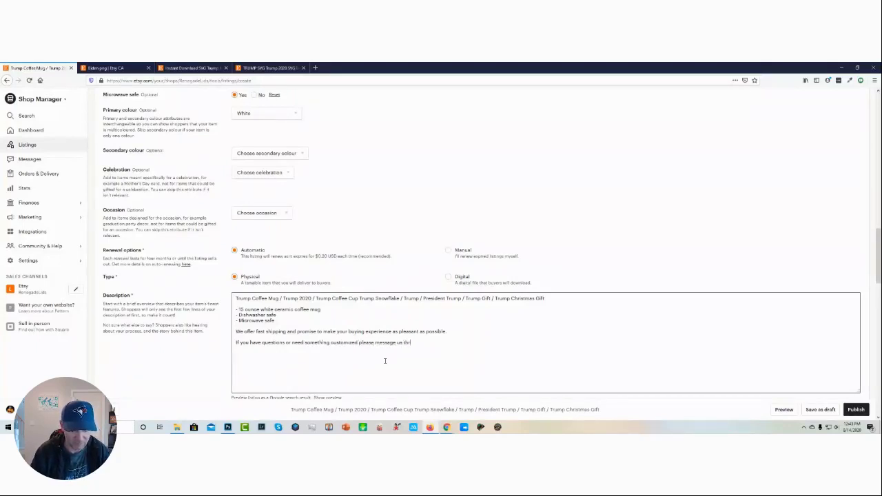
{"action": "type", "text": "ough Ets"}
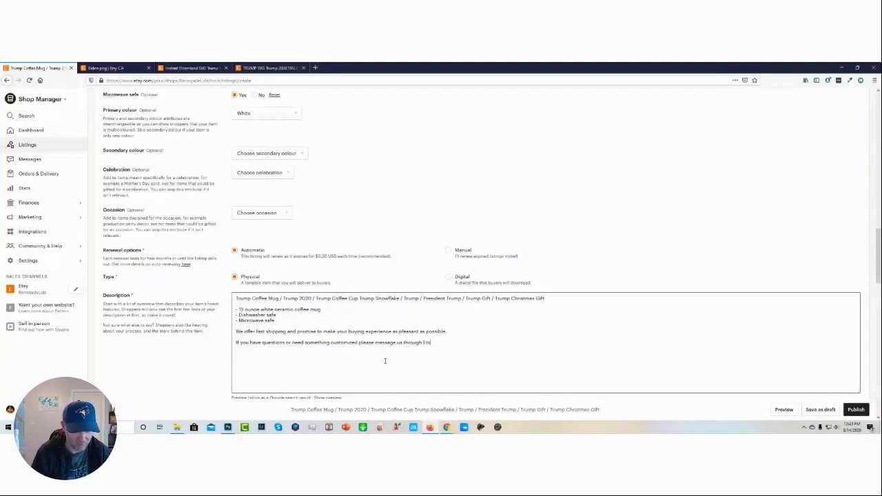
{"action": "type", "text": "y."}
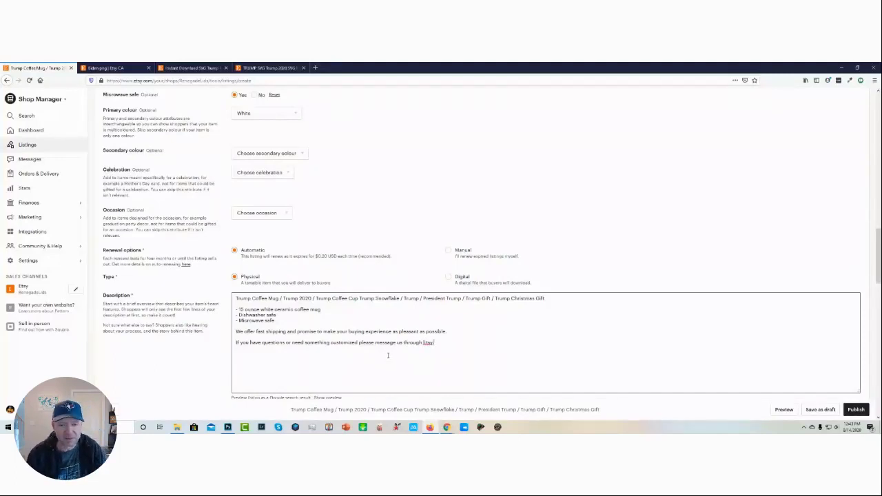
Assign the listing to the shop section "Political Mugs", leaving buyer customisation requests enabled.
{"action": "scroll", "coordinate": [386, 358], "scroll_direction": "down", "scroll_amount": 3}
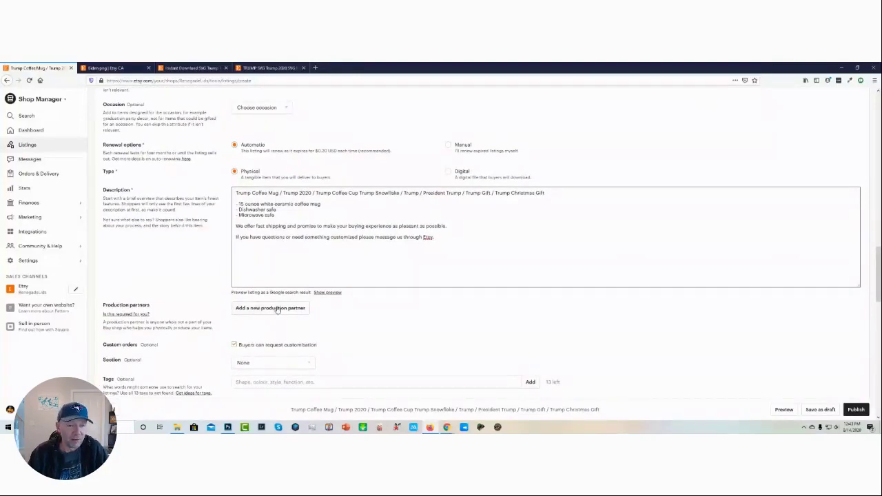
{"action": "scroll", "coordinate": [276, 311], "scroll_direction": "down", "scroll_amount": 2}
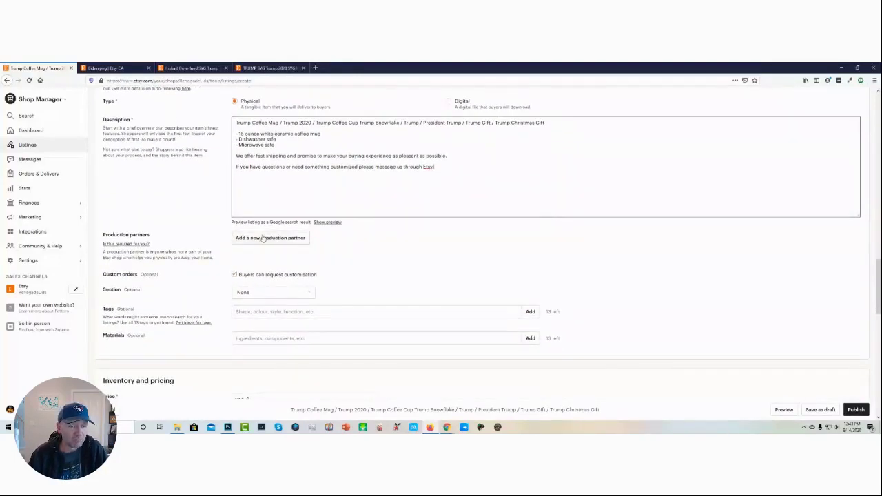
{"action": "scroll", "coordinate": [234, 261], "scroll_direction": "down", "scroll_amount": 2}
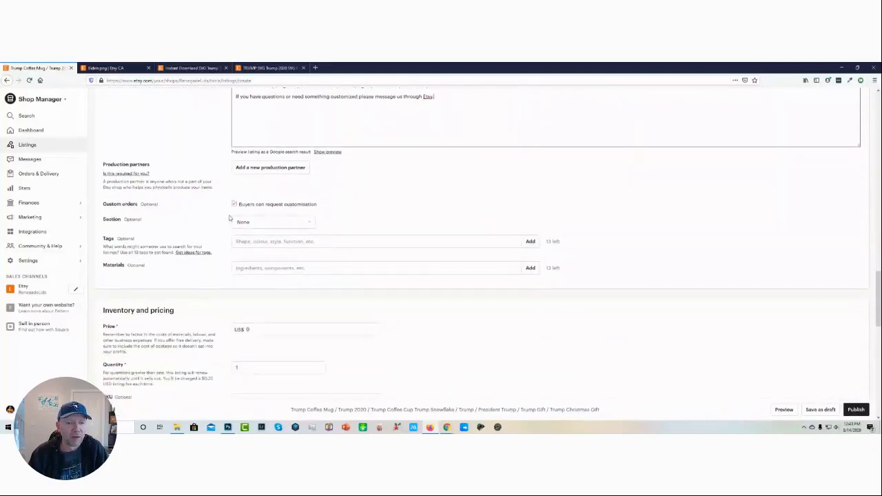
{"action": "left_click", "coordinate": [234, 205]}
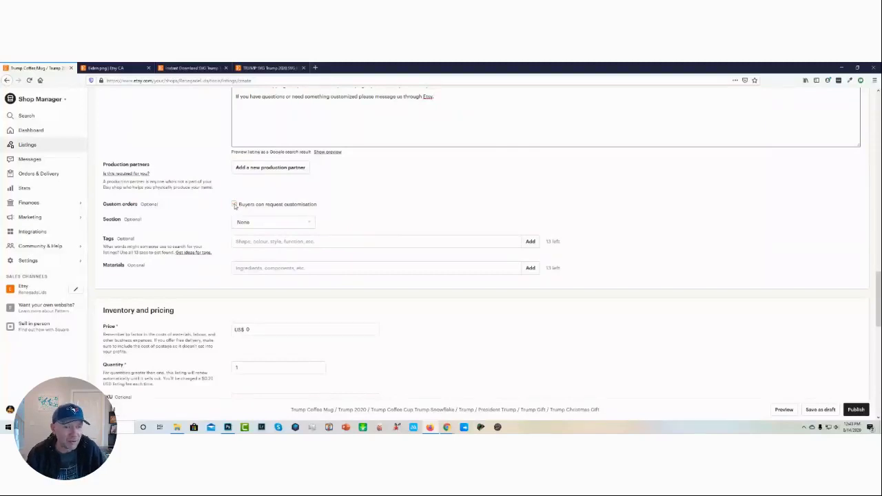
{"action": "left_click", "coordinate": [279, 225]}
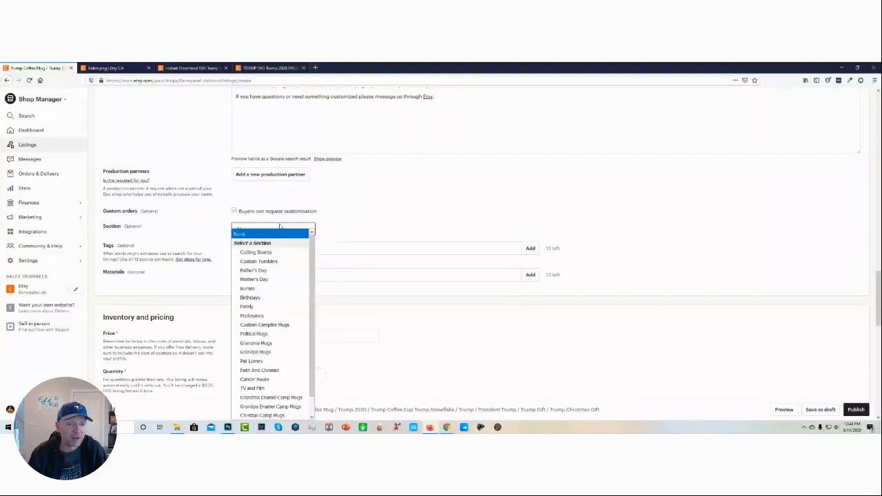
{"action": "left_click", "coordinate": [258, 334]}
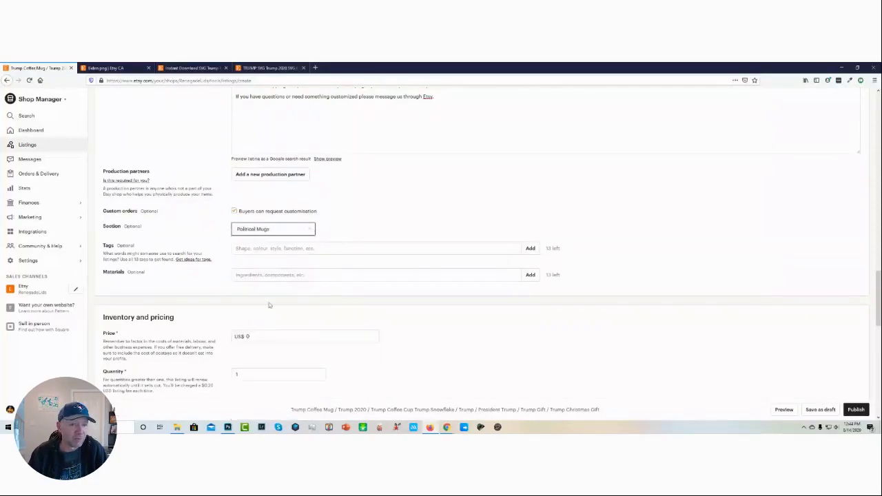
{"action": "left_click", "coordinate": [277, 232]}
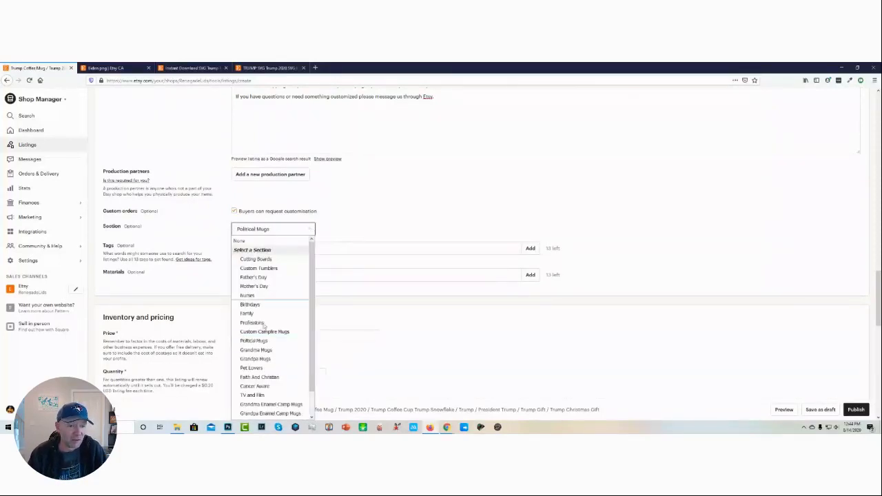
{"action": "scroll", "coordinate": [262, 345], "scroll_direction": "down", "scroll_amount": 2}
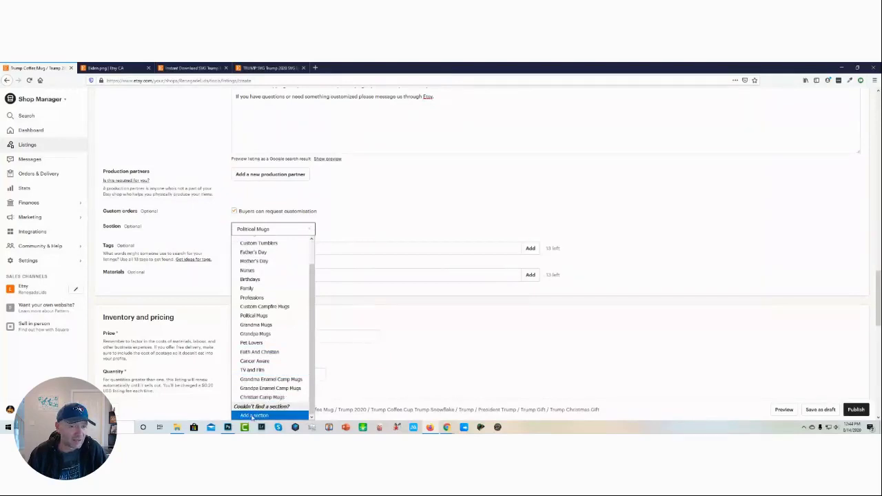
{"action": "left_click", "coordinate": [403, 195]}
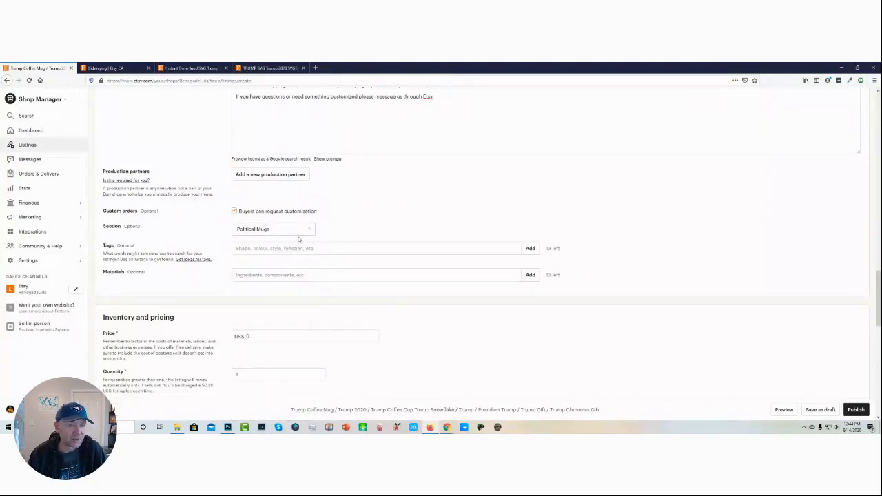
Copy "Trump Coffee Mug" from the description's first line and add it as a listing tag.
{"action": "left_click", "coordinate": [269, 247]}
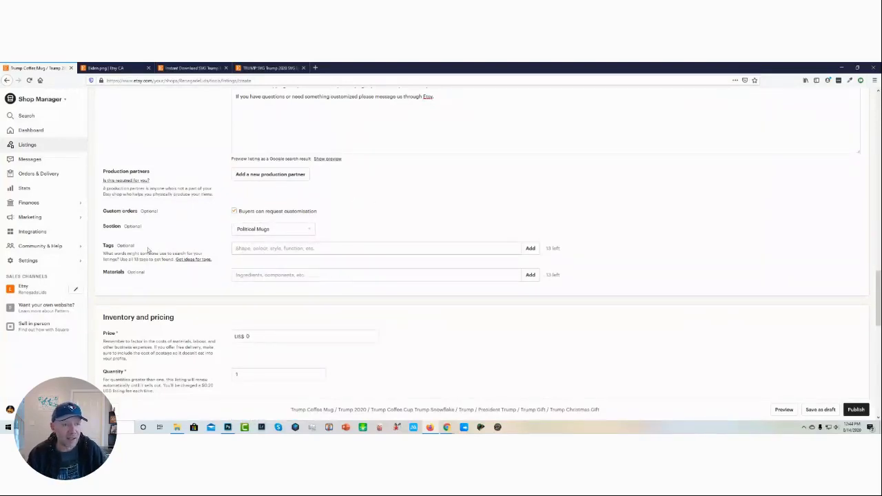
{"action": "scroll", "coordinate": [410, 201], "scroll_direction": "up", "scroll_amount": 5}
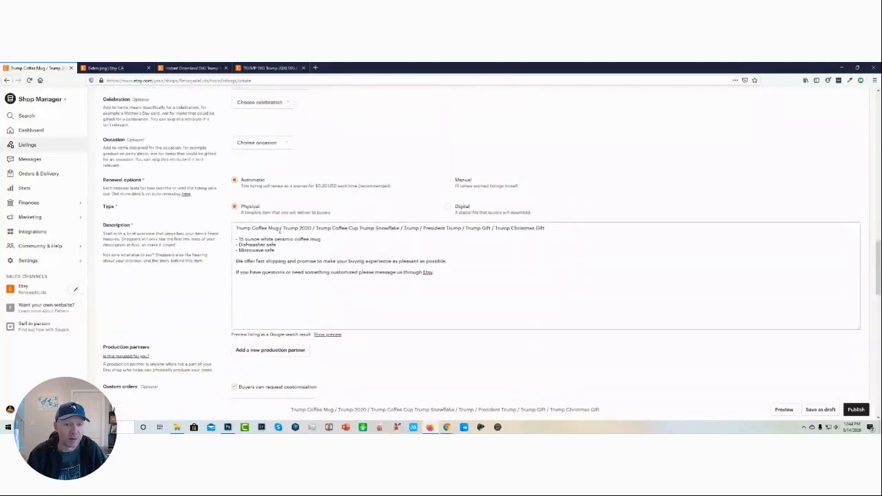
{"action": "left_click_drag", "start_coordinate": [280, 228], "coordinate": [235, 228]}
{"action": "key", "text": "ctrl+c"}
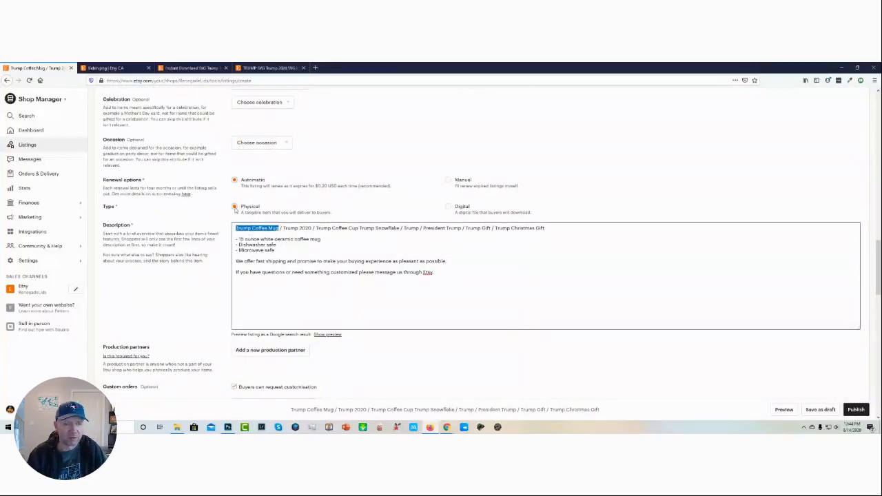
{"action": "scroll", "coordinate": [235, 209], "scroll_direction": "down", "scroll_amount": 6}
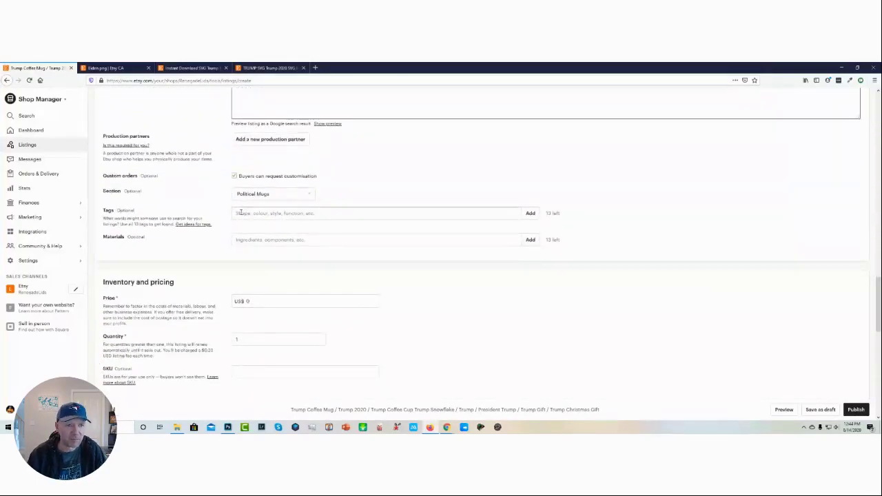
{"action": "left_click", "coordinate": [241, 213]}
{"action": "key", "text": "ctrl+v"}
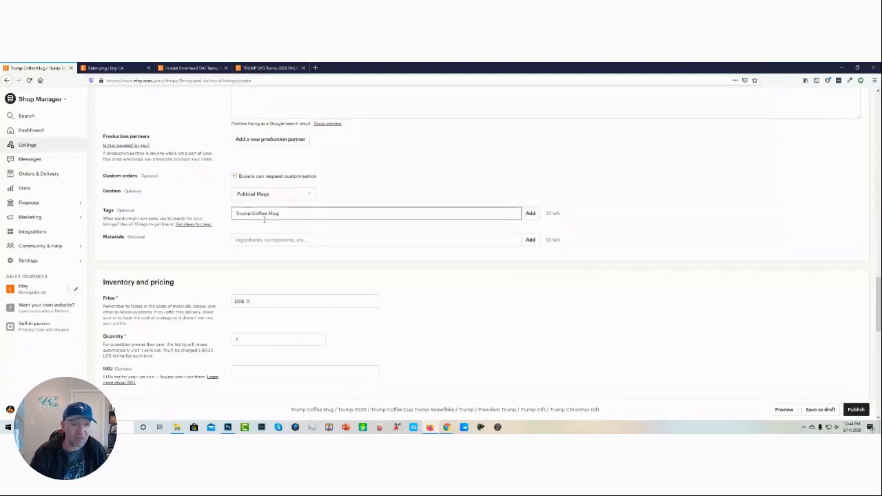
{"action": "left_click", "coordinate": [530, 214]}
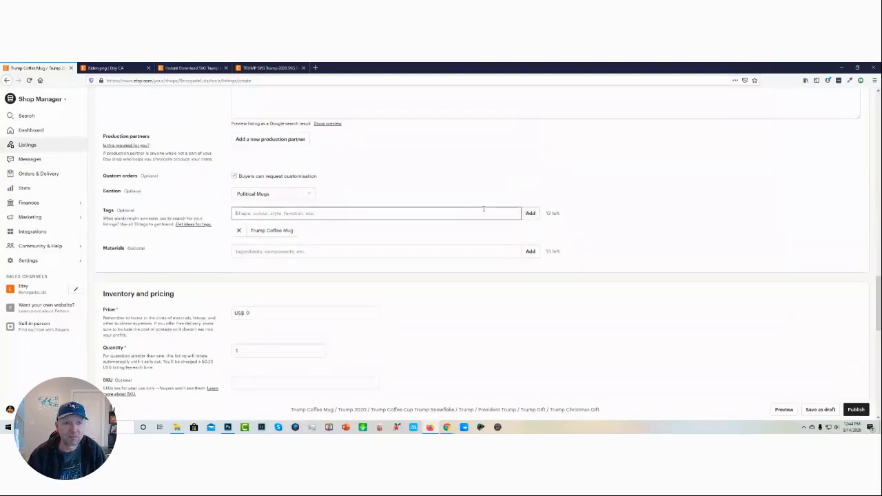
Add "Trump 2020" from the description's keyword line as another listing tag.
{"action": "scroll", "coordinate": [332, 127], "scroll_direction": "up", "scroll_amount": 4}
{"action": "scroll", "coordinate": [331, 128], "scroll_direction": "up", "scroll_amount": 5}
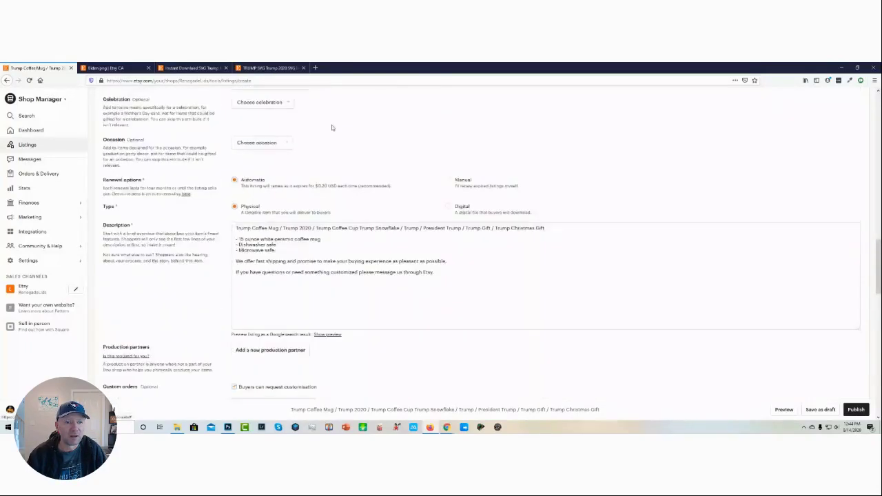
{"action": "scroll", "coordinate": [298, 235], "scroll_direction": "down", "scroll_amount": 4}
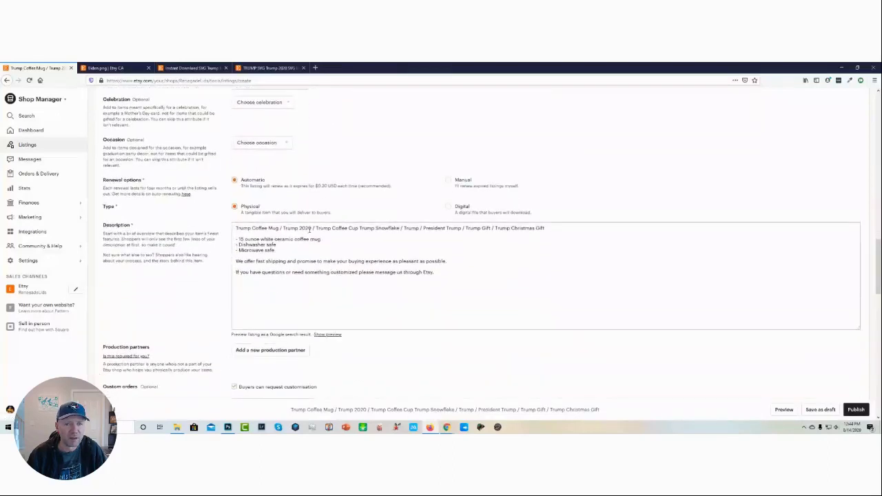
{"action": "left_click_drag", "start_coordinate": [310, 229], "coordinate": [287, 228]}
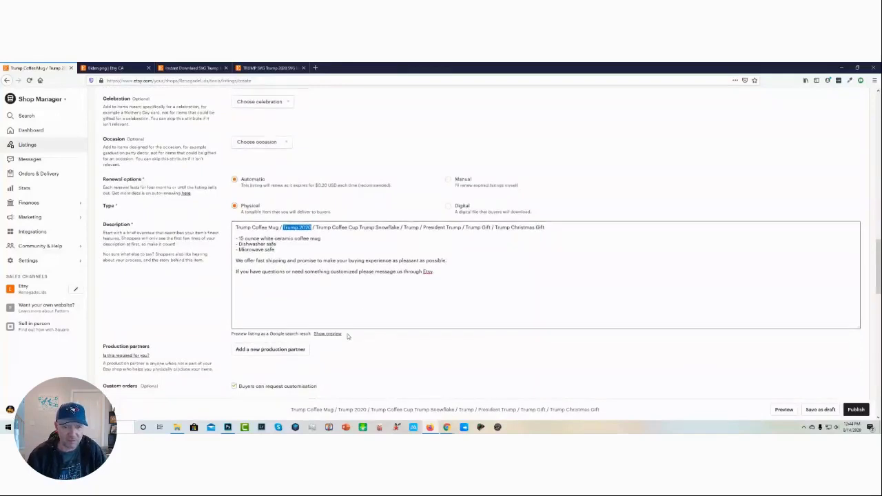
{"action": "scroll", "coordinate": [313, 211], "scroll_direction": "down", "scroll_amount": 6}
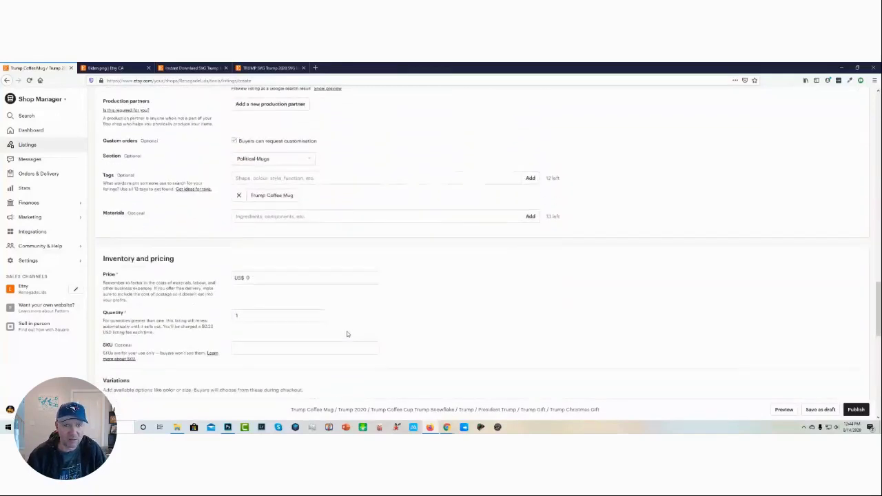
{"action": "left_click", "coordinate": [311, 178]}
{"action": "type", "text": "Trump 2020"}
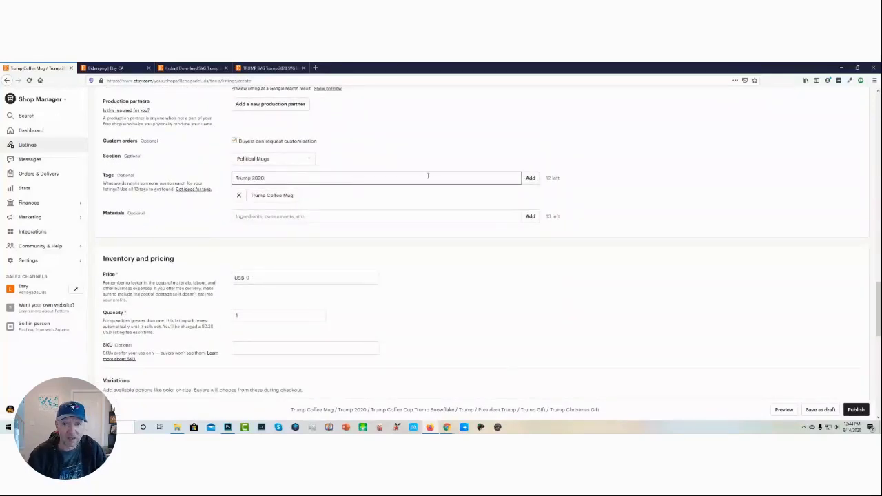
{"action": "left_click", "coordinate": [530, 182]}
Insert the missing slash between "Trump Coffee Cup" and "Trump Snowflake" in the description's first line.
{"action": "scroll", "coordinate": [432, 153], "scroll_direction": "up", "scroll_amount": 5}
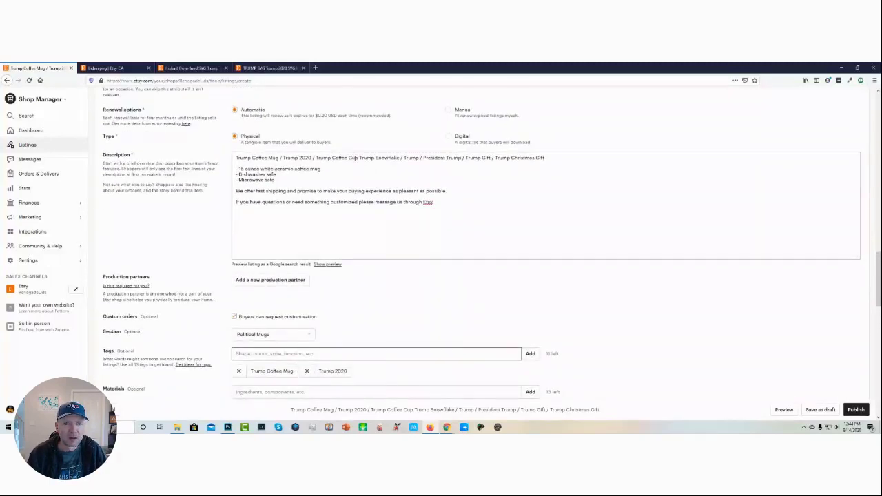
{"action": "left_click", "coordinate": [359, 158]}
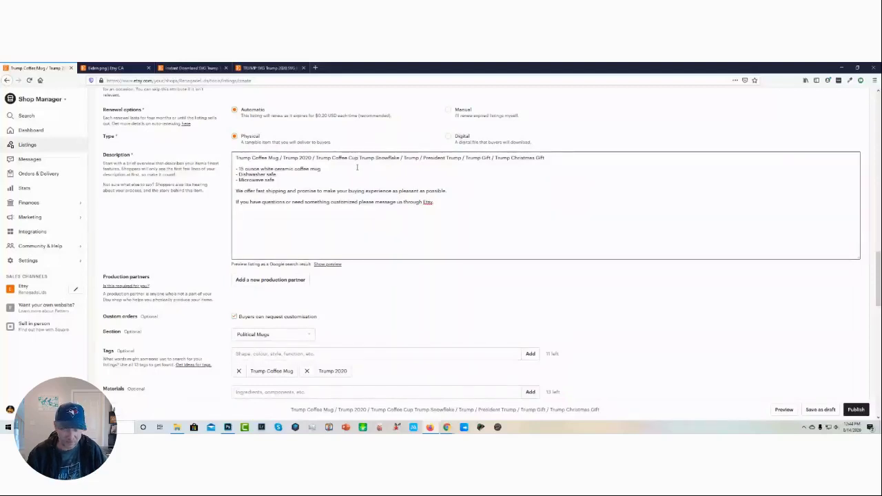
{"action": "type", "text": "/"}
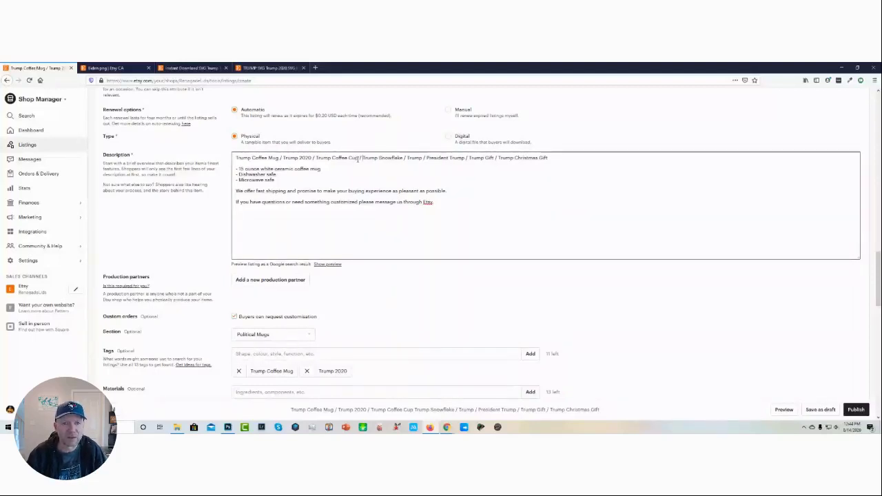
Copy "Trump Coffee Cup" from the description's first line and add it as a listing tag.
{"action": "left_click_drag", "start_coordinate": [358, 158], "coordinate": [316, 157]}
{"action": "key", "text": "ctrl+c"}
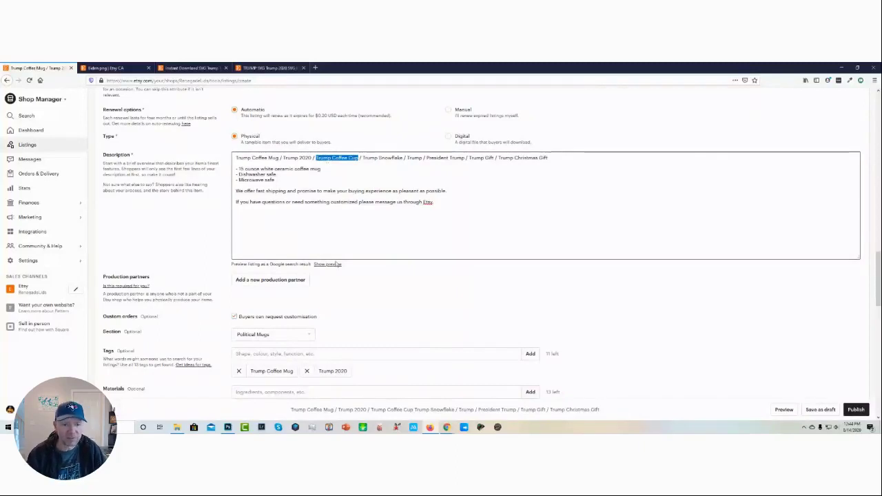
{"action": "left_click", "coordinate": [276, 352]}
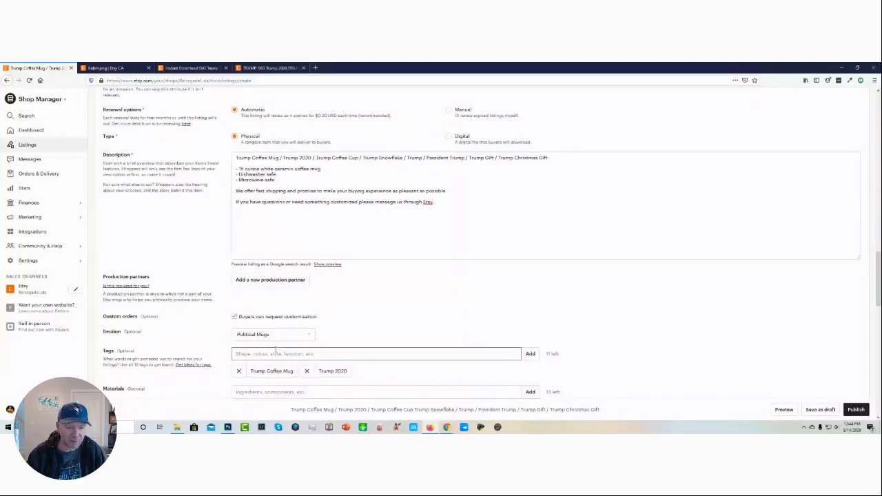
{"action": "key", "text": "ctrl+v"}
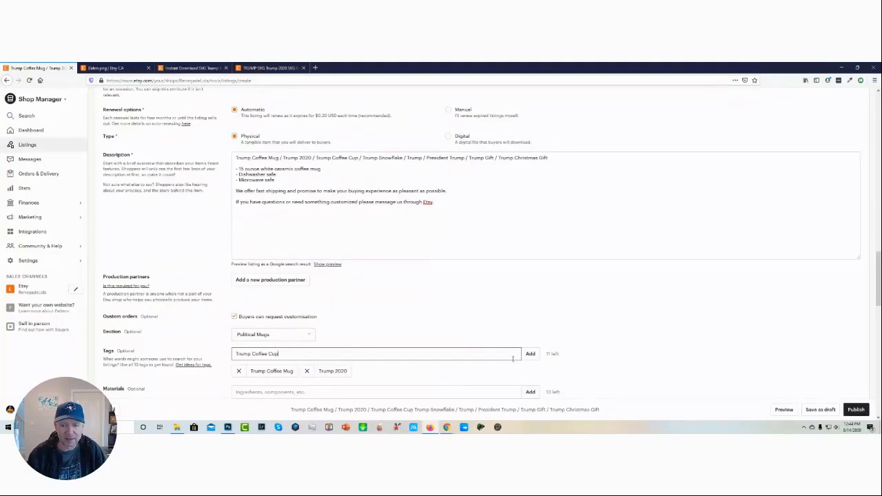
{"action": "left_click", "coordinate": [525, 354]}
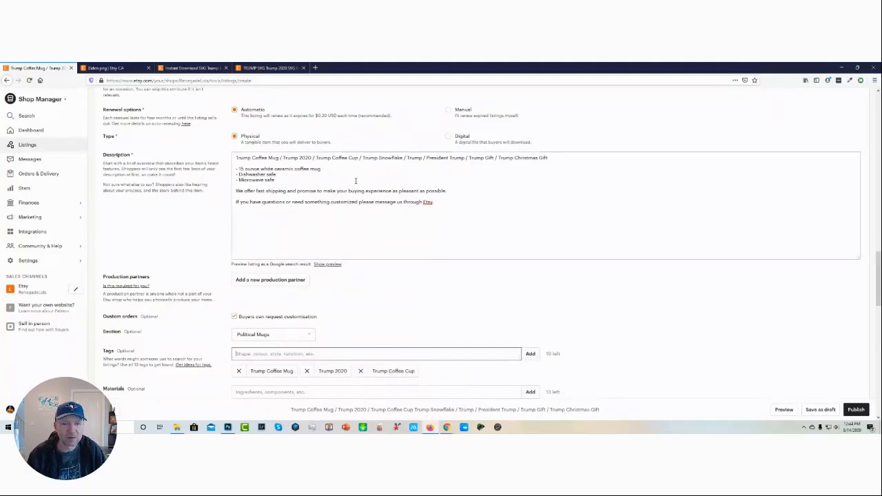
Copy "Trump Snowflake" from the description's keyword line and add it as a listing tag.
{"action": "left_click_drag", "start_coordinate": [403, 158], "coordinate": [362, 157]}
{"action": "key", "text": "ctrl+c"}
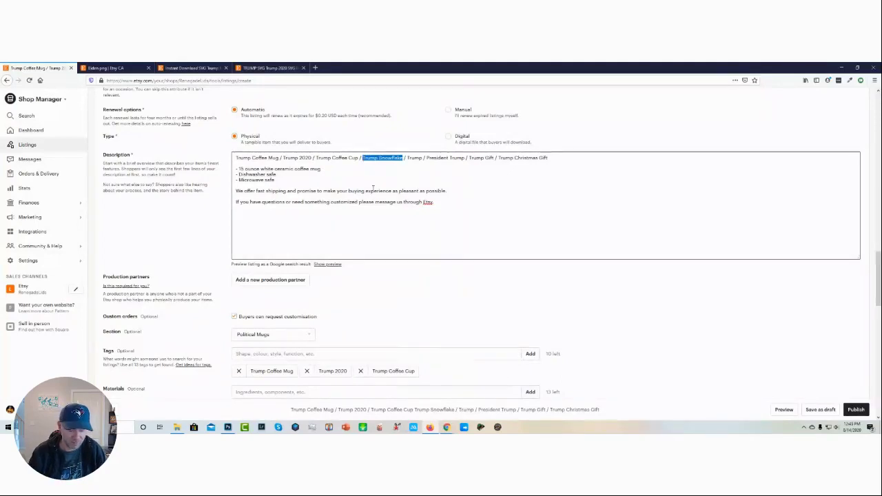
{"action": "left_click", "coordinate": [301, 354]}
{"action": "key", "text": "ctrl+v"}
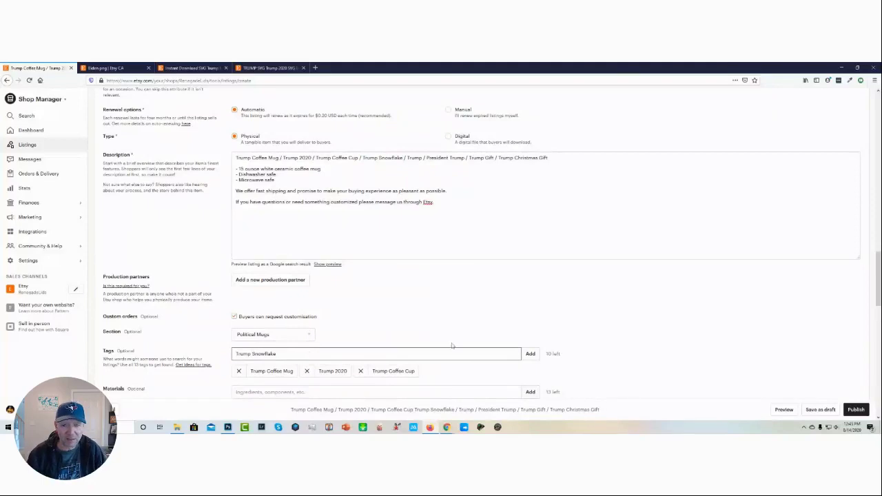
{"action": "left_click", "coordinate": [530, 354]}
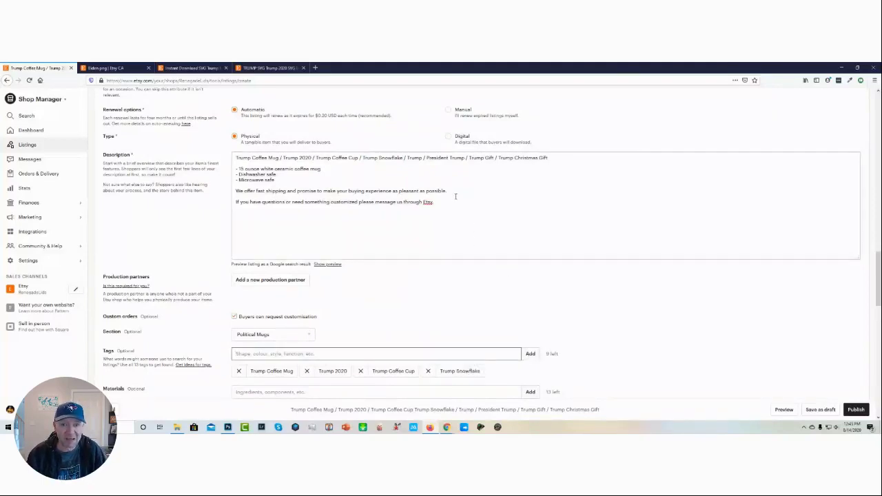
Add the standalone keyword "Trump" from the description's first line as a listing tag.
{"action": "left_click", "coordinate": [420, 158]}
{"action": "double_click", "coordinate": [415, 158]}
{"action": "key", "text": "ctrl+c"}
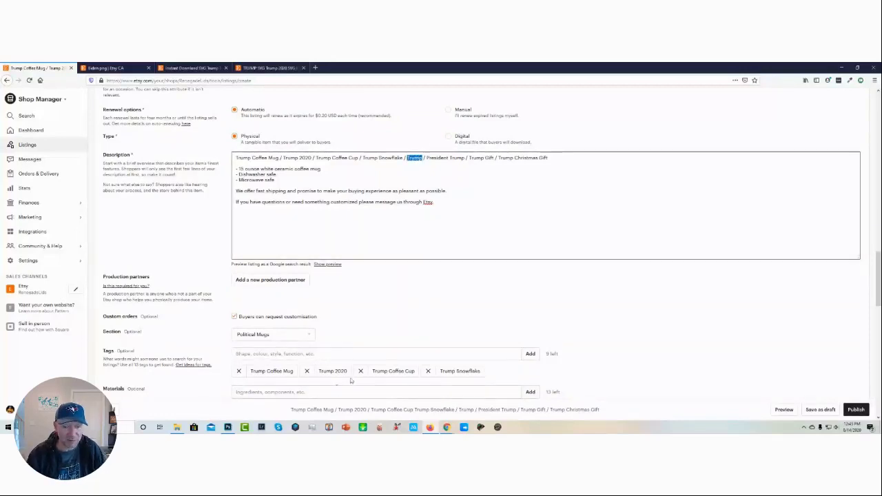
{"action": "left_click", "coordinate": [311, 354]}
{"action": "key", "text": "ctrl+v"}
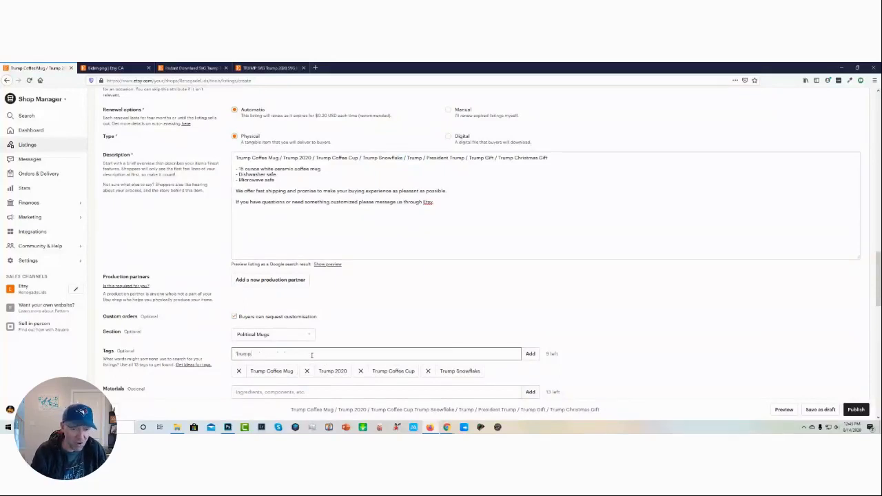
{"action": "left_click", "coordinate": [528, 354]}
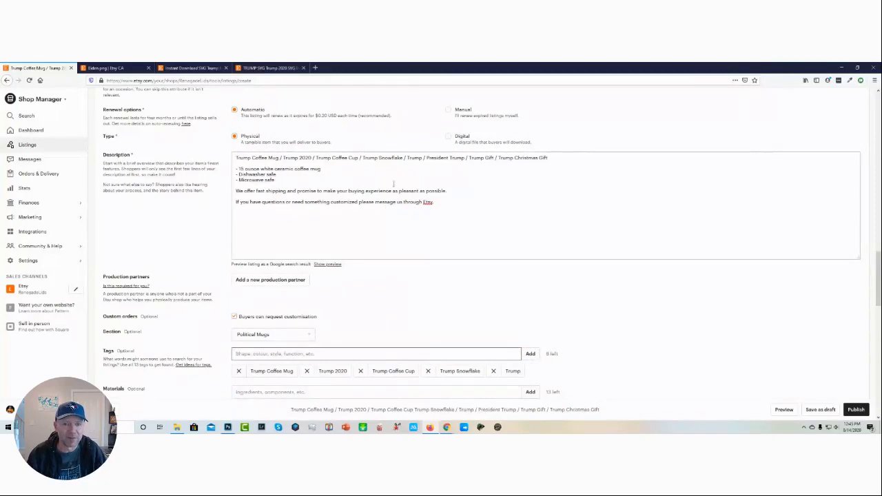
Copy "President Trump" from the description's keyword line and add it as a listing tag.
{"action": "left_click_drag", "start_coordinate": [465, 158], "coordinate": [427, 158]}
{"action": "key", "text": "ctrl+c"}
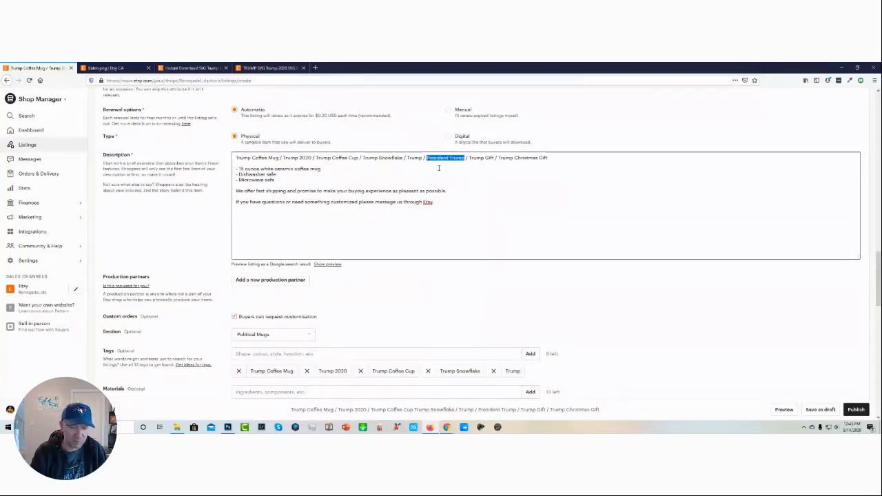
{"action": "left_click", "coordinate": [290, 353]}
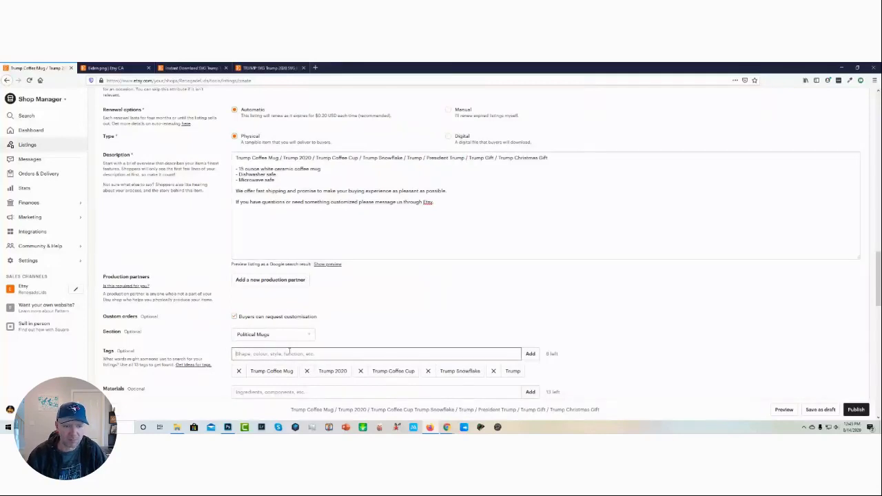
{"action": "key", "text": "ctrl+v"}
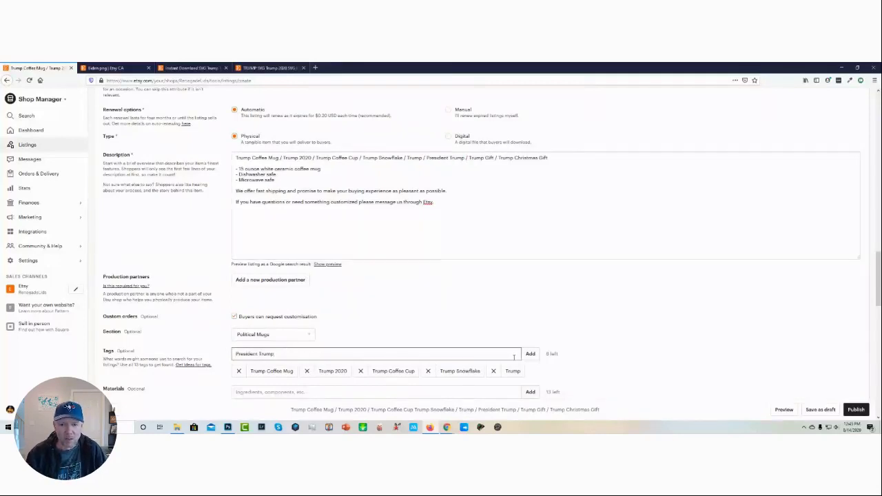
{"action": "left_click", "coordinate": [530, 353]}
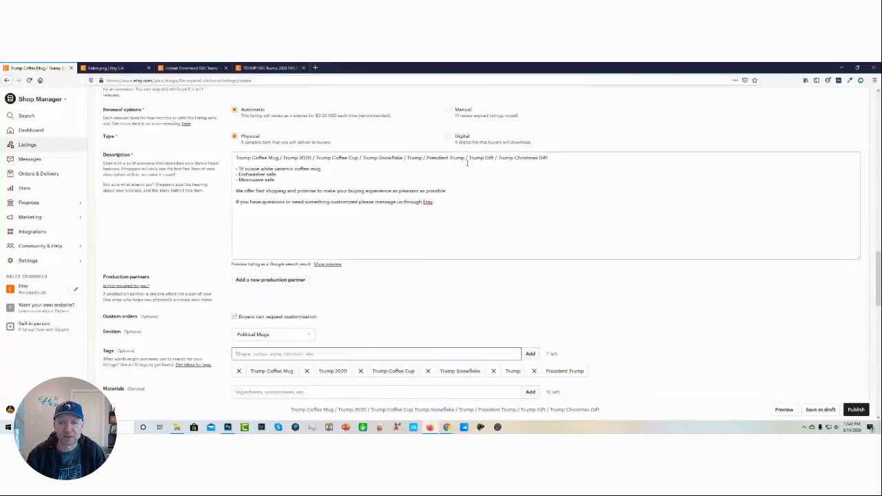
Copy "Trump Gift" from the description's keyword line and add it as a listing tag.
{"action": "left_click_drag", "start_coordinate": [494, 157], "coordinate": [469, 159]}
{"action": "key", "text": "ctrl+c"}
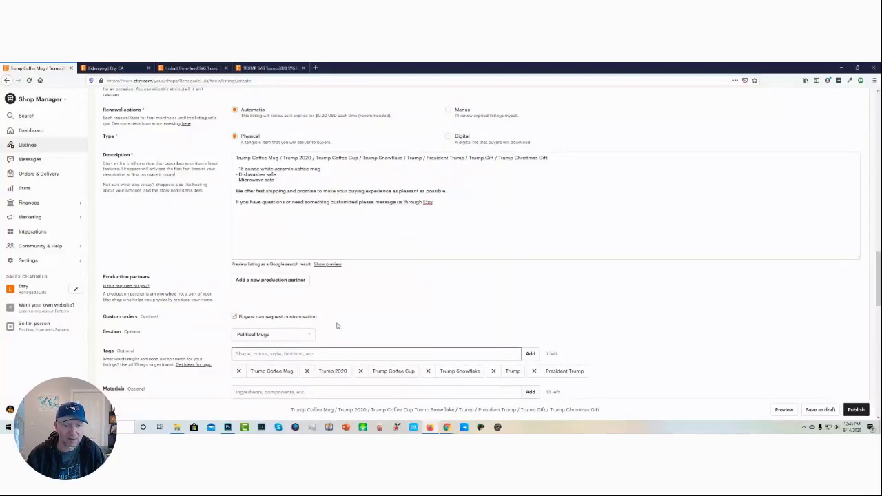
{"action": "left_click", "coordinate": [316, 352]}
{"action": "key", "text": "ctrl+v"}
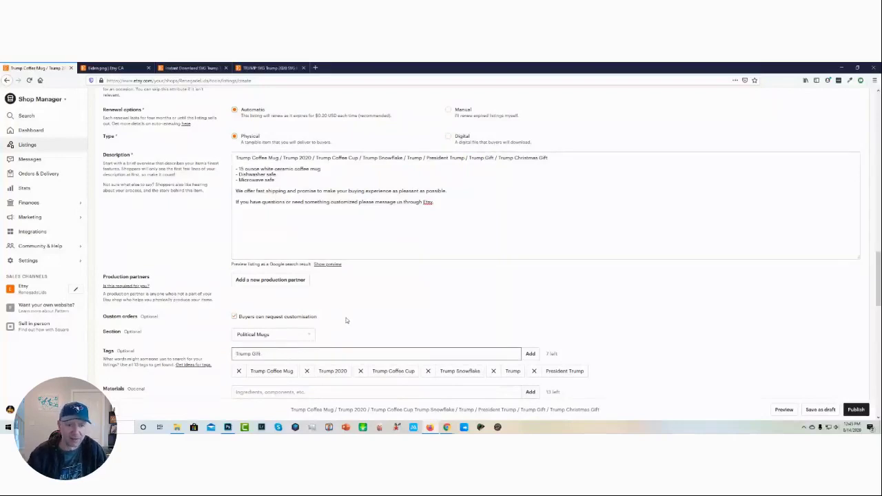
{"action": "left_click", "coordinate": [530, 354]}
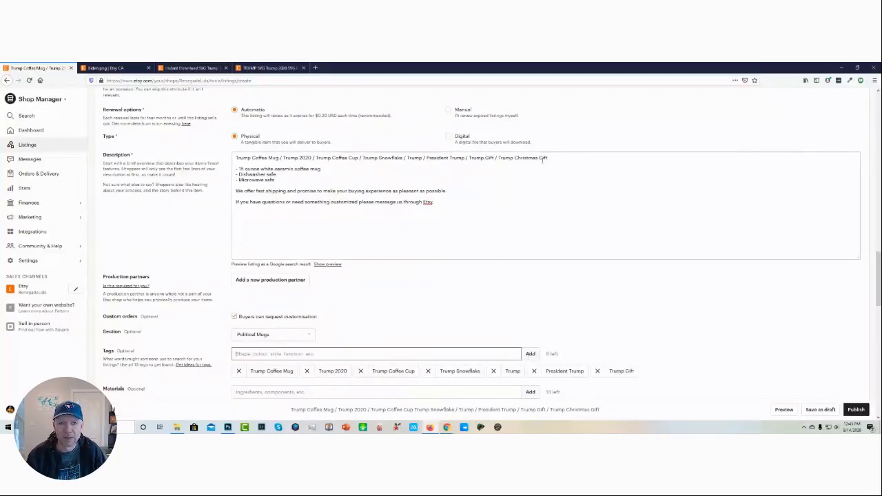
Add the description's last keyword, "Trump Christmas Gift", as a listing tag.
{"action": "left_click_drag", "start_coordinate": [549, 158], "coordinate": [497, 159]}
{"action": "key", "text": "ctrl+c"}
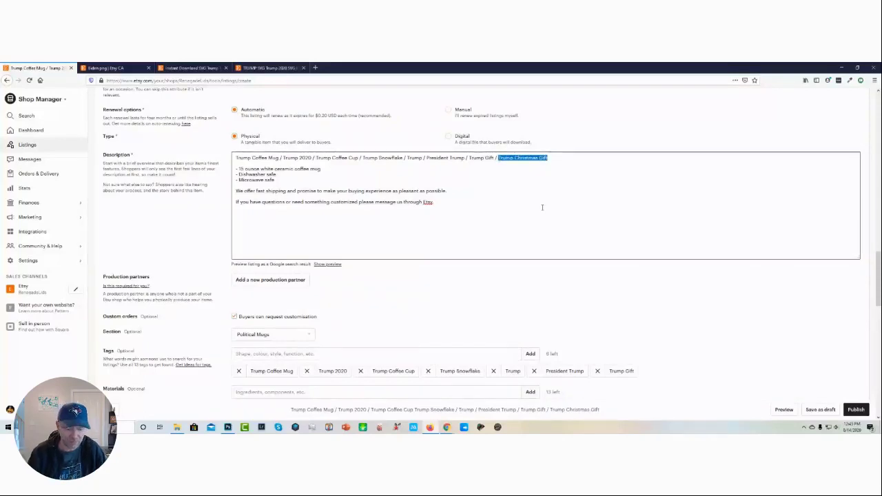
{"action": "left_click", "coordinate": [290, 352]}
{"action": "key", "text": "ctrl+v"}
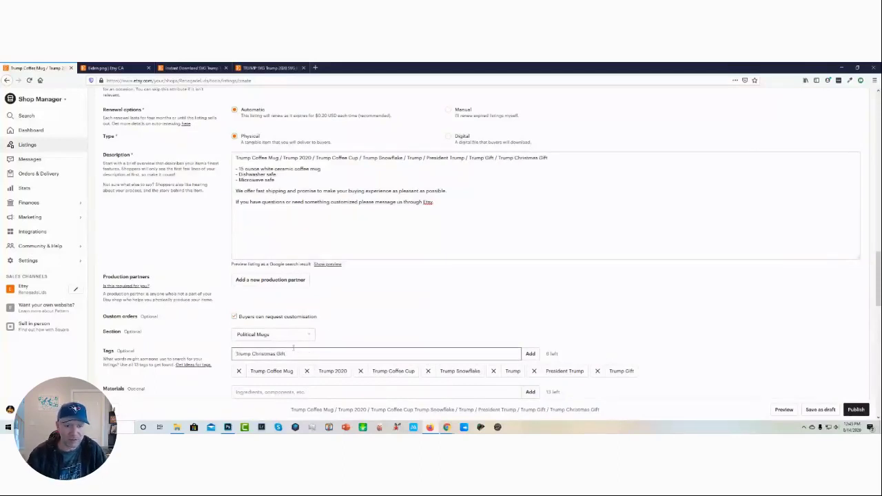
{"action": "left_click", "coordinate": [529, 353]}
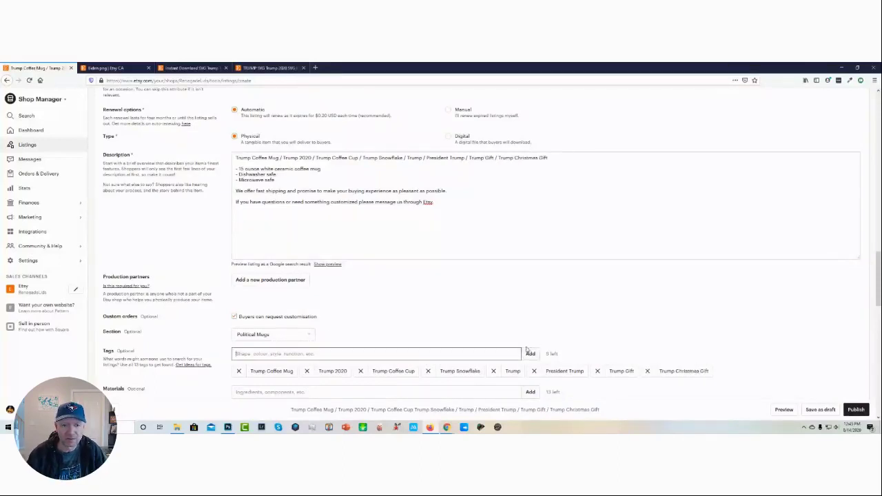
Set the listing's price to US$ 20.00 and its quantity to 999.
{"action": "scroll", "coordinate": [524, 320], "scroll_direction": "down", "scroll_amount": 3}
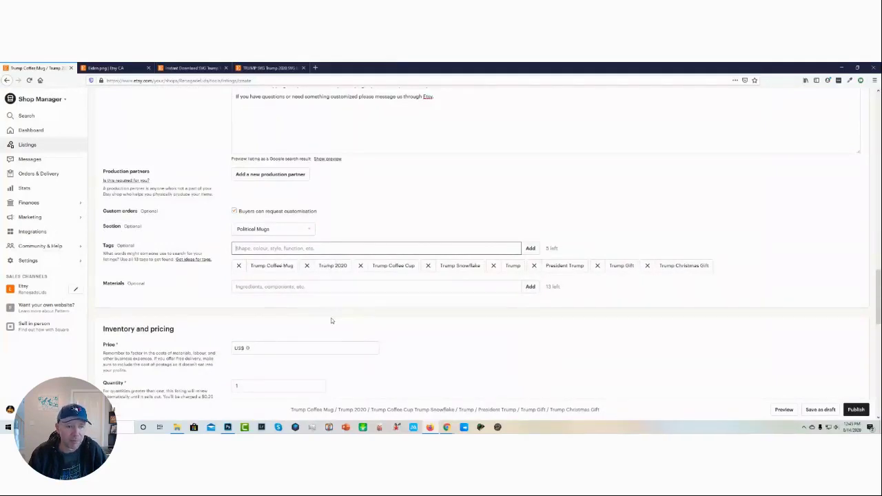
{"action": "scroll", "coordinate": [303, 311], "scroll_direction": "down", "scroll_amount": 1}
{"action": "left_click", "coordinate": [247, 276]}
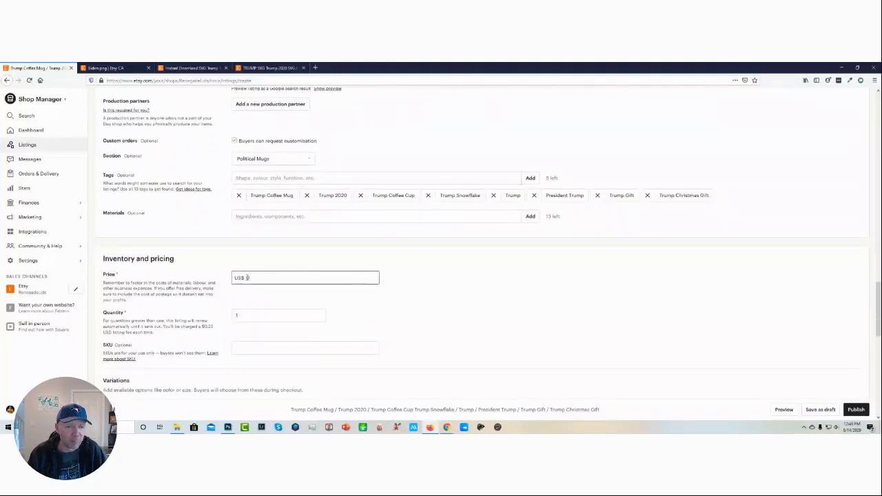
{"action": "double_click", "coordinate": [247, 277]}
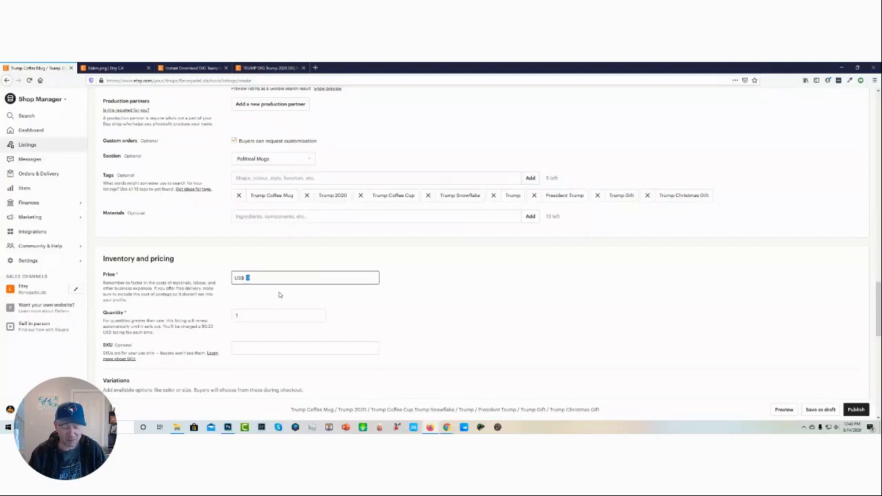
{"action": "type", "text": "20"}
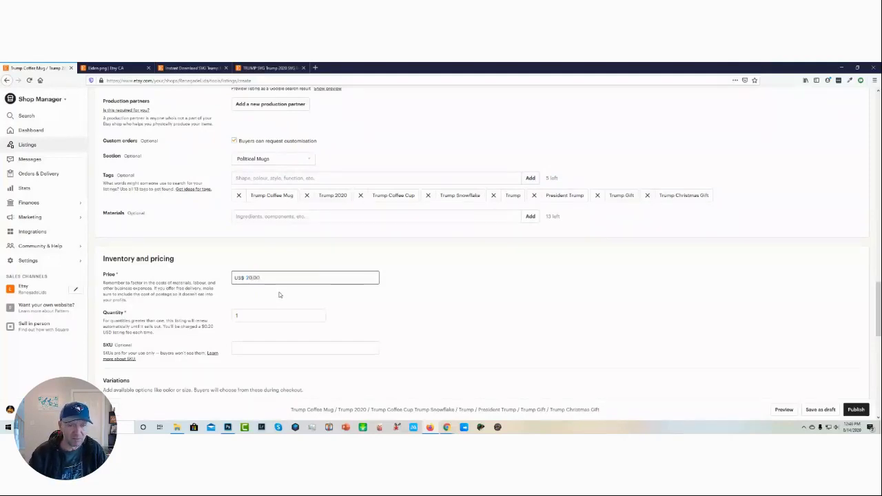
{"action": "key", "text": "Tab"}
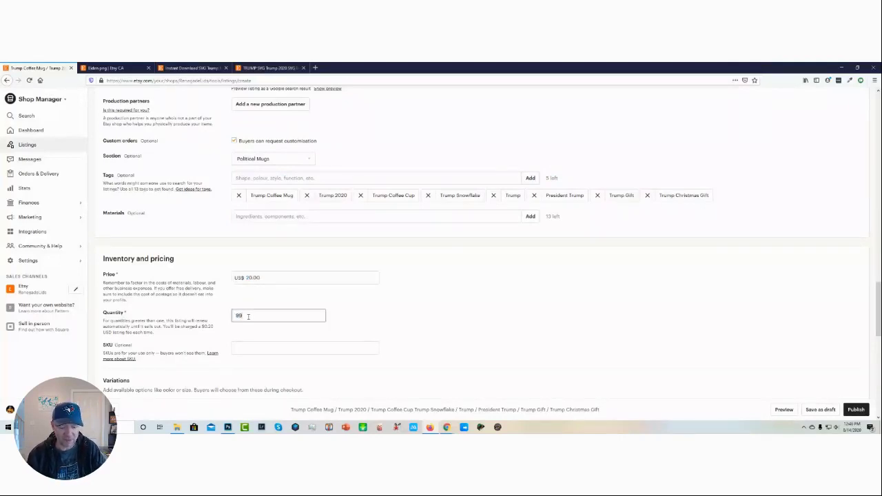
{"action": "left_click", "coordinate": [368, 310]}
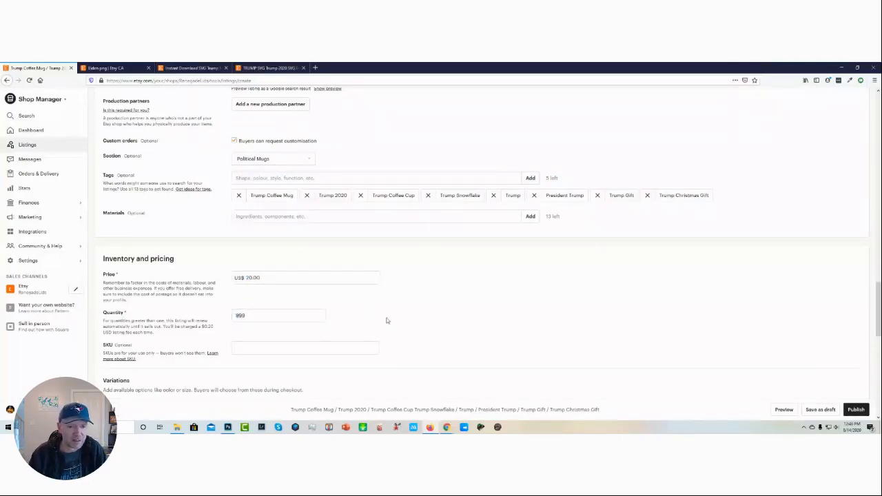
Leave the SKU blank and choose the "Full Price Mugs" delivery option for the listing.
{"action": "scroll", "coordinate": [386, 320], "scroll_direction": "down", "scroll_amount": 3}
{"action": "left_click", "coordinate": [290, 208]}
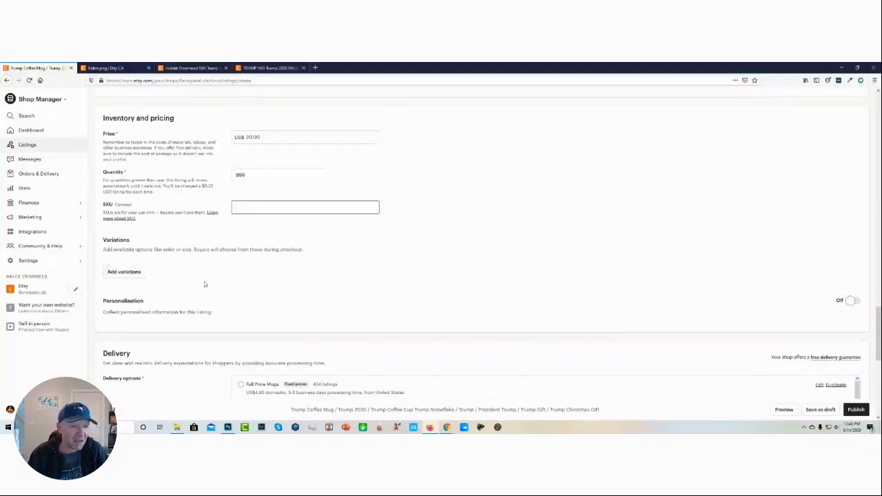
{"action": "scroll", "coordinate": [235, 289], "scroll_direction": "down", "scroll_amount": 3}
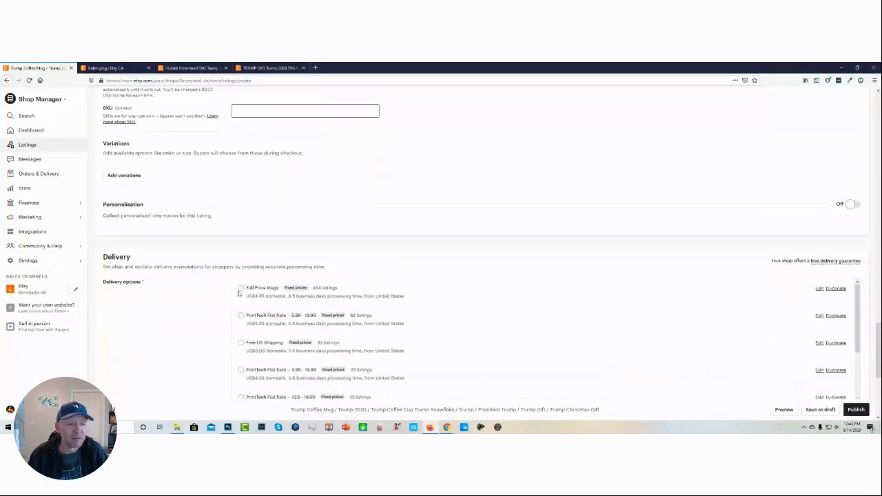
{"action": "scroll", "coordinate": [211, 291], "scroll_direction": "down", "scroll_amount": 2}
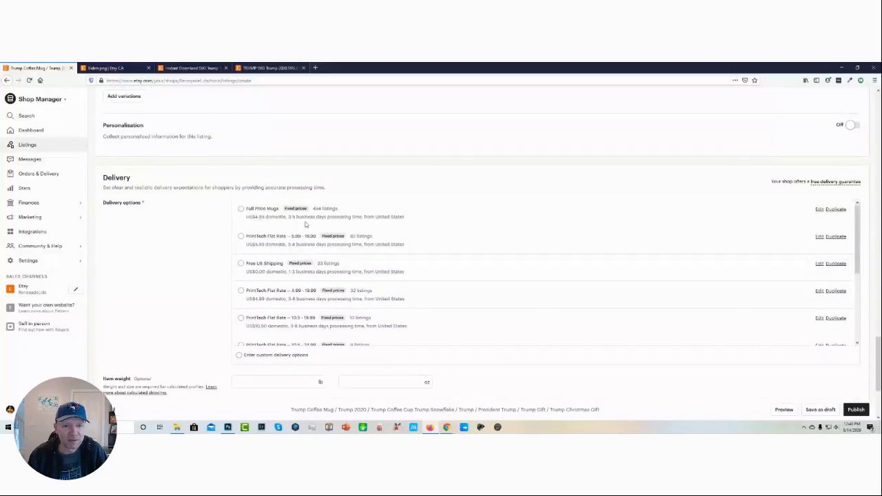
{"action": "left_click", "coordinate": [241, 209]}
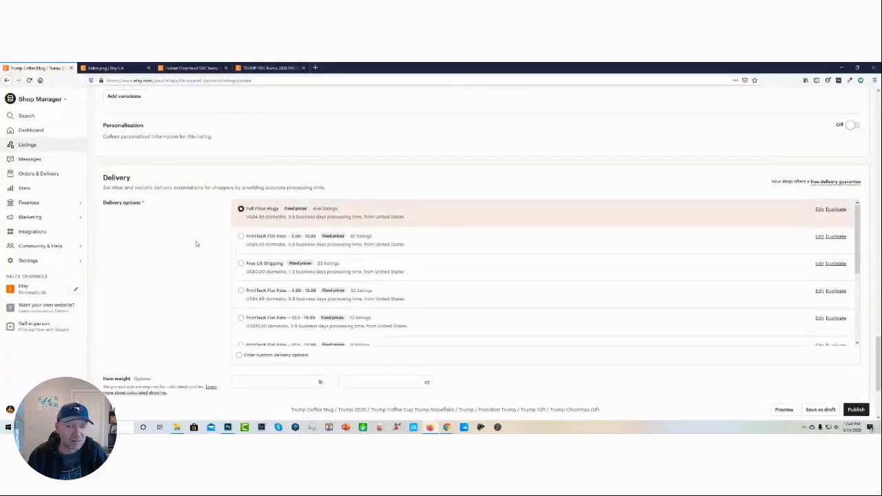
Publish the new listing with automatic renewal and Etsy Ads promotion left on, accepting the listing fee.
{"action": "scroll", "coordinate": [196, 244], "scroll_direction": "down", "scroll_amount": 3}
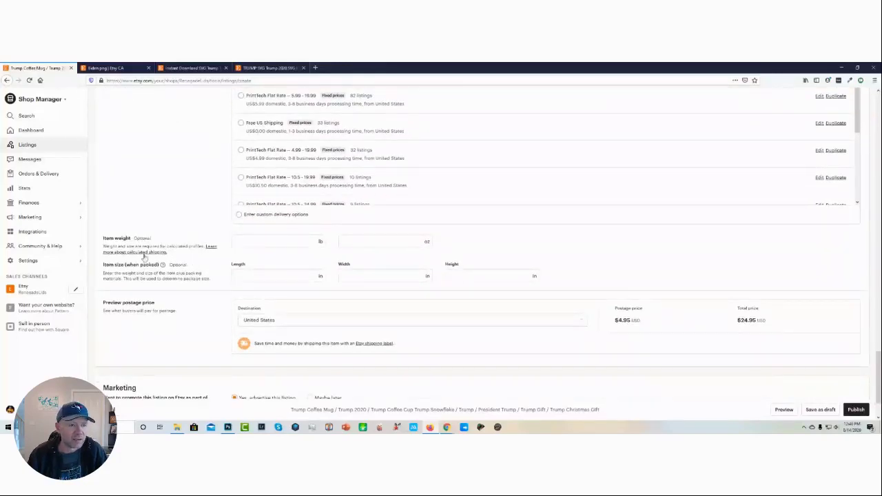
{"action": "scroll", "coordinate": [195, 306], "scroll_direction": "down", "scroll_amount": 2}
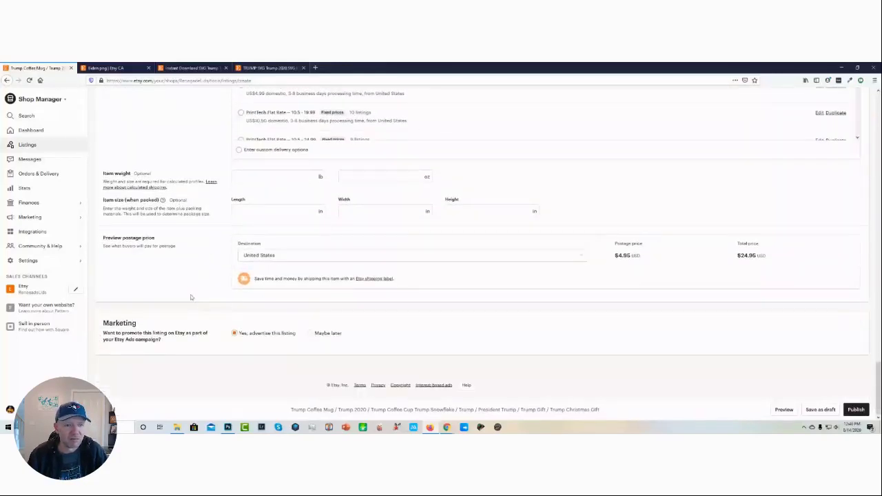
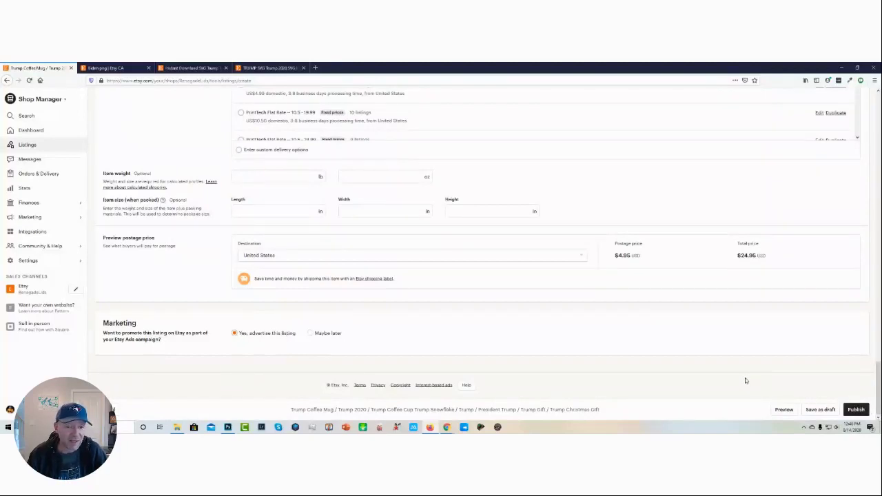
{"action": "left_click", "coordinate": [856, 410]}
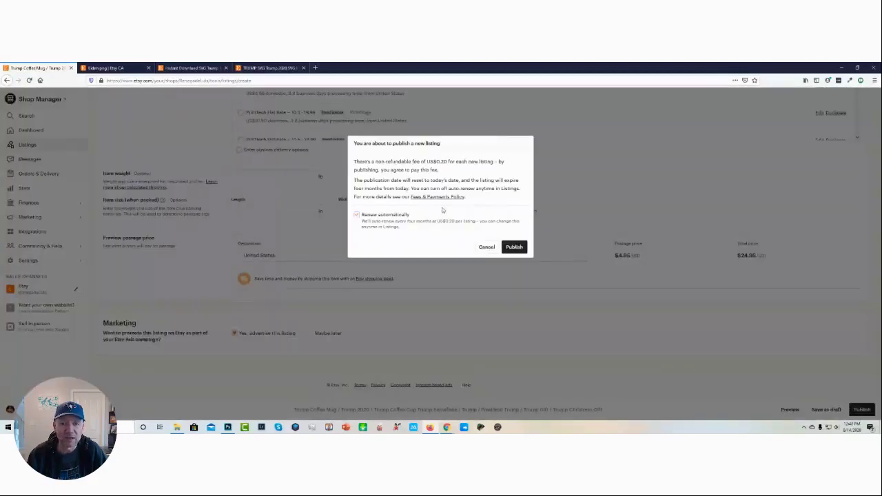
{"action": "left_click", "coordinate": [514, 248]}
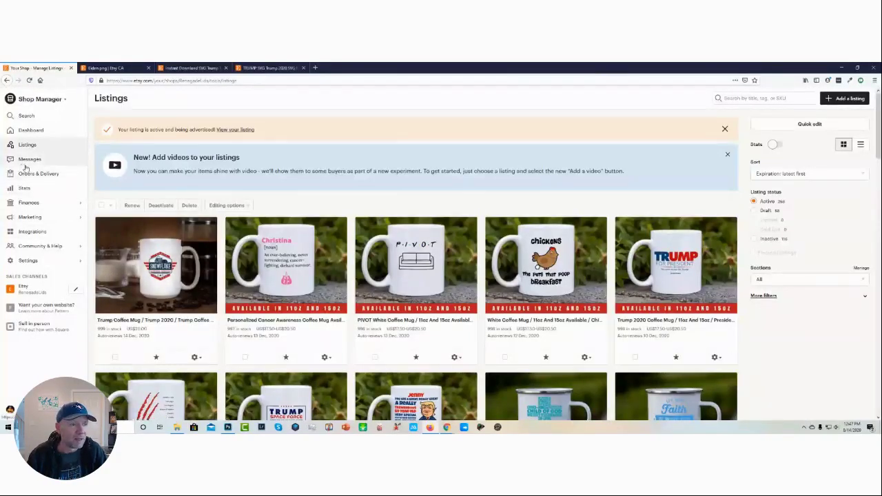
Open the included listings of the SAVE20 sale for editing from the shop's sales and coupons.
{"action": "left_click", "coordinate": [30, 217]}
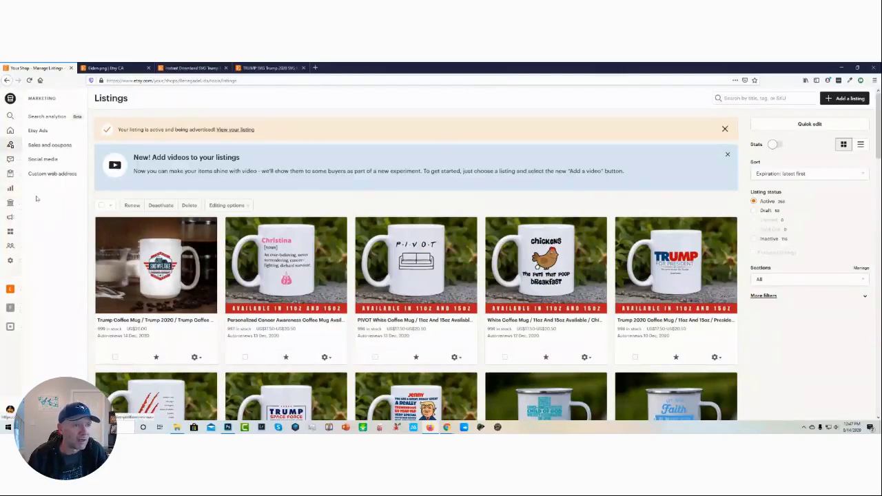
{"action": "left_click", "coordinate": [47, 145]}
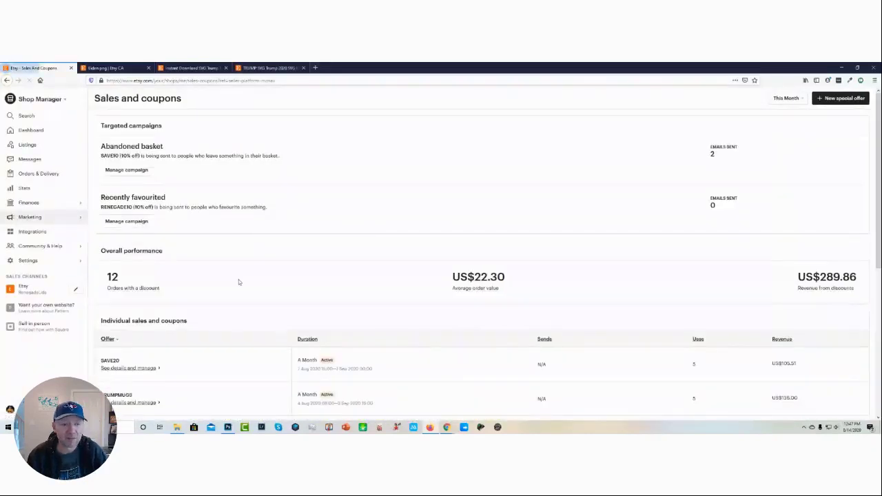
{"action": "scroll", "coordinate": [198, 335], "scroll_direction": "down", "scroll_amount": 2}
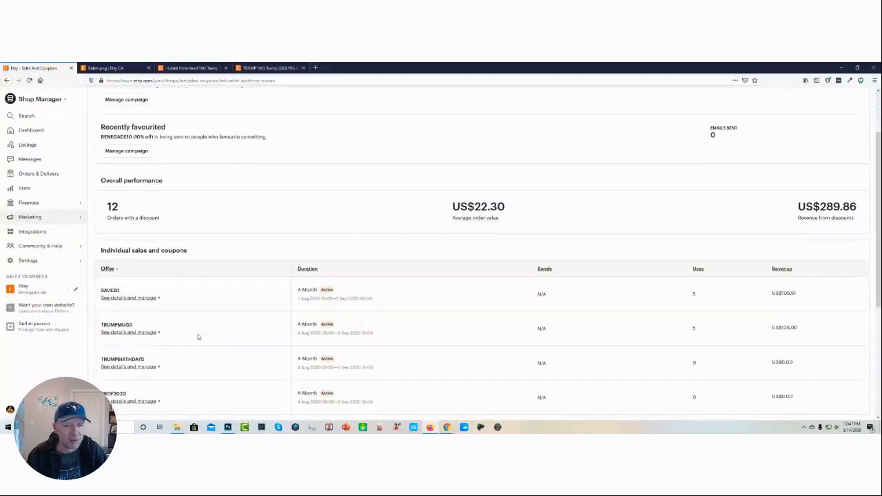
{"action": "left_click", "coordinate": [129, 298]}
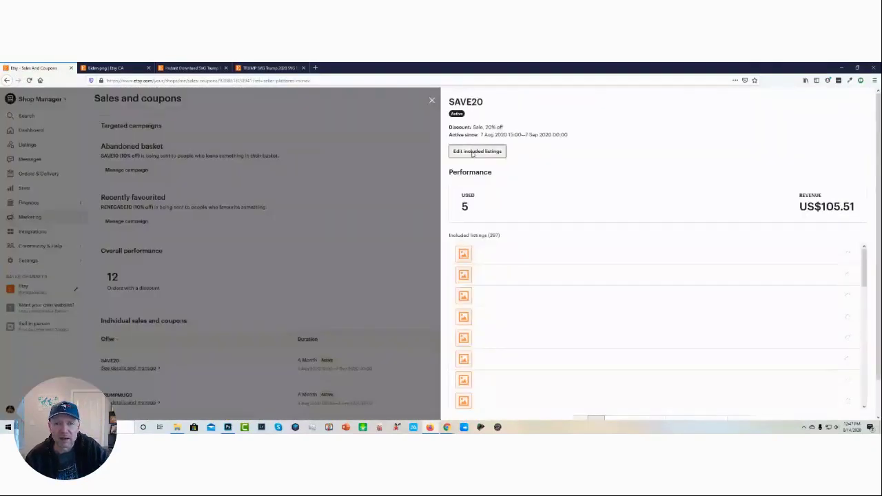
{"action": "left_click", "coordinate": [477, 153]}
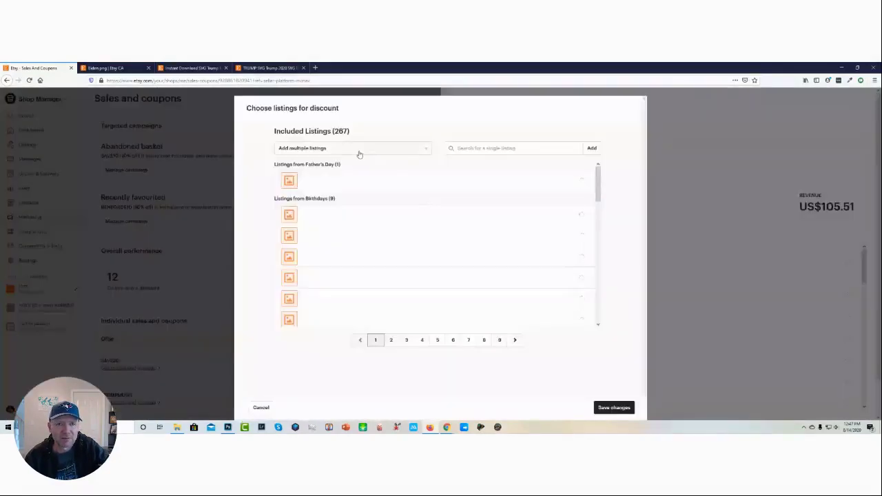
Add the Political Mugs section's listings to the SAVE20 discount, save the changes and close the sale's details.
{"action": "left_click", "coordinate": [360, 149]}
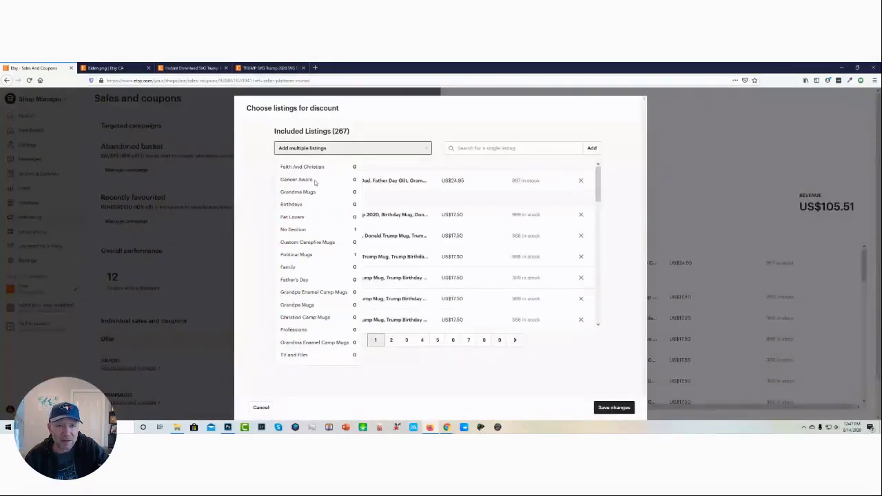
{"action": "left_click", "coordinate": [308, 255]}
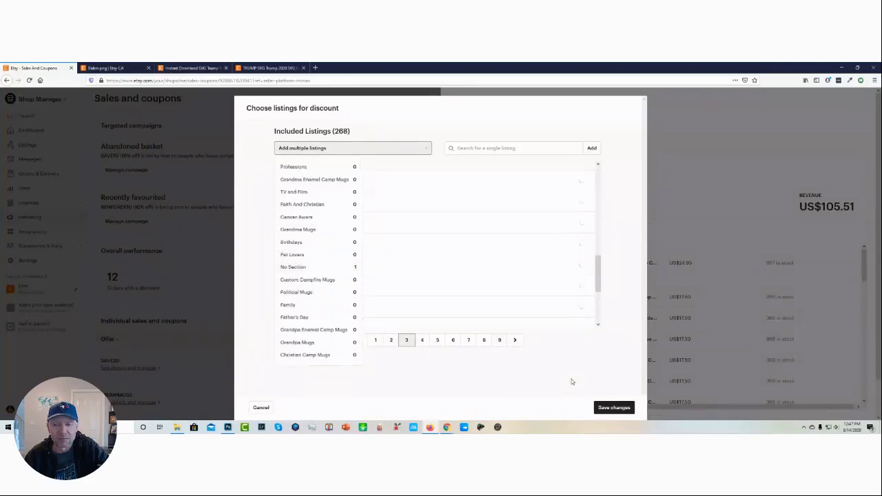
{"action": "left_click", "coordinate": [461, 282]}
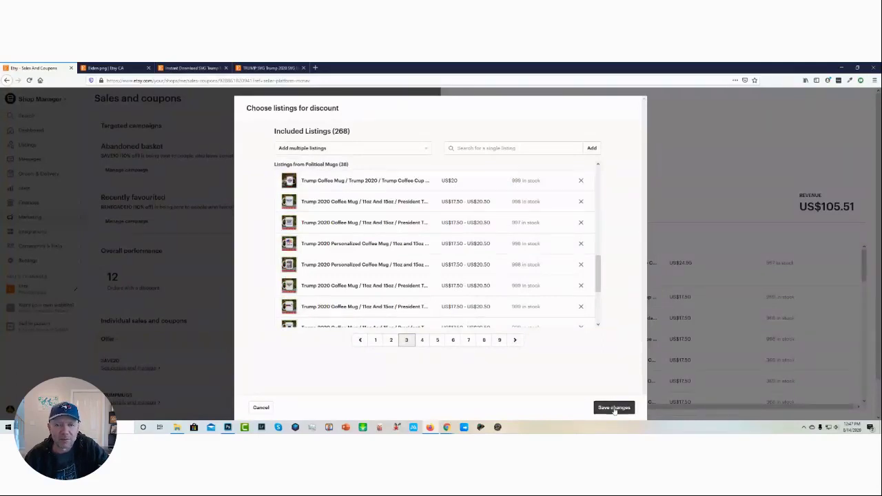
{"action": "left_click", "coordinate": [613, 408]}
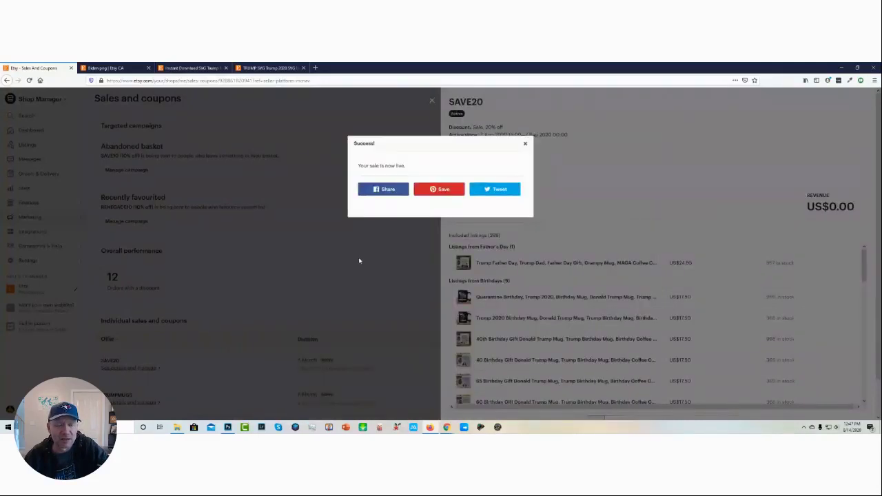
{"action": "left_click", "coordinate": [359, 260]}
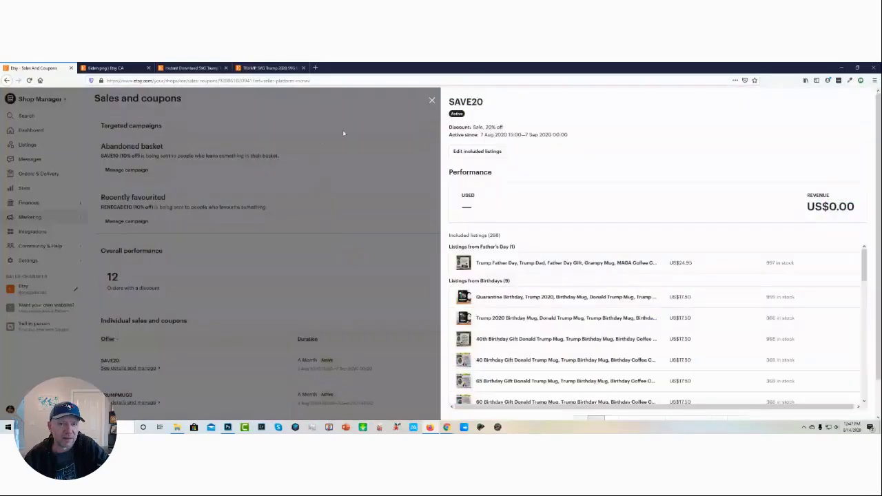
{"action": "left_click", "coordinate": [431, 98]}
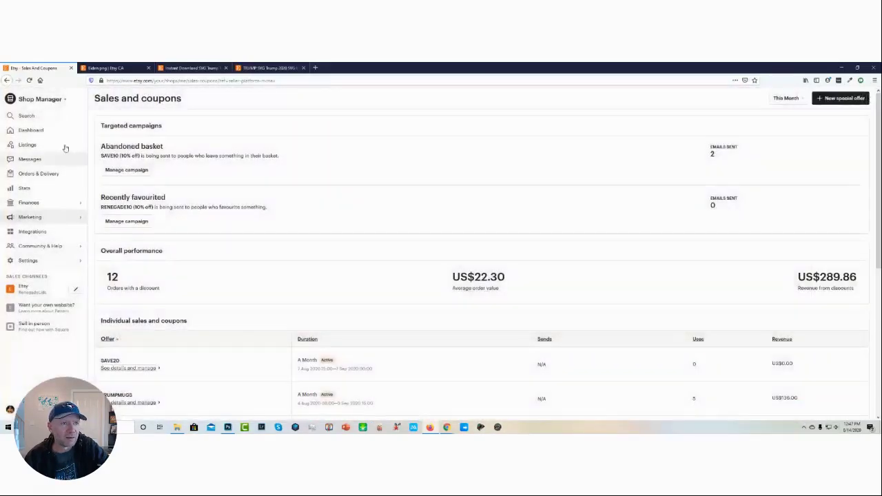
Return to the shop's listings, and look back over the "biden png" search results in the other tab.
{"action": "left_click", "coordinate": [27, 145]}
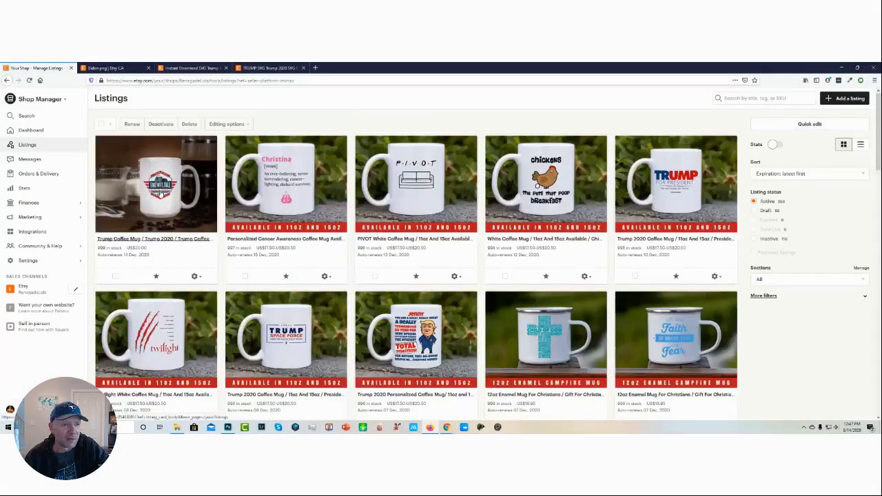
{"action": "left_click", "coordinate": [128, 72]}
{"action": "scroll", "coordinate": [282, 148], "scroll_direction": "up", "scroll_amount": 4}
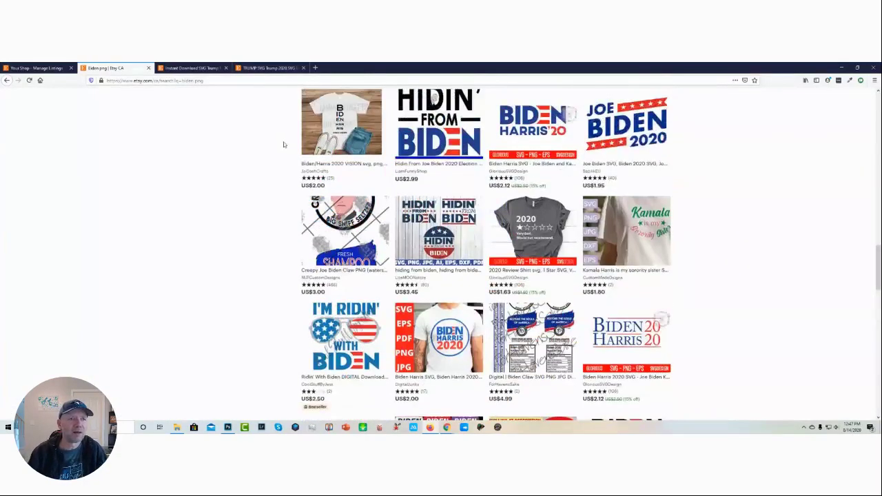
{"action": "scroll", "coordinate": [283, 144], "scroll_direction": "up", "scroll_amount": 15}
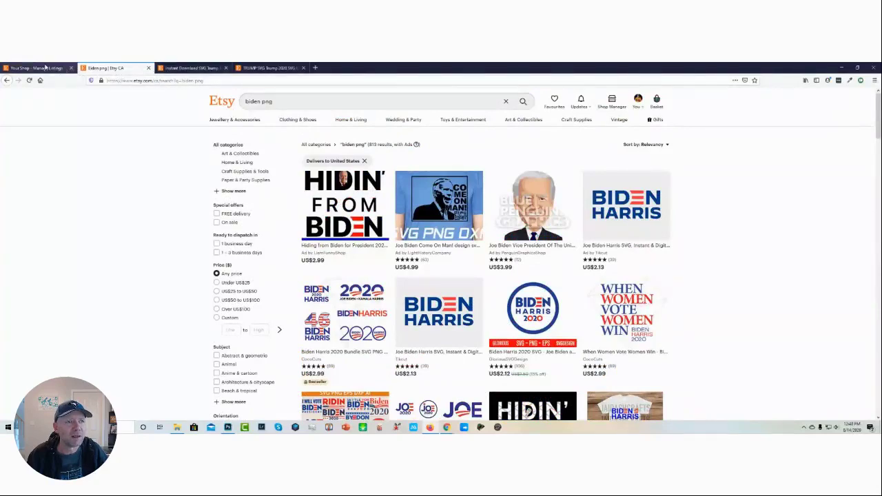
Open the RenegadeLids storefront in a new browser tab and view its items and sections.
{"action": "left_click", "coordinate": [45, 67]}
{"action": "right_click", "coordinate": [28, 288]}
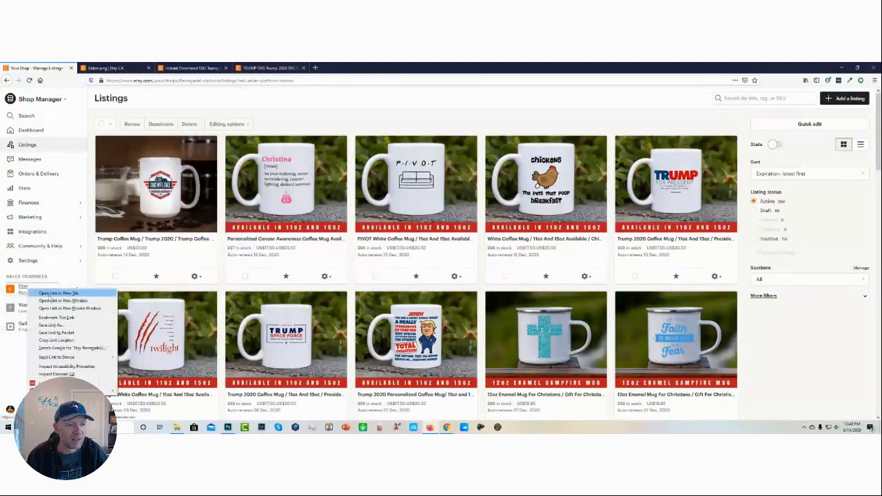
{"action": "left_click", "coordinate": [59, 292]}
{"action": "left_click", "coordinate": [114, 68]}
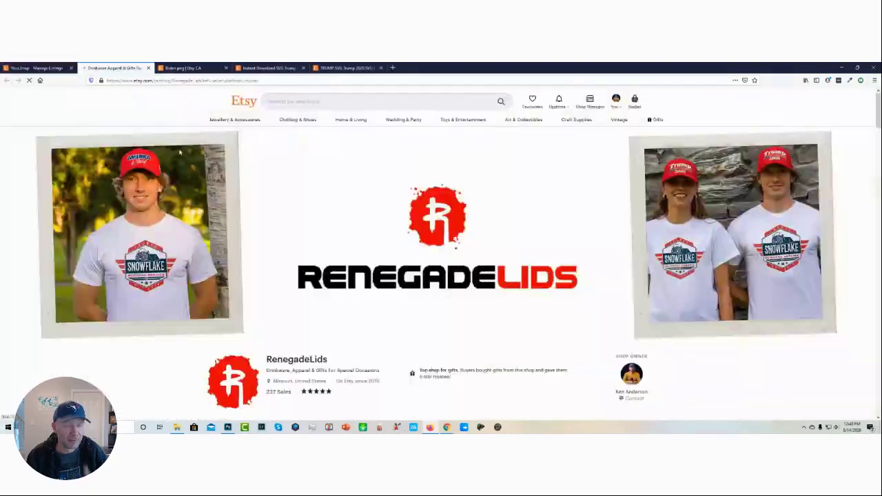
{"action": "scroll", "coordinate": [207, 379], "scroll_direction": "down", "scroll_amount": 6}
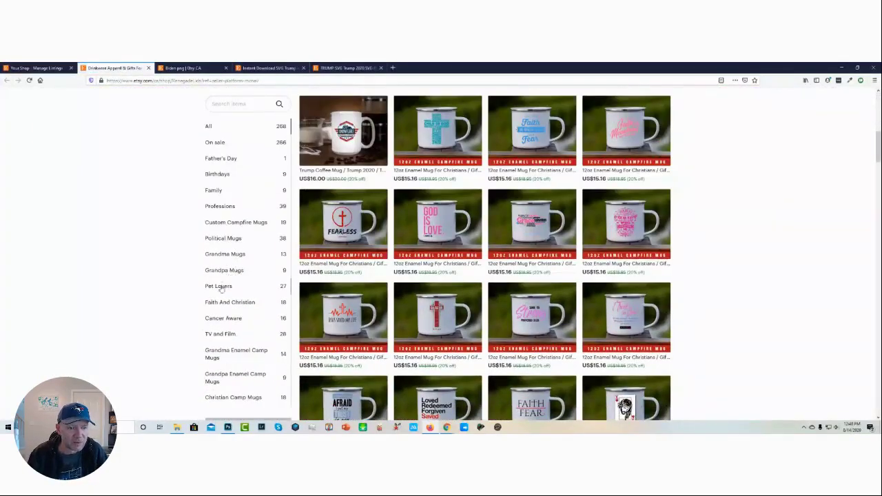
Browse both pages of the storefront's Political Mugs section.
{"action": "left_click", "coordinate": [224, 239]}
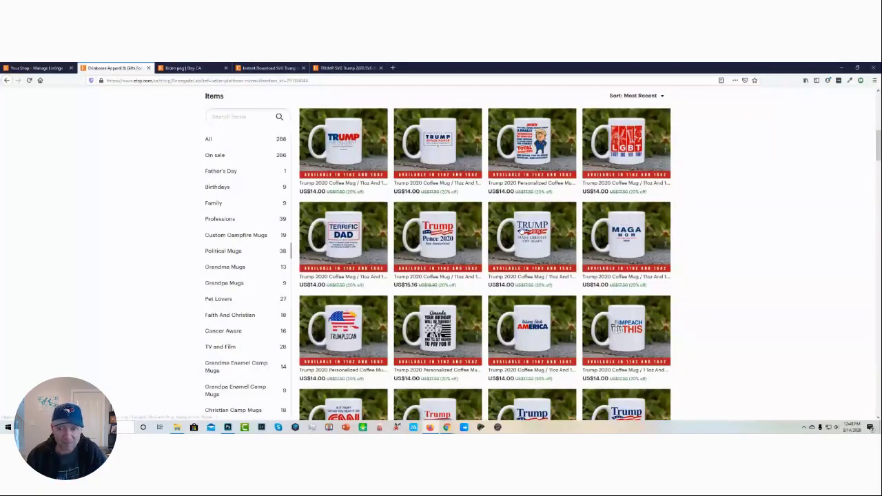
{"action": "scroll", "coordinate": [520, 235], "scroll_direction": "down", "scroll_amount": 3}
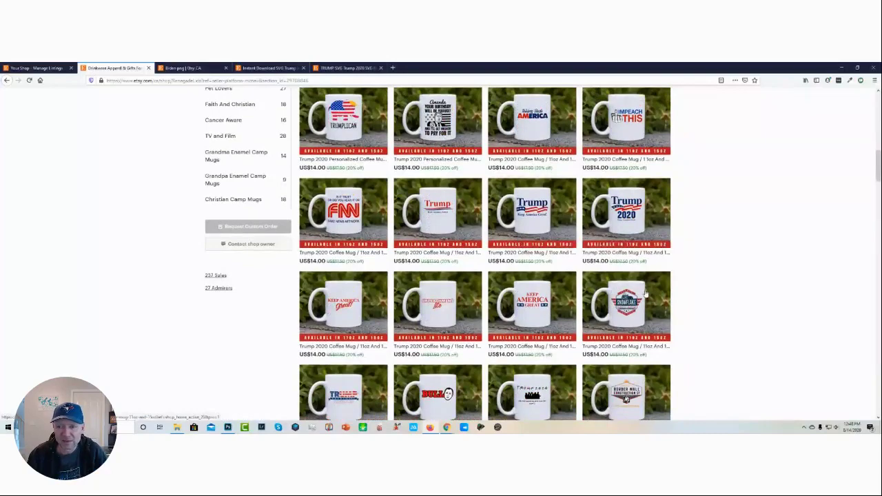
{"action": "scroll", "coordinate": [634, 303], "scroll_direction": "down", "scroll_amount": 5}
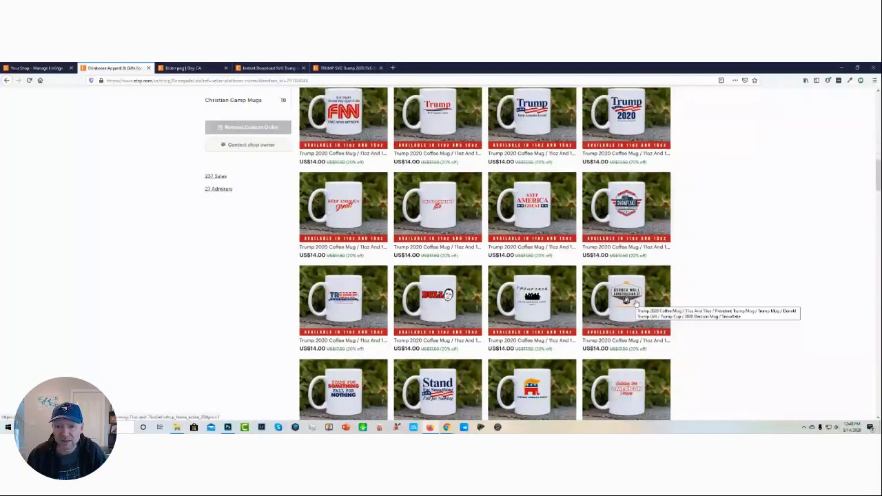
{"action": "scroll", "coordinate": [635, 303], "scroll_direction": "down", "scroll_amount": 2}
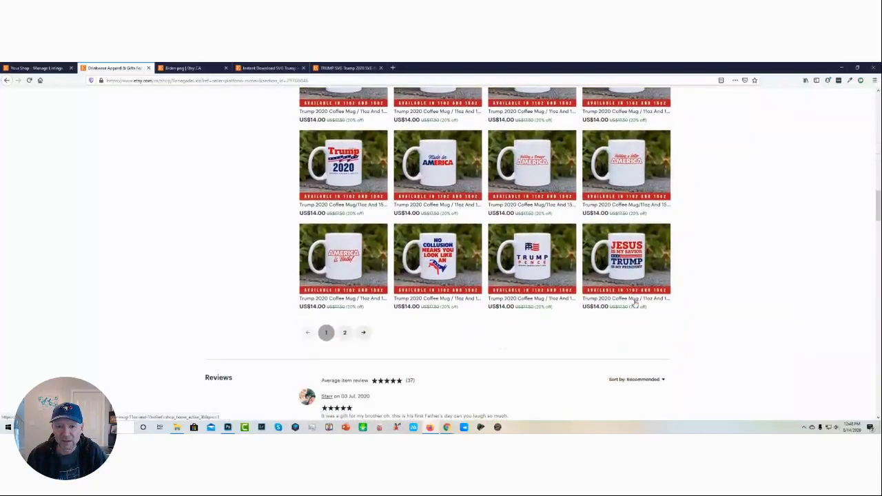
{"action": "left_click", "coordinate": [346, 333]}
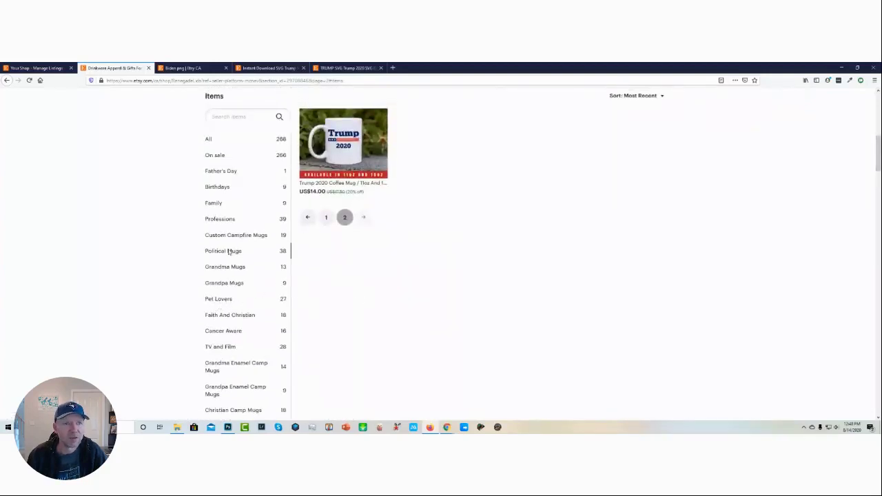
Open the new Trump Coffee Mug listing in the editor and review its details, description, tags, pricing and delivery.
{"action": "left_click", "coordinate": [45, 68]}
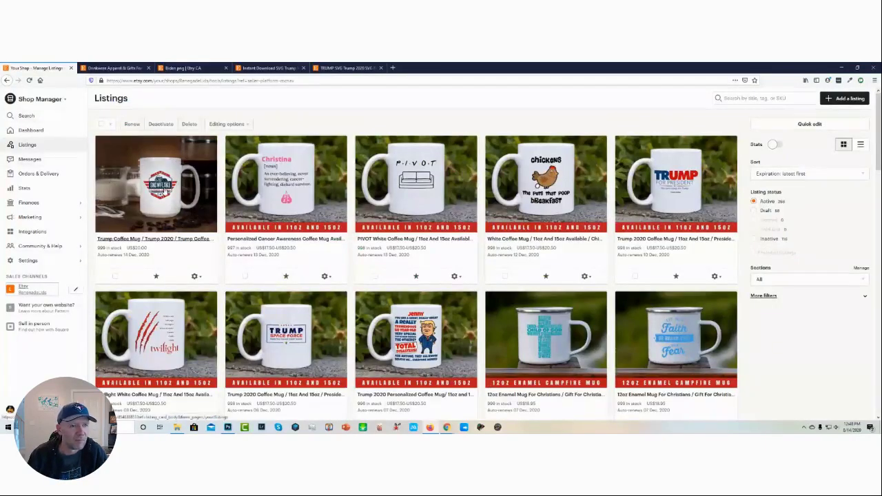
{"action": "left_click", "coordinate": [164, 193]}
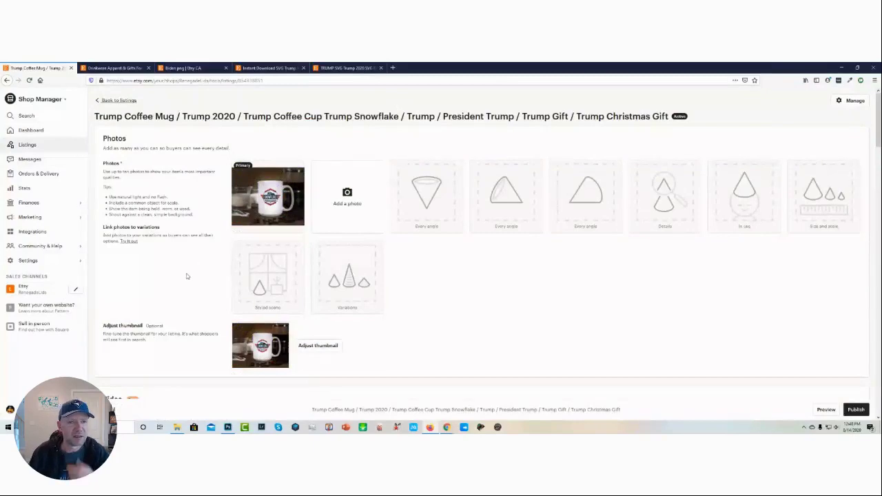
{"action": "scroll", "coordinate": [186, 276], "scroll_direction": "down", "scroll_amount": 6}
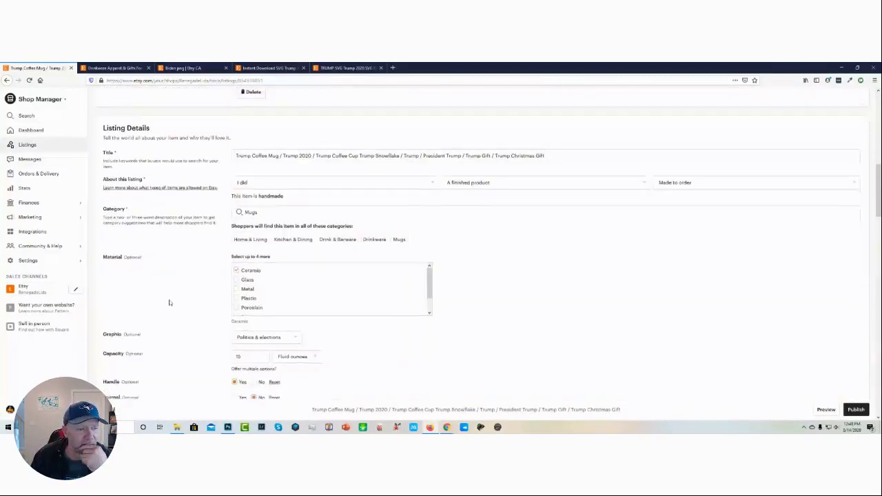
{"action": "scroll", "coordinate": [169, 303], "scroll_direction": "down", "scroll_amount": 5}
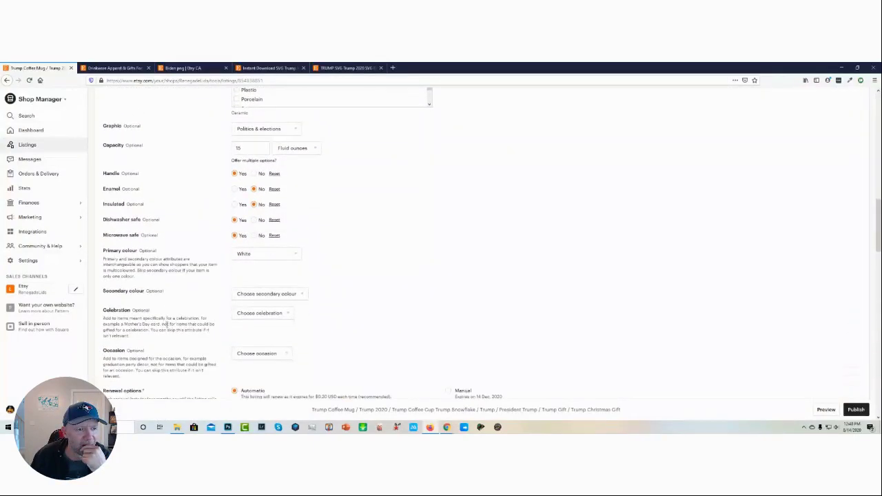
{"action": "scroll", "coordinate": [186, 295], "scroll_direction": "down", "scroll_amount": 4}
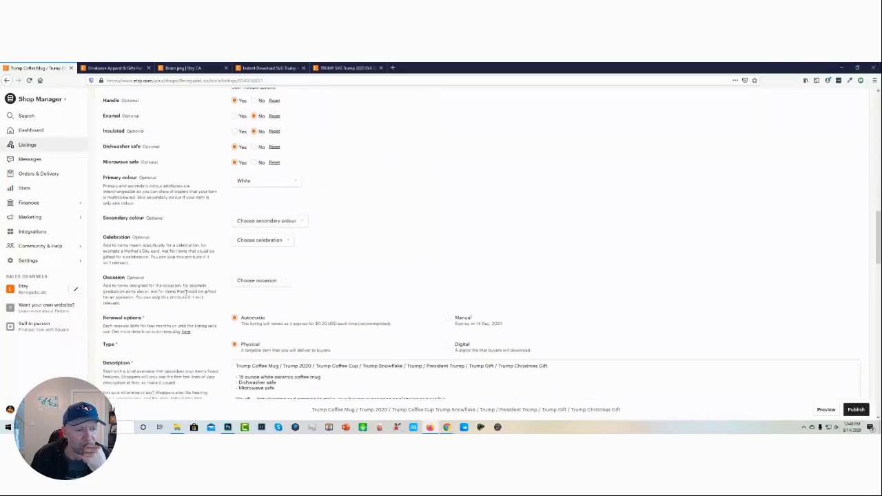
{"action": "scroll", "coordinate": [186, 292], "scroll_direction": "down", "scroll_amount": 1}
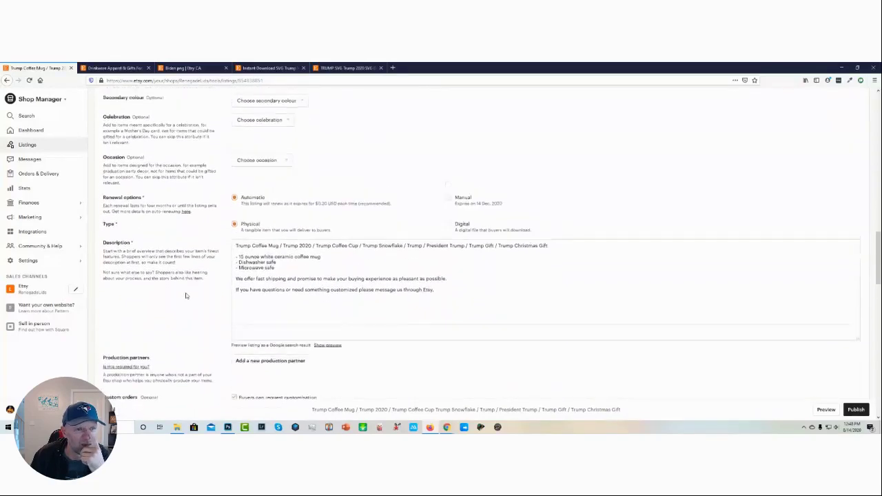
{"action": "scroll", "coordinate": [186, 294], "scroll_direction": "up", "scroll_amount": 5}
{"action": "scroll", "coordinate": [186, 295], "scroll_direction": "up", "scroll_amount": 5}
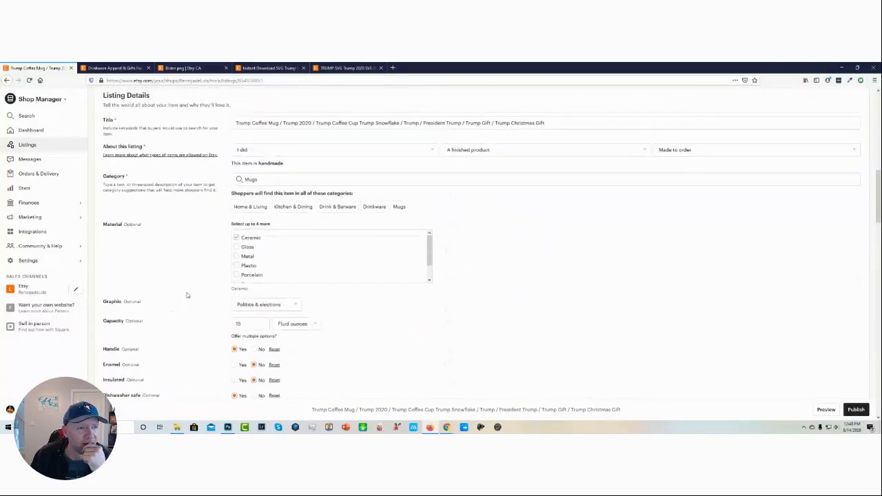
{"action": "scroll", "coordinate": [186, 294], "scroll_direction": "up", "scroll_amount": 3}
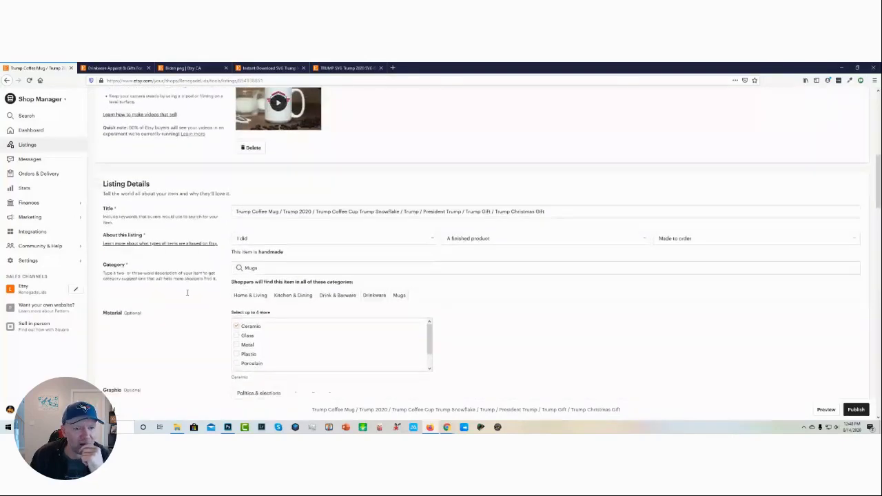
{"action": "scroll", "coordinate": [186, 294], "scroll_direction": "down", "scroll_amount": 3}
{"action": "scroll", "coordinate": [186, 295], "scroll_direction": "down", "scroll_amount": 4}
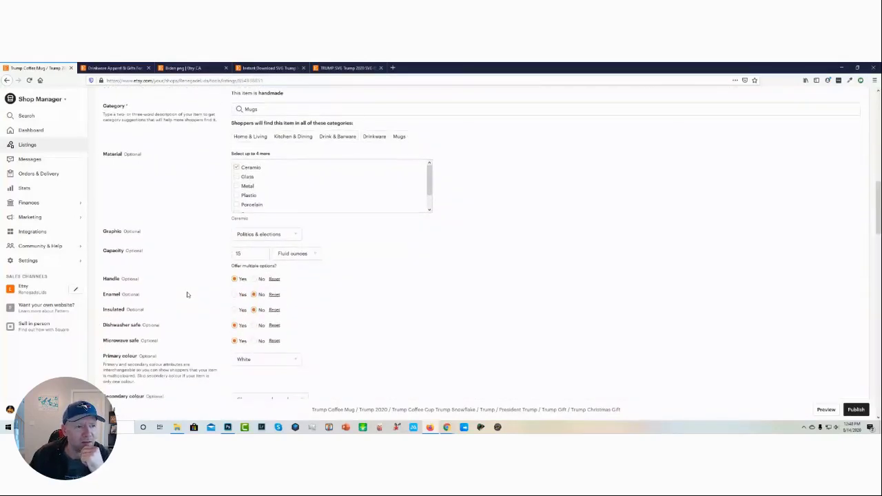
{"action": "scroll", "coordinate": [187, 295], "scroll_direction": "down", "scroll_amount": 5}
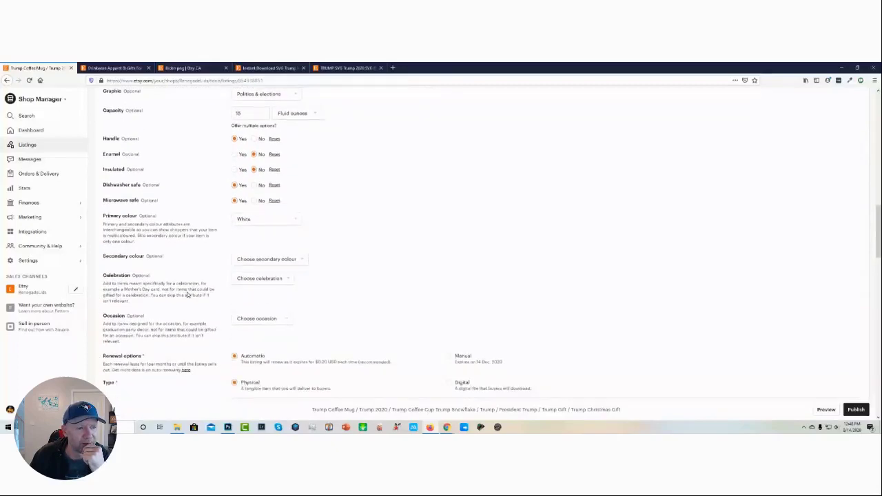
{"action": "scroll", "coordinate": [187, 295], "scroll_direction": "down", "scroll_amount": 6}
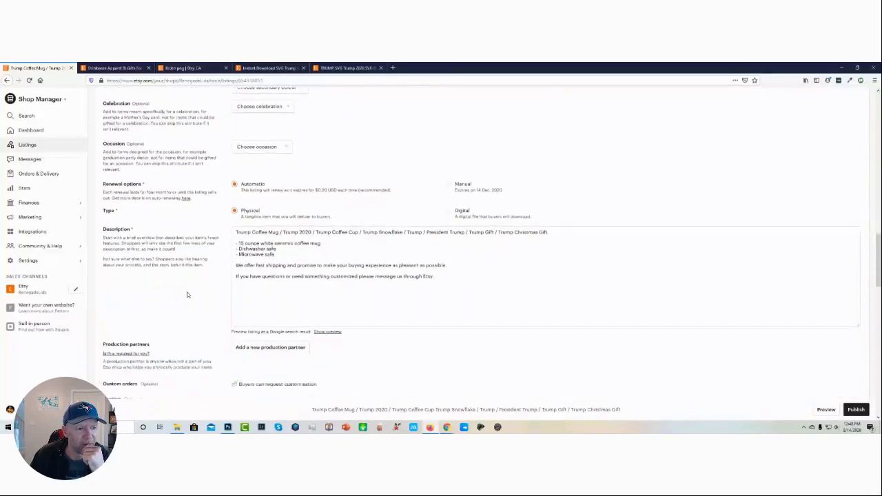
{"action": "scroll", "coordinate": [187, 294], "scroll_direction": "down", "scroll_amount": 7}
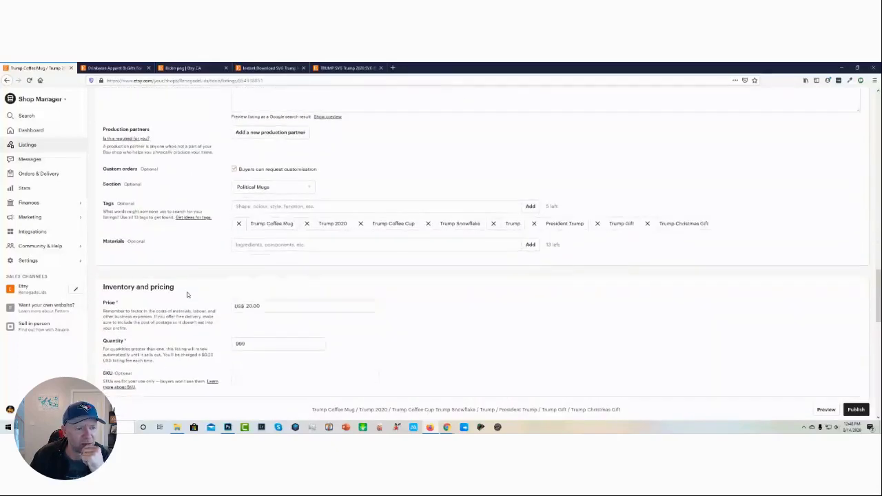
{"action": "scroll", "coordinate": [187, 295], "scroll_direction": "down", "scroll_amount": 5}
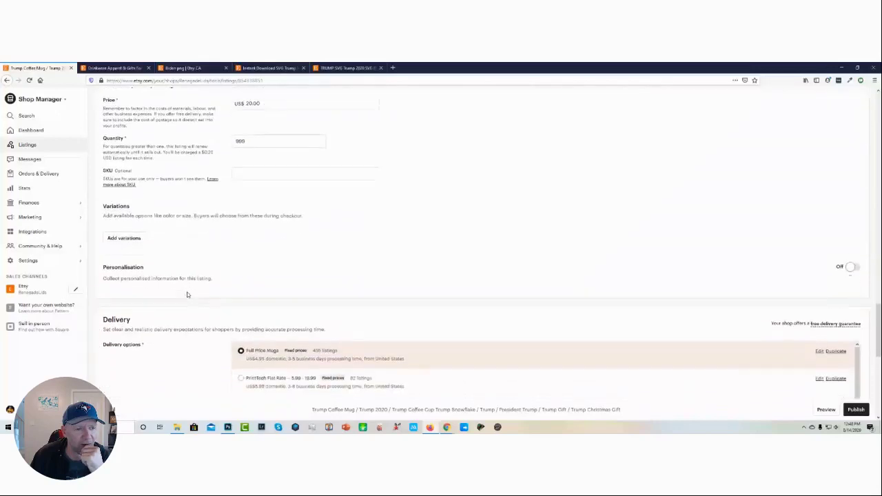
Check the delivery options, section and tags of the Trump Coffee Mug listing in the editor.
{"action": "scroll", "coordinate": [187, 295], "scroll_direction": "down", "scroll_amount": 3}
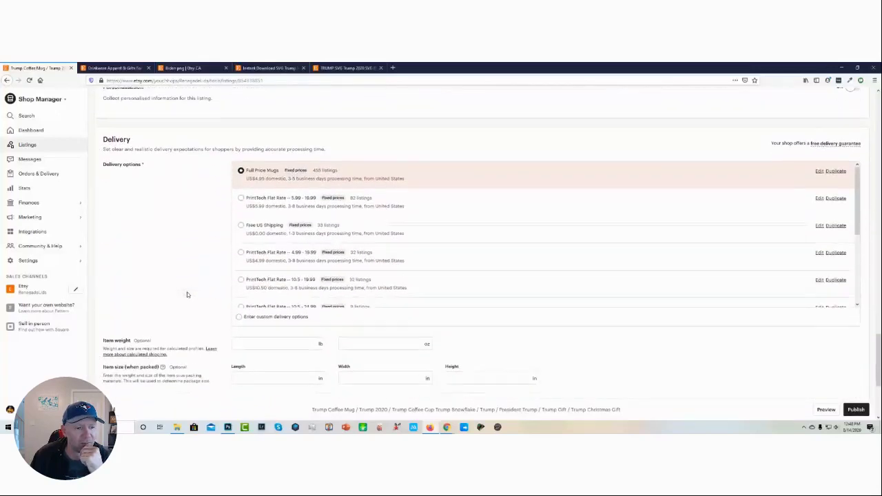
{"action": "scroll", "coordinate": [187, 295], "scroll_direction": "up", "scroll_amount": 6}
{"action": "scroll", "coordinate": [186, 294], "scroll_direction": "up", "scroll_amount": 6}
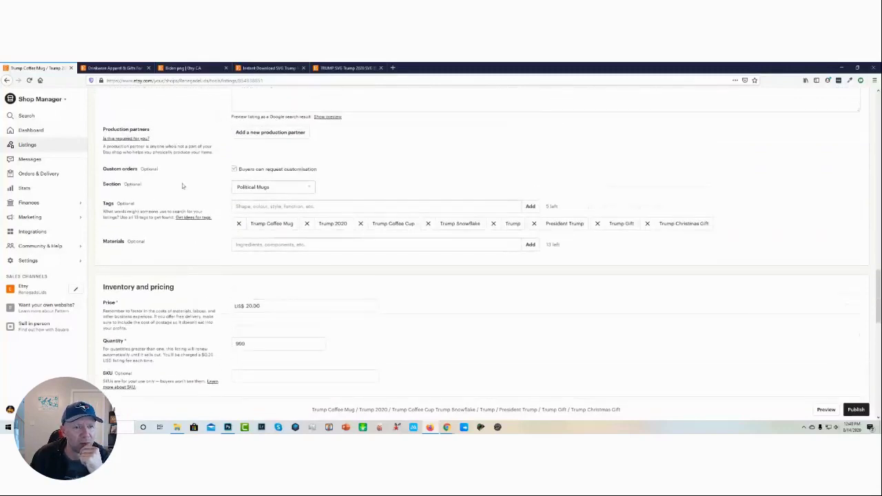
Return to the storefront and look through its Professions section and both pages of its Political Mugs section.
{"action": "left_click", "coordinate": [117, 69]}
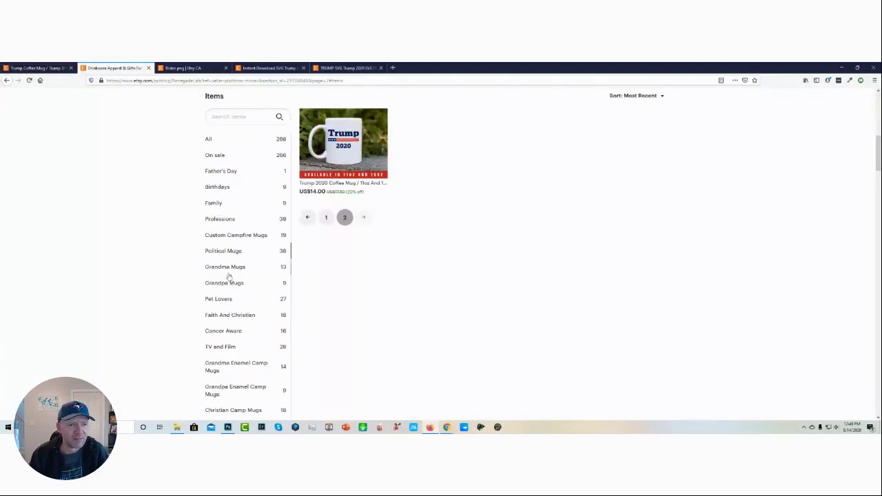
{"action": "scroll", "coordinate": [228, 303], "scroll_direction": "down", "scroll_amount": 1}
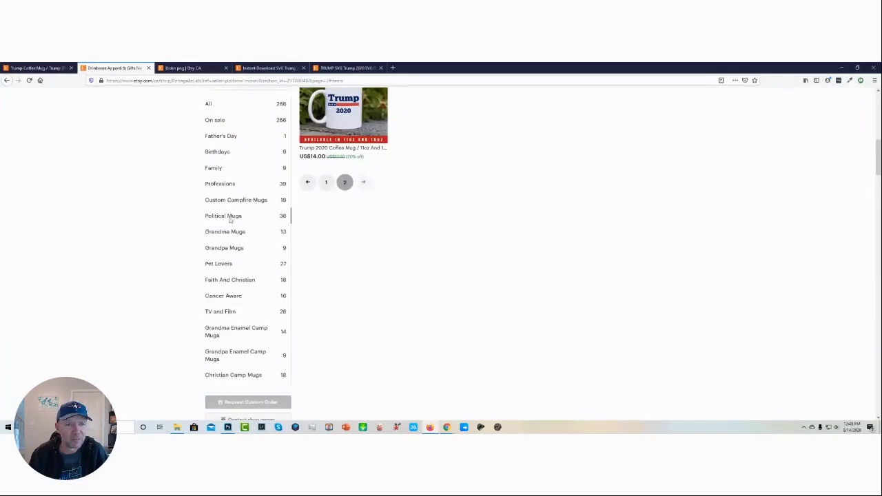
{"action": "left_click", "coordinate": [219, 184]}
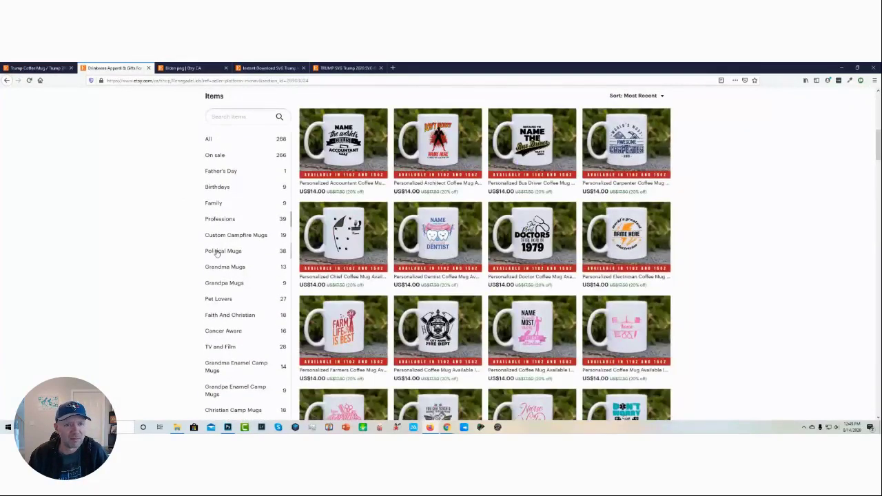
{"action": "left_click", "coordinate": [217, 252]}
{"action": "scroll", "coordinate": [503, 249], "scroll_direction": "down", "scroll_amount": 1}
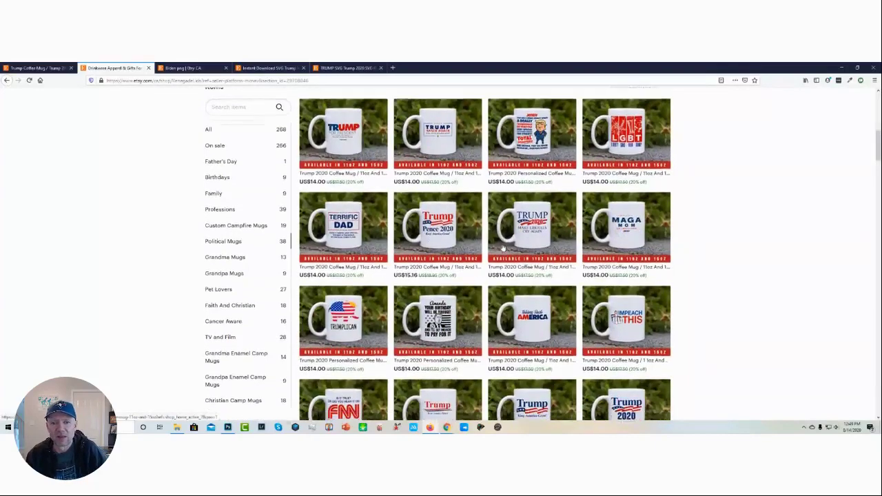
{"action": "scroll", "coordinate": [503, 249], "scroll_direction": "down", "scroll_amount": 8}
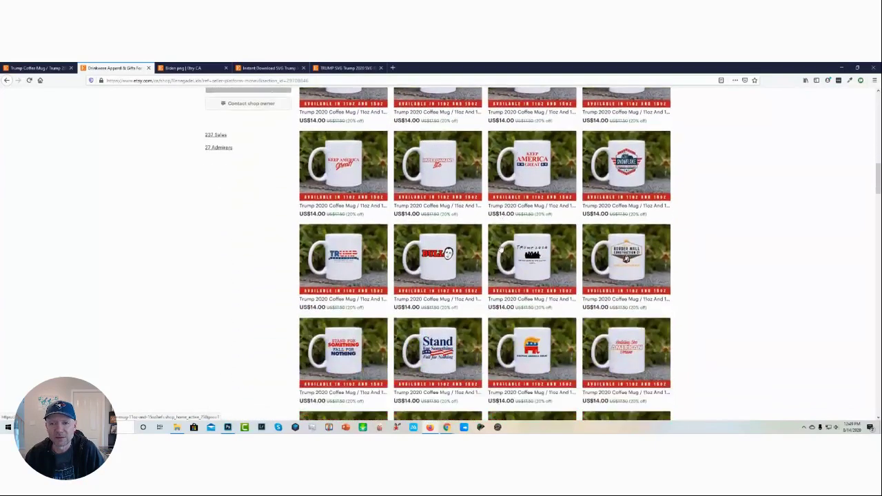
{"action": "scroll", "coordinate": [618, 205], "scroll_direction": "up", "scroll_amount": 3}
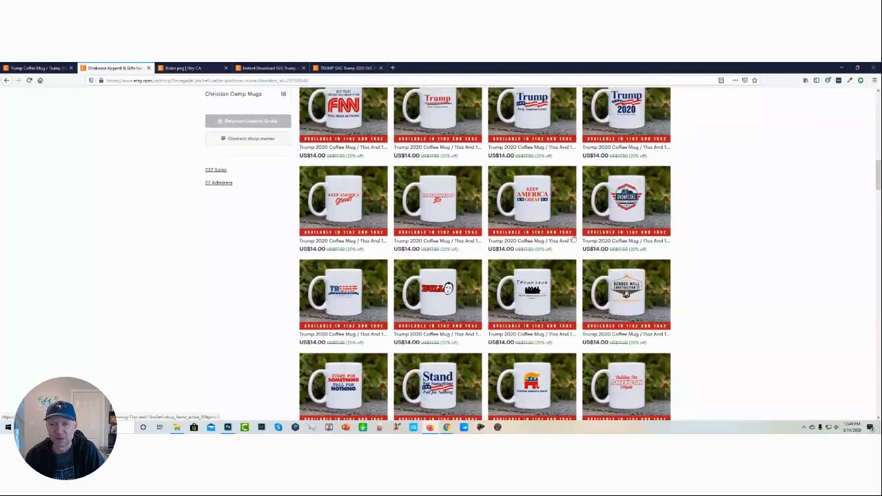
{"action": "scroll", "coordinate": [573, 238], "scroll_direction": "down", "scroll_amount": 5}
{"action": "scroll", "coordinate": [516, 273], "scroll_direction": "down", "scroll_amount": 5}
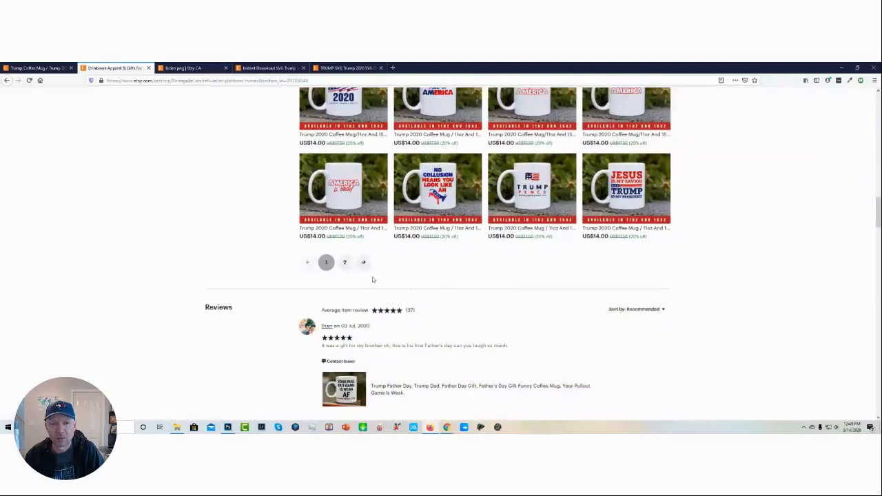
{"action": "left_click", "coordinate": [346, 262]}
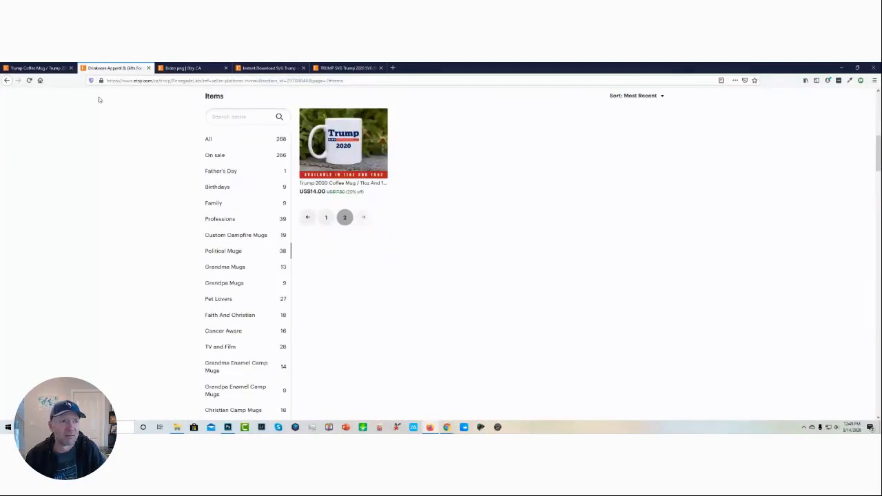
Reload the storefront's Political Mugs section and look through its two pages again.
{"action": "left_click", "coordinate": [29, 80]}
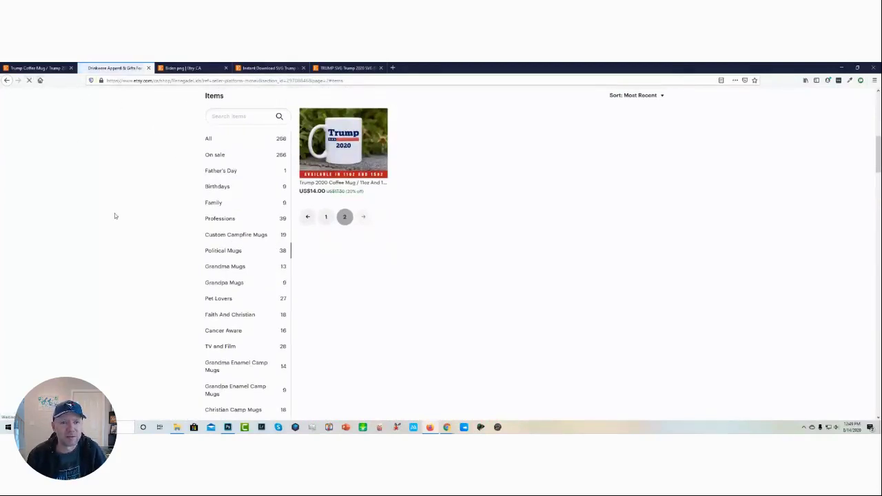
{"action": "left_click", "coordinate": [327, 217]}
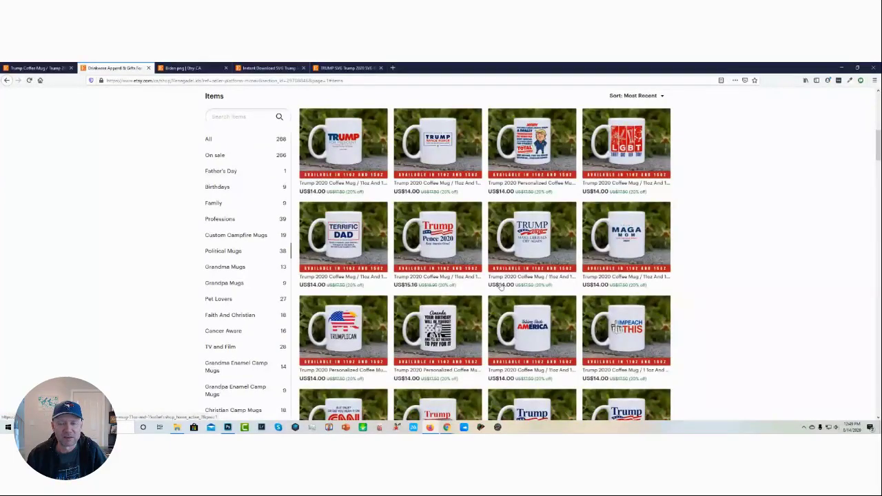
{"action": "scroll", "coordinate": [500, 289], "scroll_direction": "down", "scroll_amount": 10}
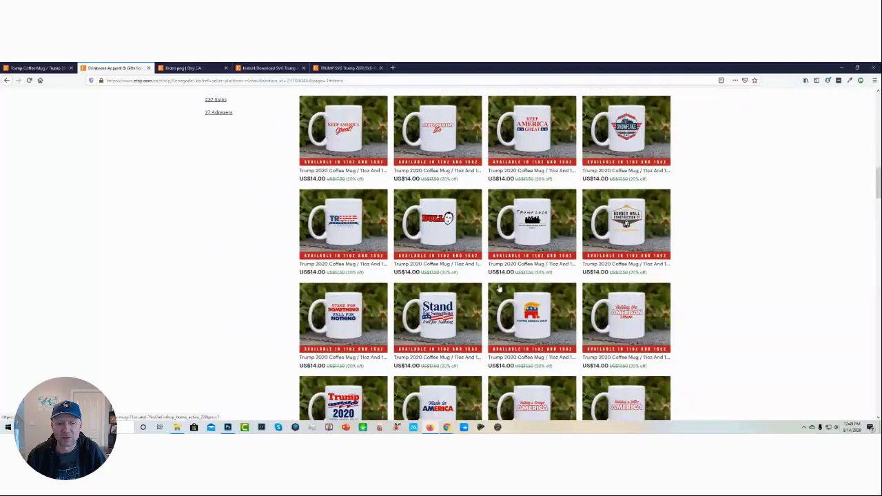
{"action": "scroll", "coordinate": [500, 288], "scroll_direction": "down", "scroll_amount": 3}
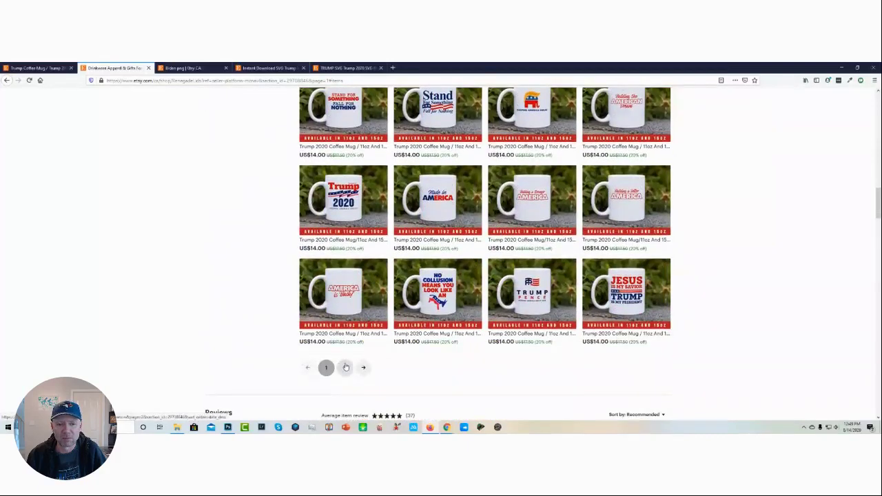
{"action": "left_click", "coordinate": [345, 367]}
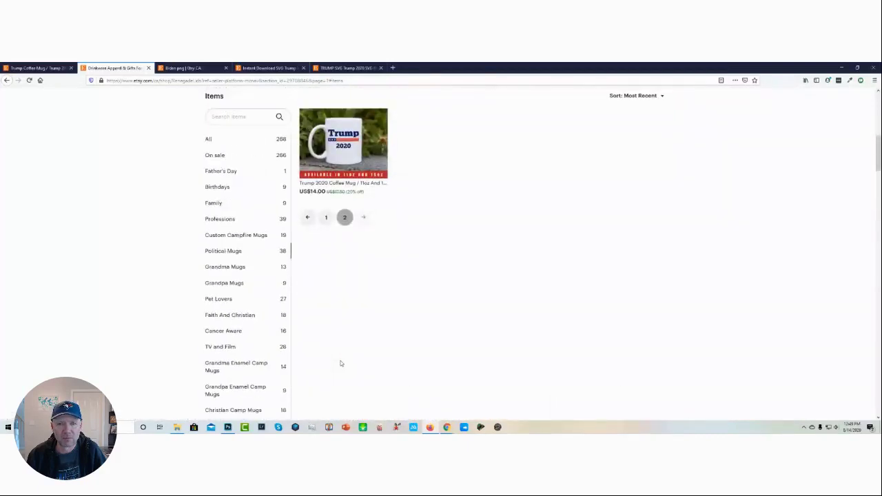
{"action": "scroll", "coordinate": [198, 127], "scroll_direction": "up", "scroll_amount": 1}
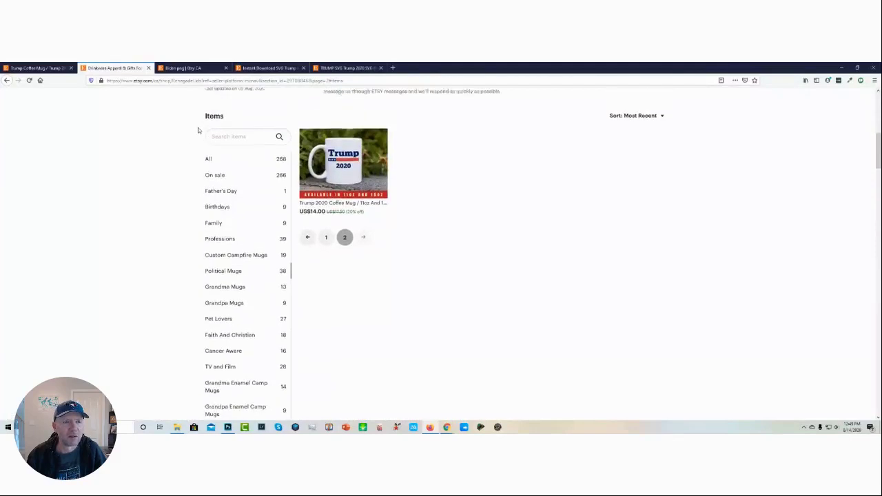
Search the storefront's items for "snowflake".
{"action": "left_click", "coordinate": [229, 187]}
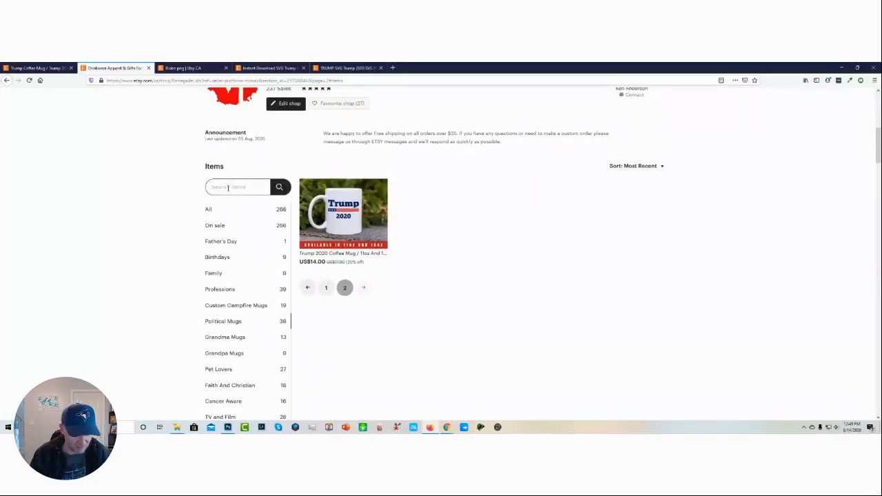
{"action": "type", "text": "snowfla"}
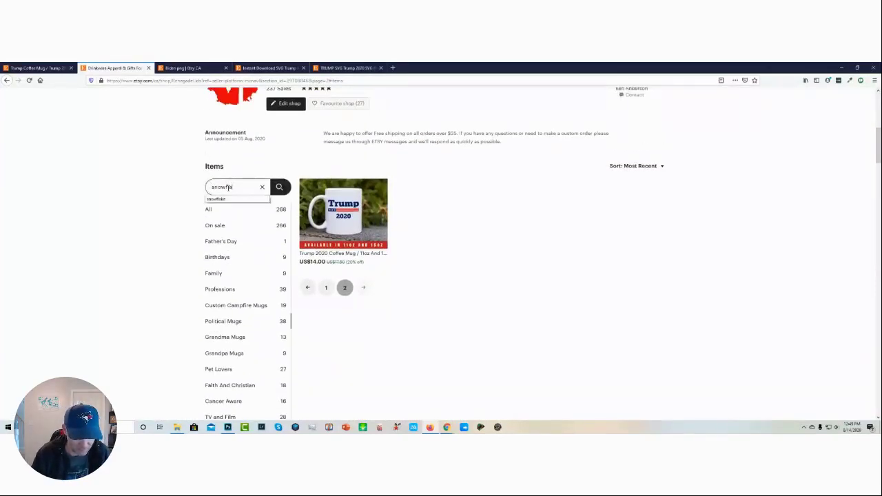
{"action": "type", "text": "ke"}
{"action": "key", "text": "Return"}
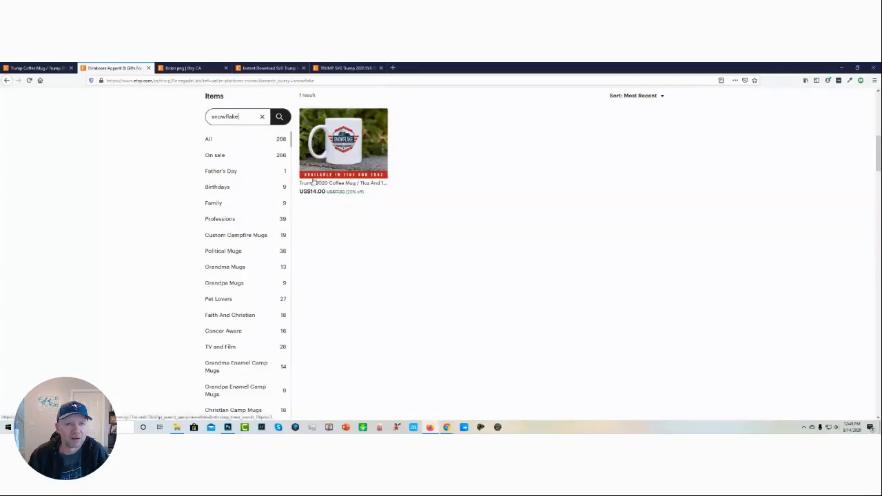
Publish the Trump Coffee Mug listing again from its editor and open the live listing page.
{"action": "left_click", "coordinate": [34, 67]}
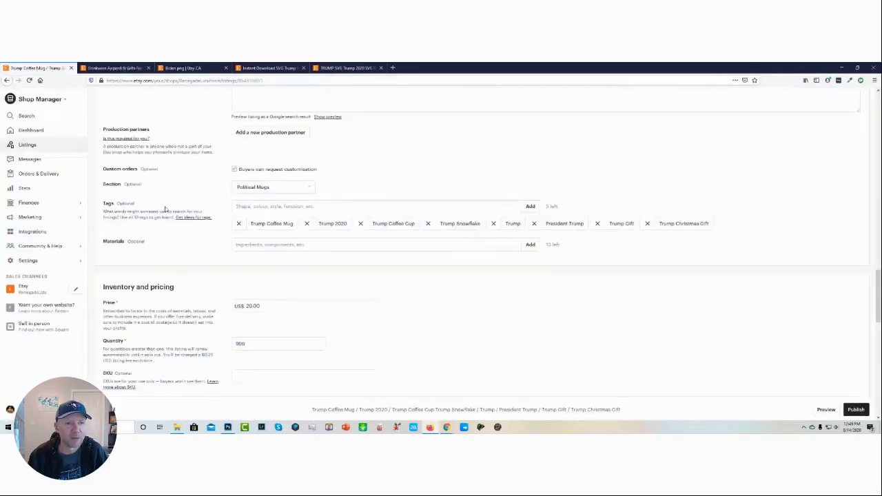
{"action": "scroll", "coordinate": [169, 201], "scroll_direction": "up", "scroll_amount": 4}
{"action": "scroll", "coordinate": [170, 202], "scroll_direction": "up", "scroll_amount": 15}
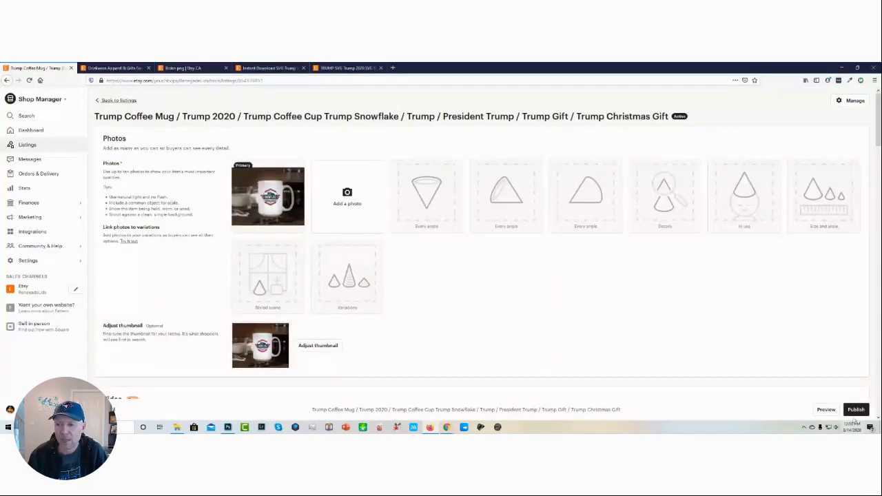
{"action": "left_click", "coordinate": [853, 410]}
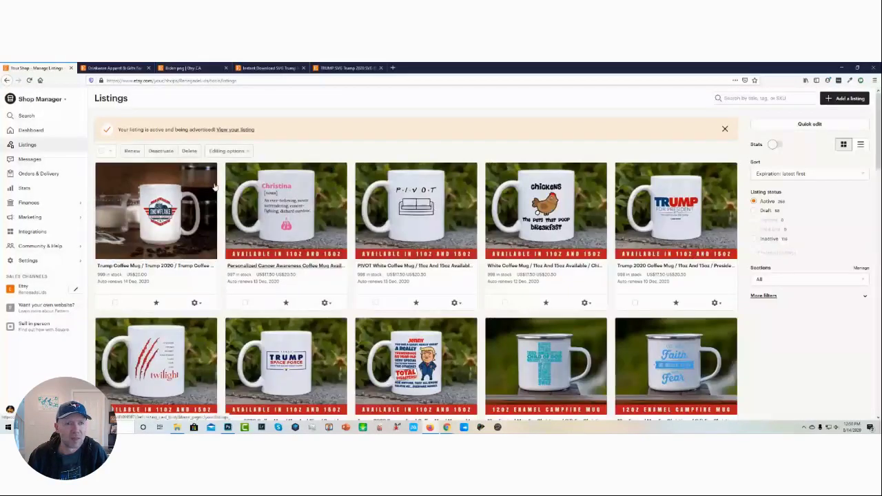
{"action": "left_click", "coordinate": [231, 131]}
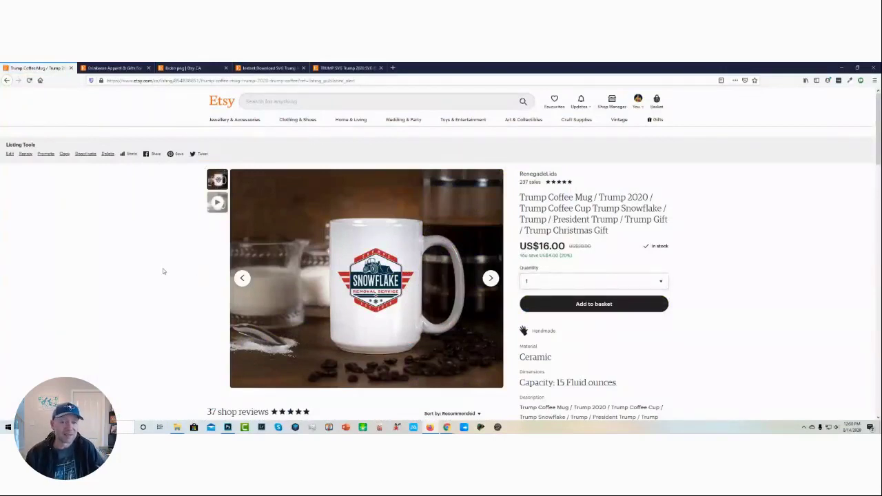
Review the live mug listing's video, photo, full description, reviews and delivery details.
{"action": "left_click", "coordinate": [490, 278]}
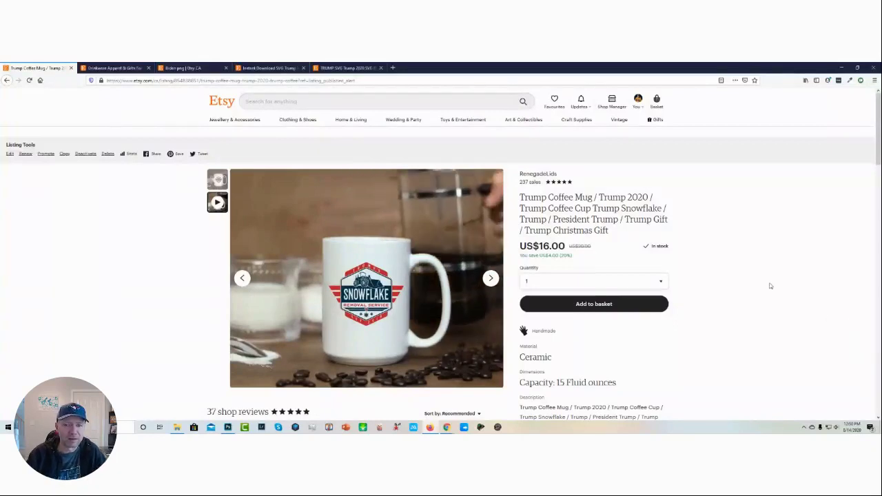
{"action": "scroll", "coordinate": [806, 308], "scroll_direction": "down", "scroll_amount": 2}
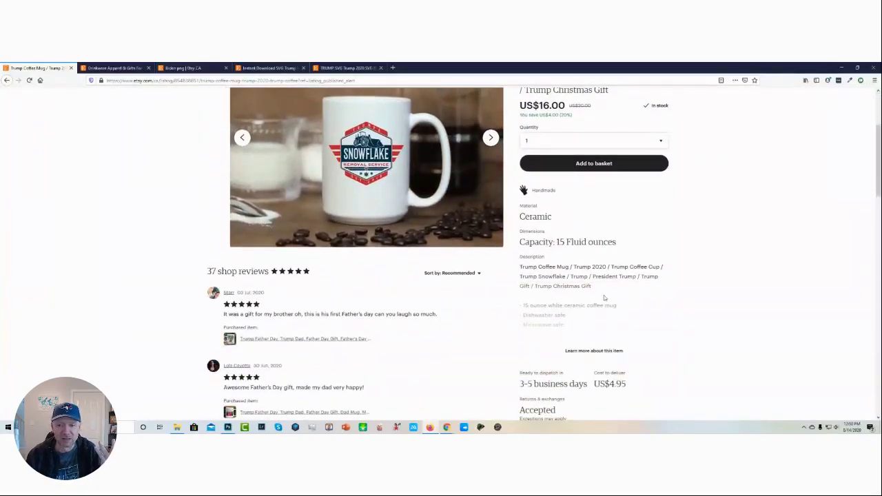
{"action": "left_click", "coordinate": [582, 351]}
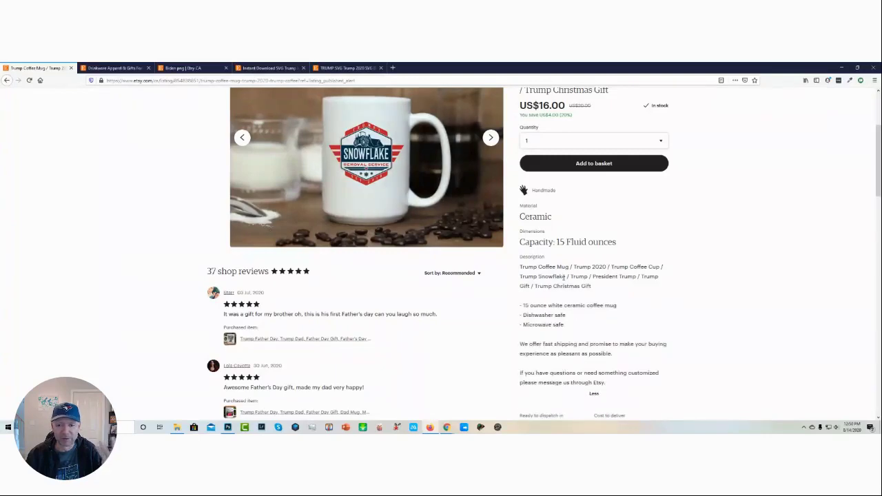
{"action": "scroll", "coordinate": [581, 338], "scroll_direction": "down", "scroll_amount": 1}
{"action": "scroll", "coordinate": [580, 337], "scroll_direction": "down", "scroll_amount": 1}
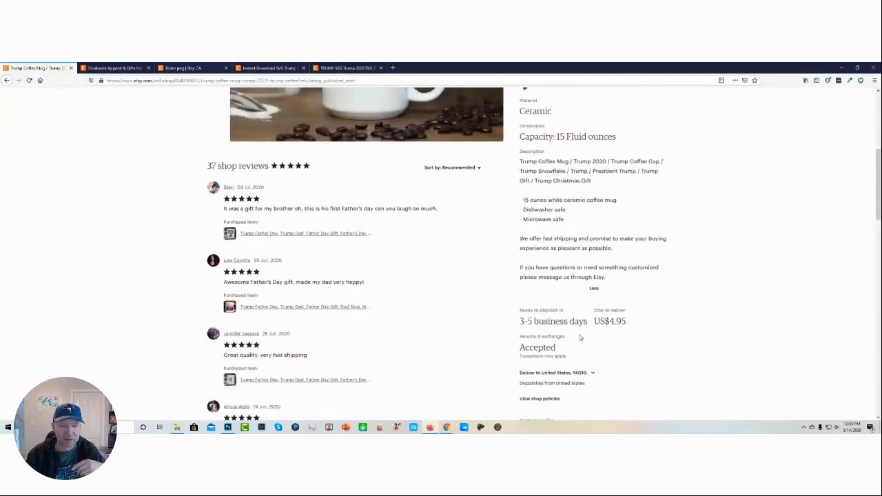
{"action": "scroll", "coordinate": [580, 336], "scroll_direction": "down", "scroll_amount": 1}
{"action": "scroll", "coordinate": [579, 336], "scroll_direction": "up", "scroll_amount": 5}
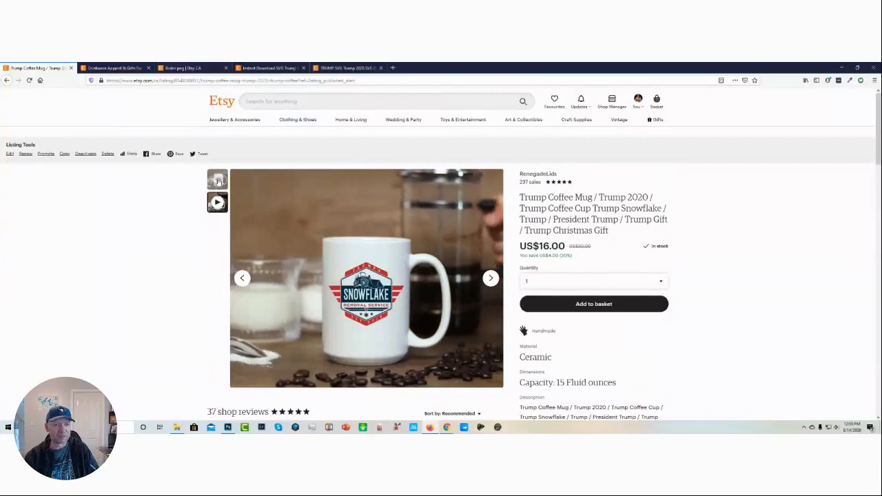
{"action": "left_click", "coordinate": [218, 180]}
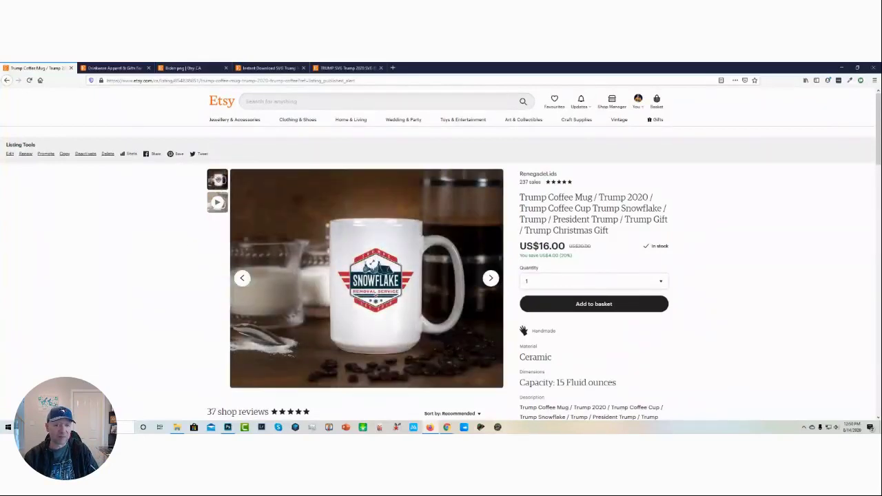
{"action": "left_click", "coordinate": [218, 203]}
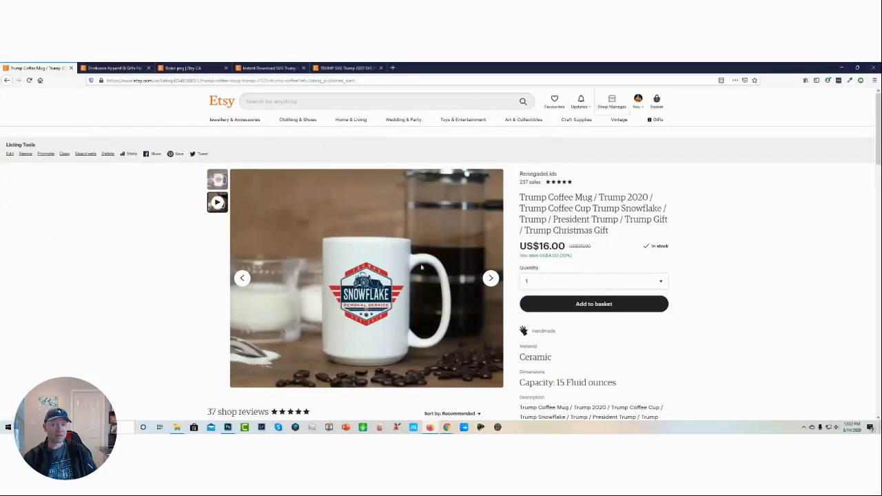
Reopen the Trump Coffee Mug listing in the editor from the shop's listings and check its attributes, delivery and advertising settings.
{"action": "left_click", "coordinate": [611, 102]}
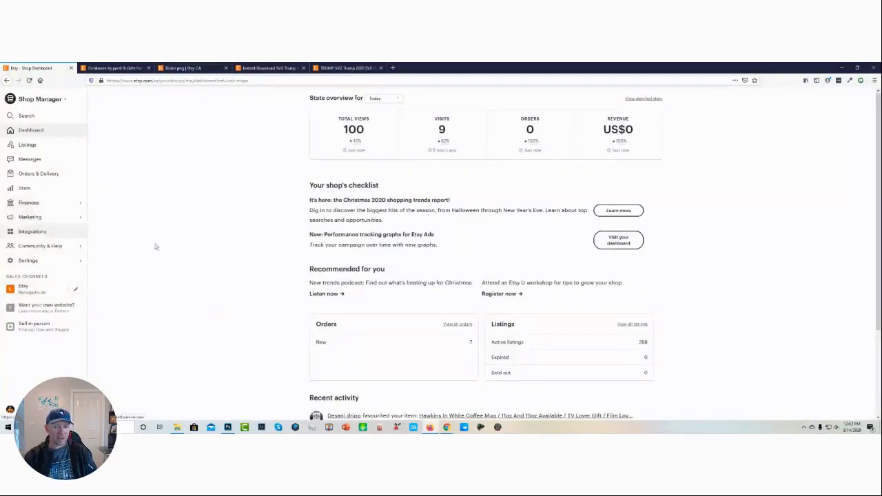
{"action": "left_click", "coordinate": [33, 148]}
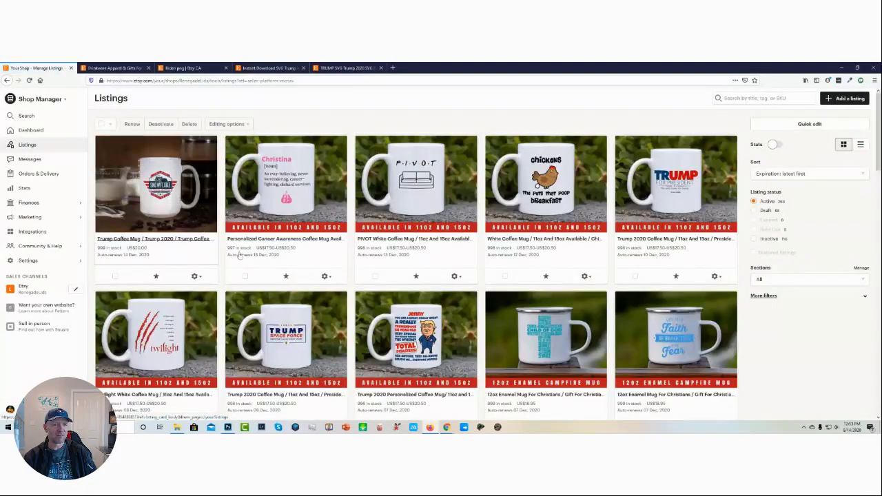
{"action": "left_click", "coordinate": [156, 239]}
{"action": "scroll", "coordinate": [443, 349], "scroll_direction": "down", "scroll_amount": 15}
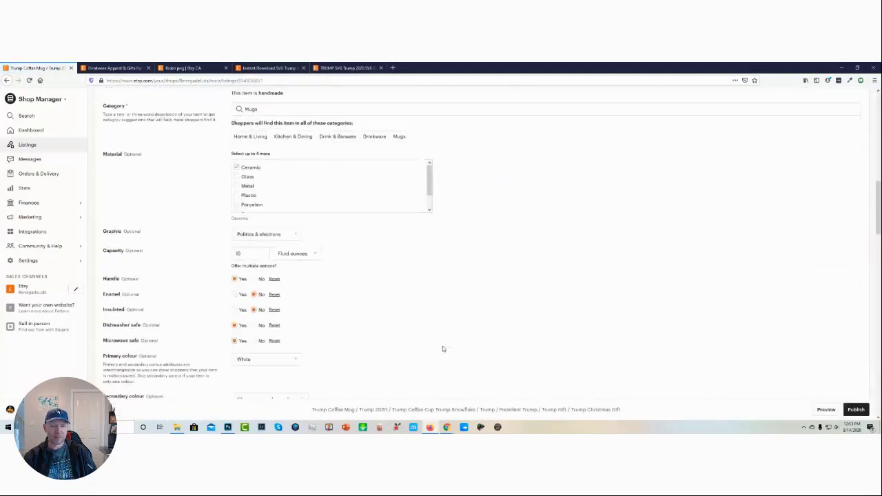
{"action": "scroll", "coordinate": [443, 349], "scroll_direction": "down", "scroll_amount": 20}
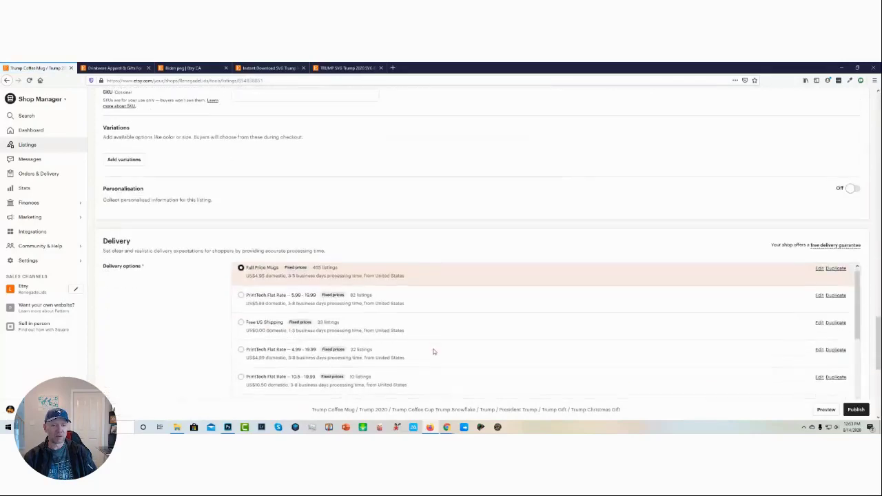
{"action": "scroll", "coordinate": [434, 352], "scroll_direction": "down", "scroll_amount": 10}
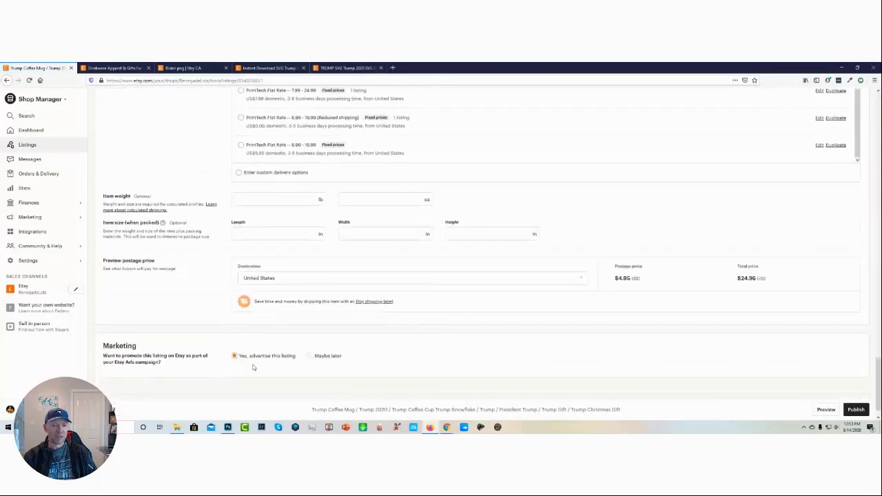
Leave the mug listing's editor without saving, open the shop's Etsy Ads page and view its daily budget settings.
{"action": "left_click", "coordinate": [235, 357]}
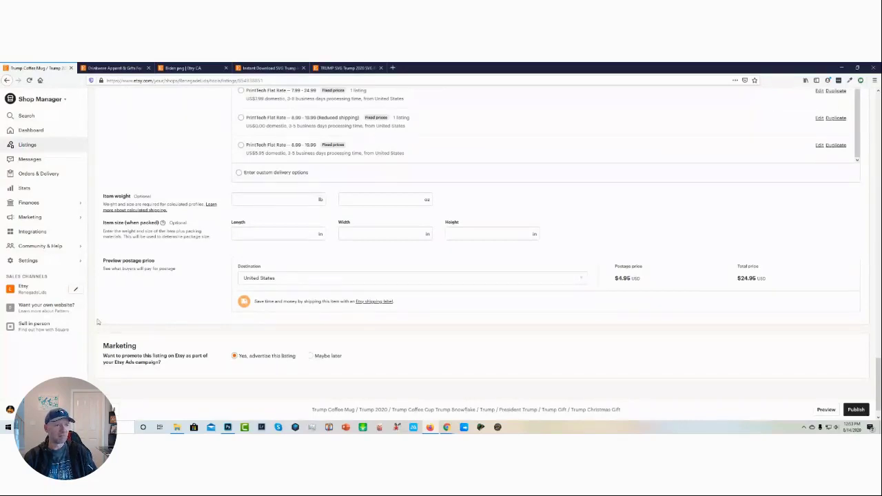
{"action": "left_click", "coordinate": [29, 217]}
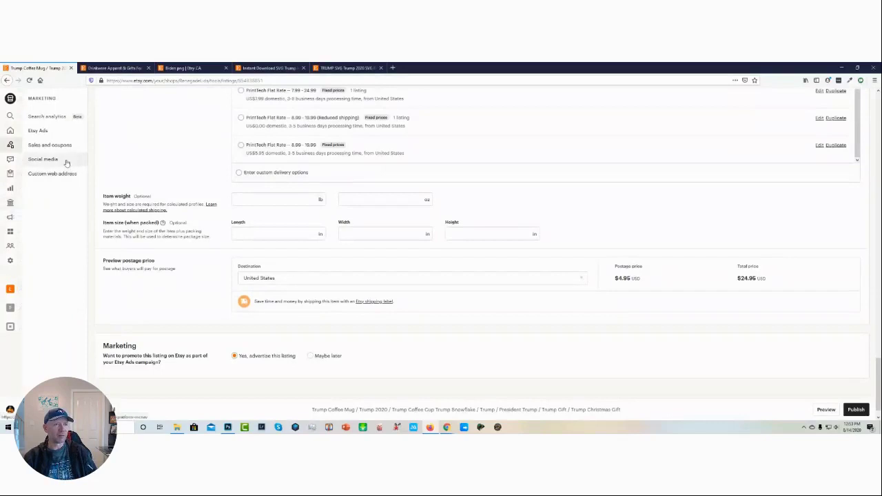
{"action": "left_click", "coordinate": [41, 132]}
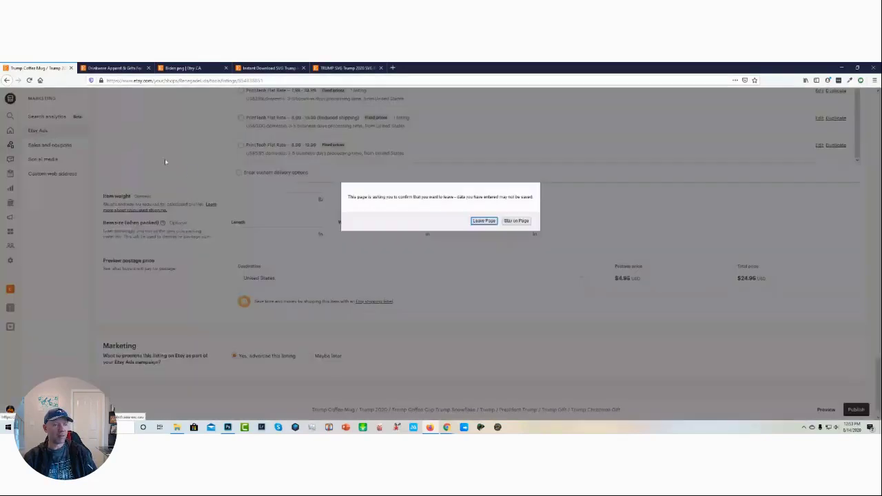
{"action": "left_click", "coordinate": [476, 220]}
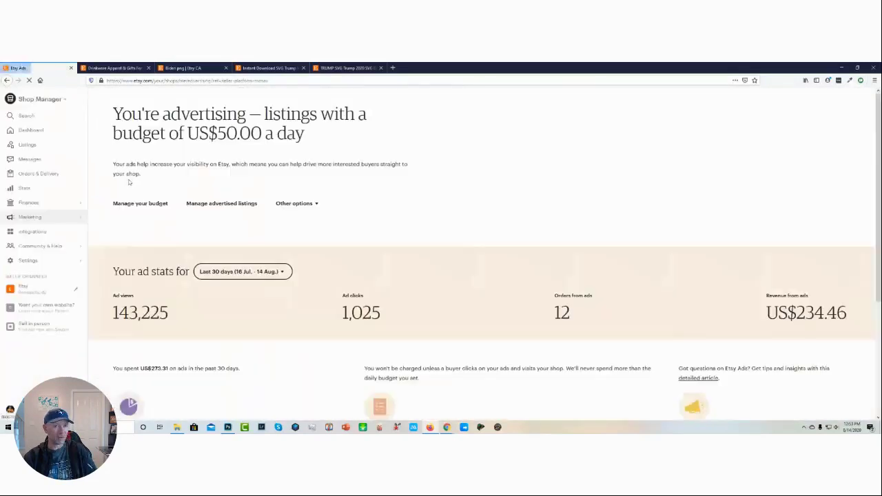
{"action": "left_click", "coordinate": [143, 205]}
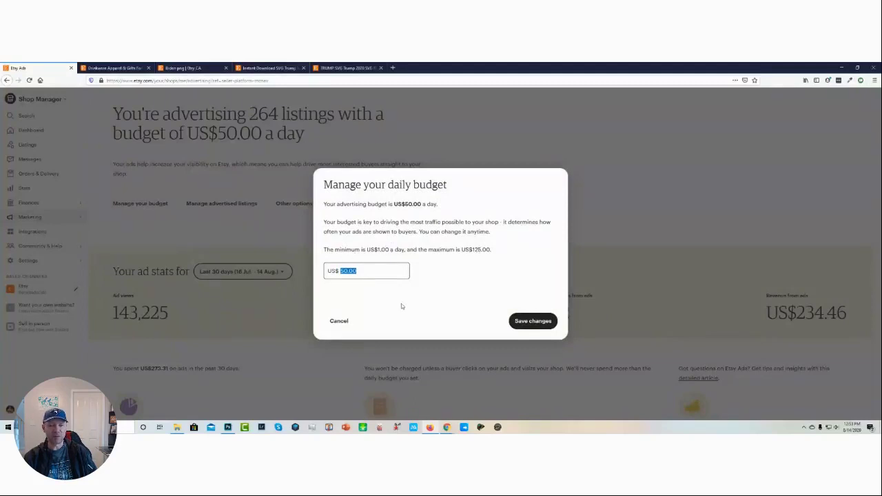
{"action": "left_click", "coordinate": [338, 321]}
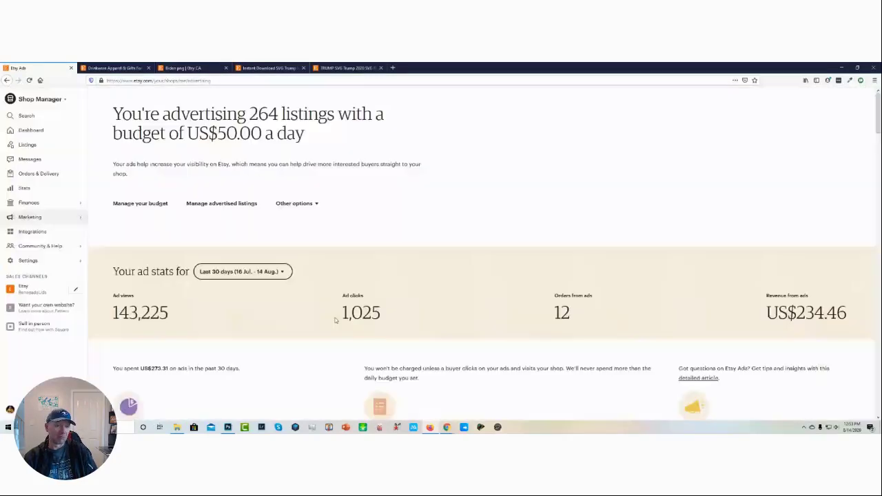
Examine the advertised listings, toggle the Personalized Cancer Awareness mug's selection off and back on, and close without updating.
{"action": "left_click", "coordinate": [224, 205]}
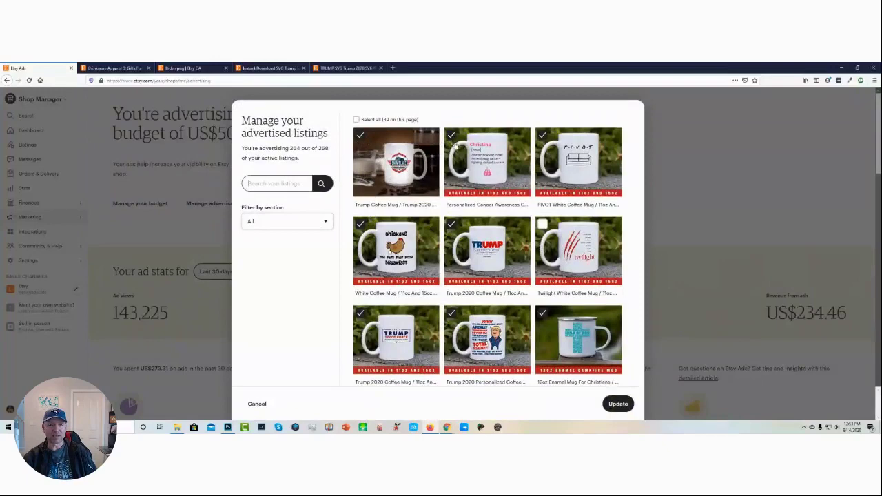
{"action": "left_click", "coordinate": [452, 135]}
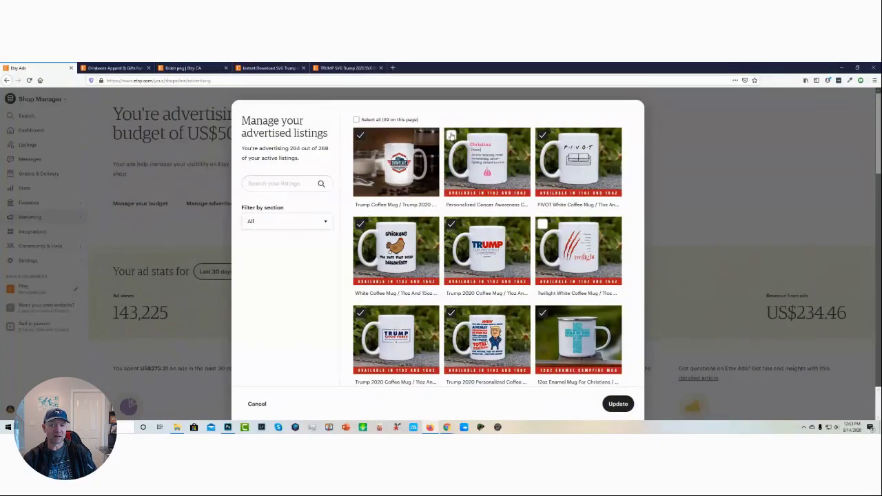
{"action": "left_click", "coordinate": [451, 136]}
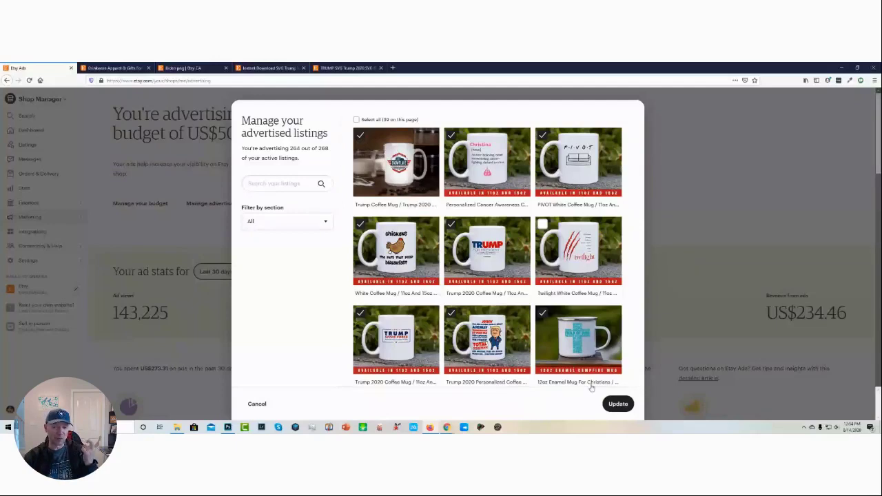
{"action": "left_click", "coordinate": [256, 405]}
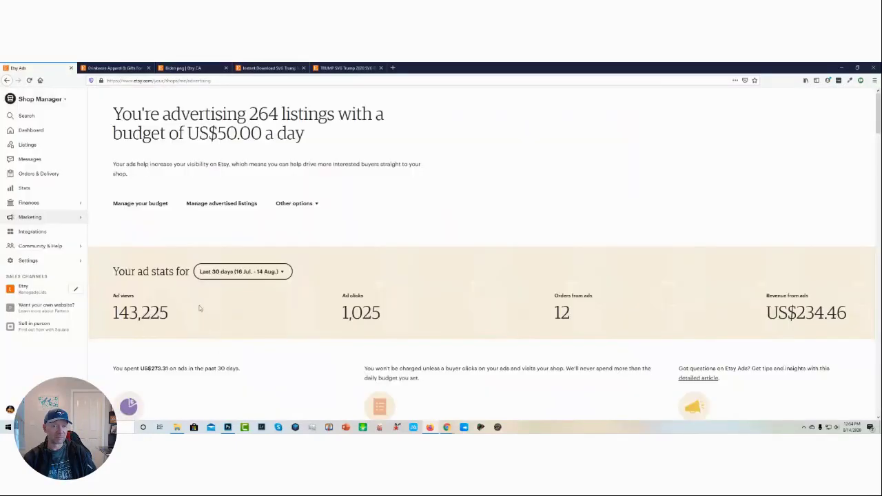
Recheck the daily ad budget and the selection of advertised listings, leaving both without saving changes.
{"action": "left_click", "coordinate": [128, 204]}
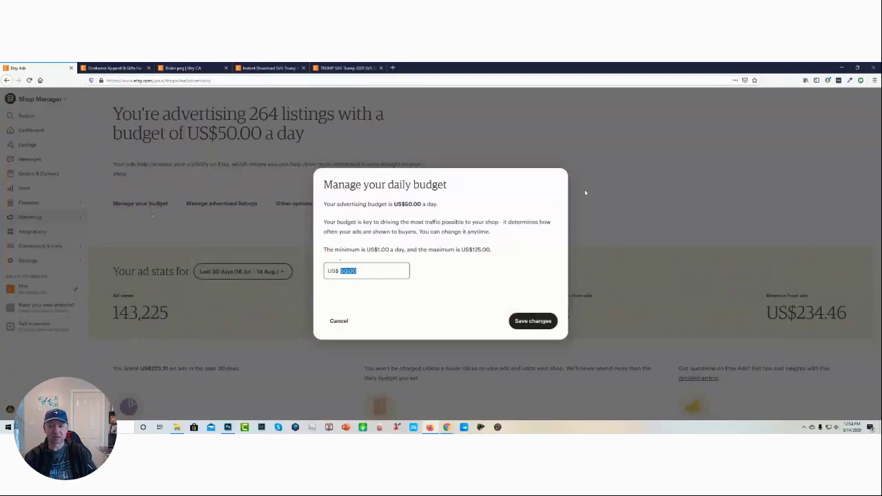
{"action": "left_click", "coordinate": [341, 322]}
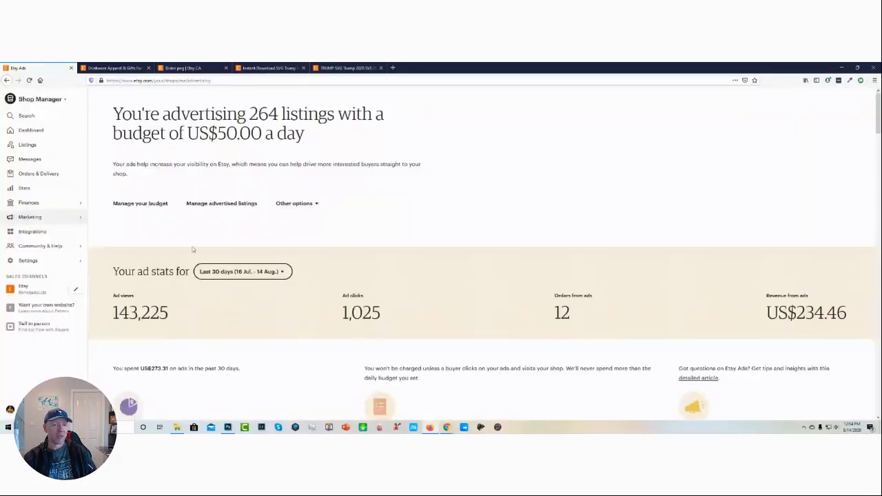
{"action": "left_click", "coordinate": [214, 203]}
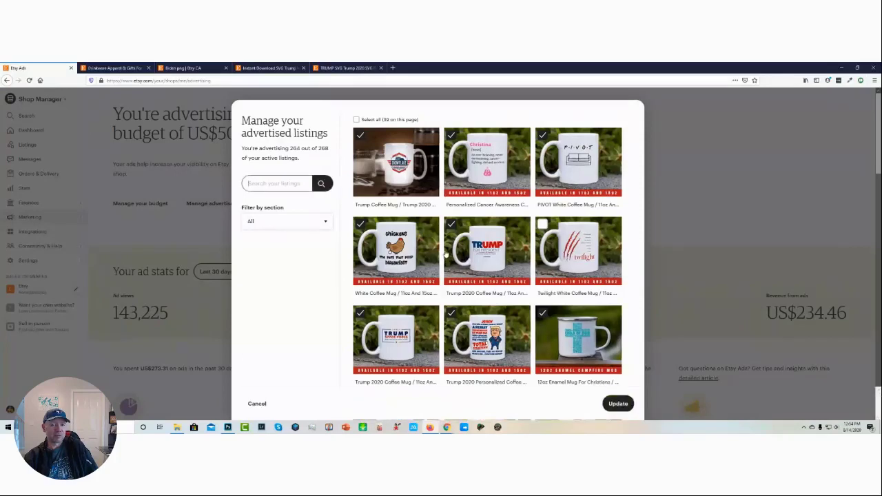
{"action": "left_click", "coordinate": [256, 405]}
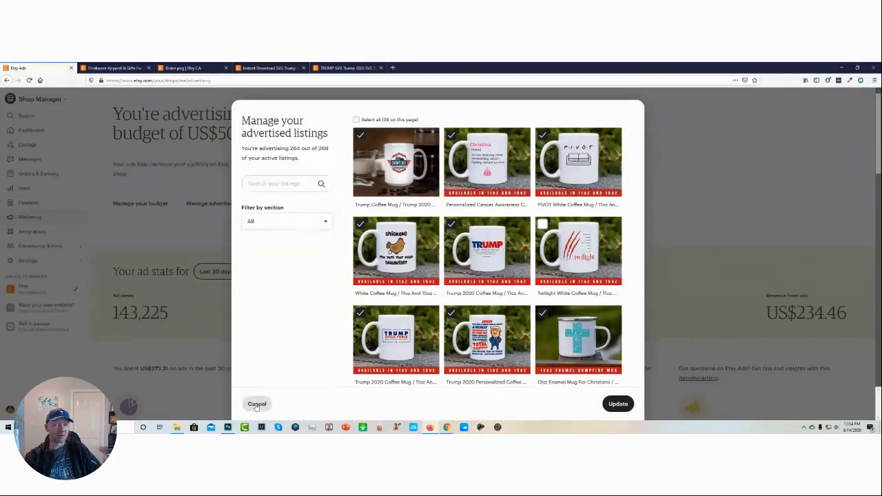
Reload the RenegadeLids storefront with its "snowflake" item search and look over the shop header and matching items.
{"action": "left_click", "coordinate": [114, 67]}
{"action": "scroll", "coordinate": [384, 240], "scroll_direction": "up", "scroll_amount": 3}
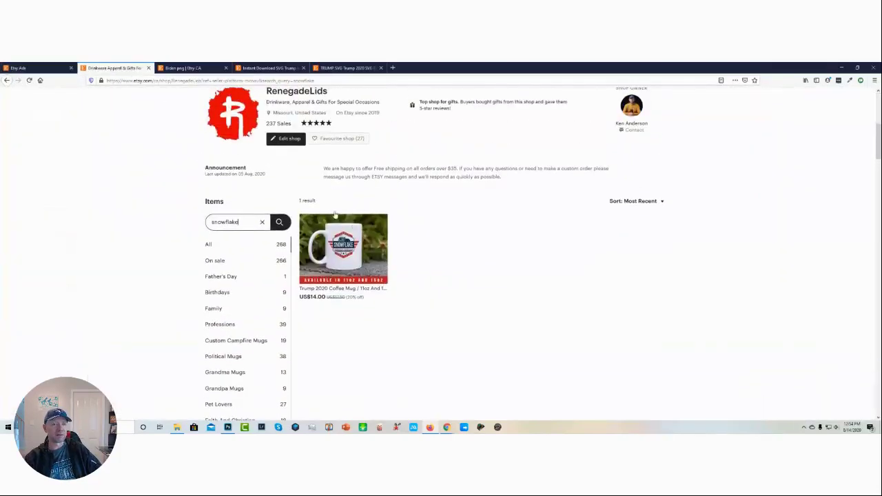
{"action": "left_click", "coordinate": [29, 81]}
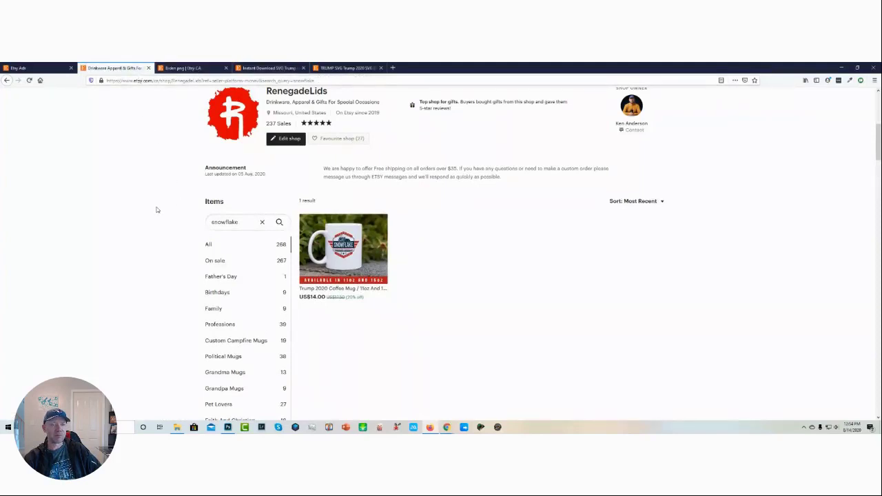
{"action": "scroll", "coordinate": [156, 210], "scroll_direction": "up", "scroll_amount": 1}
{"action": "scroll", "coordinate": [130, 245], "scroll_direction": "up", "scroll_amount": 2}
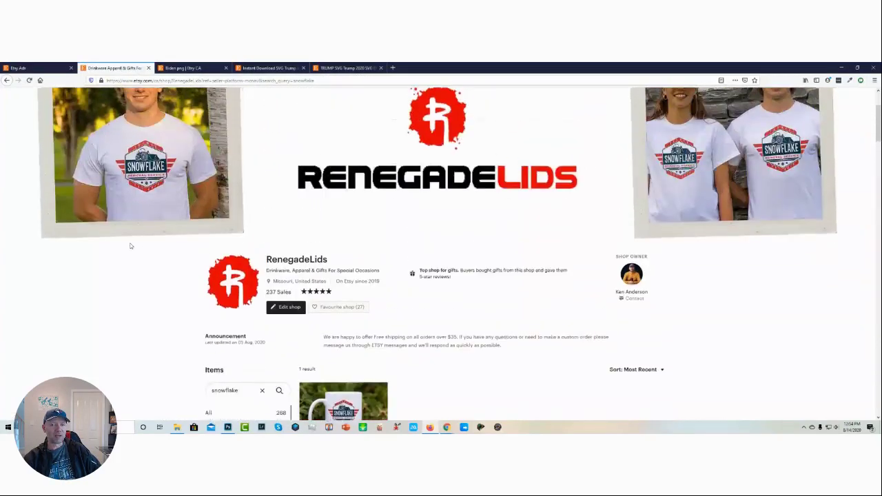
{"action": "scroll", "coordinate": [130, 245], "scroll_direction": "down", "scroll_amount": 1}
{"action": "scroll", "coordinate": [131, 245], "scroll_direction": "down", "scroll_amount": 1}
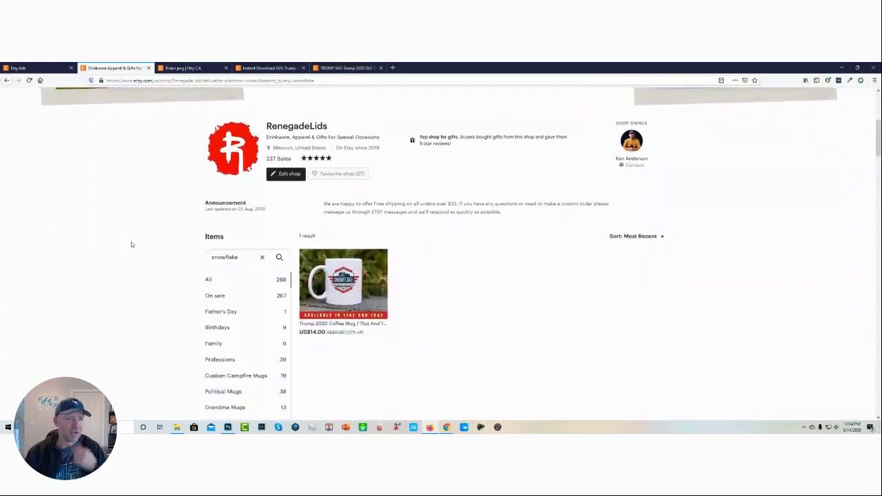
Return to the shop's management pages and open its listings.
{"action": "left_click", "coordinate": [32, 69]}
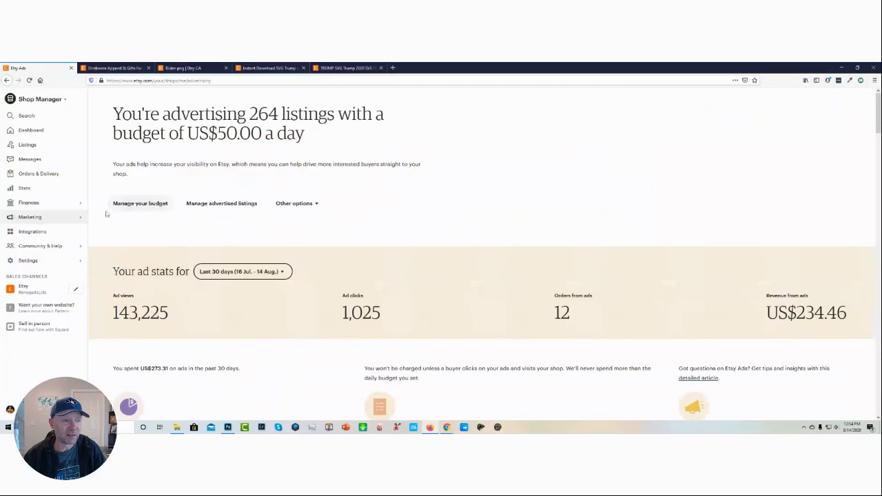
{"action": "left_click", "coordinate": [26, 145]}
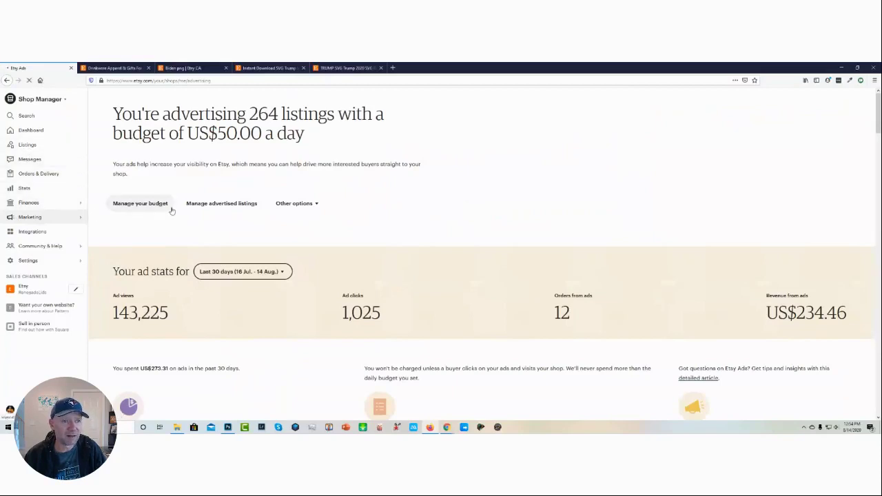